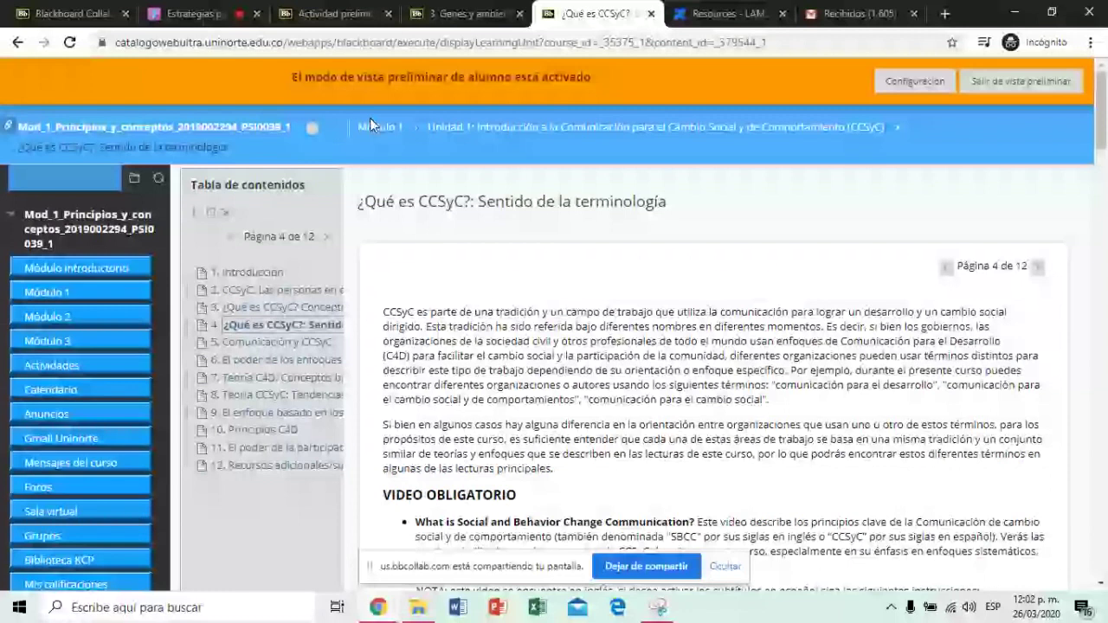
- Return to the Collaborate session and stop sharing the screen
click(212, 15)
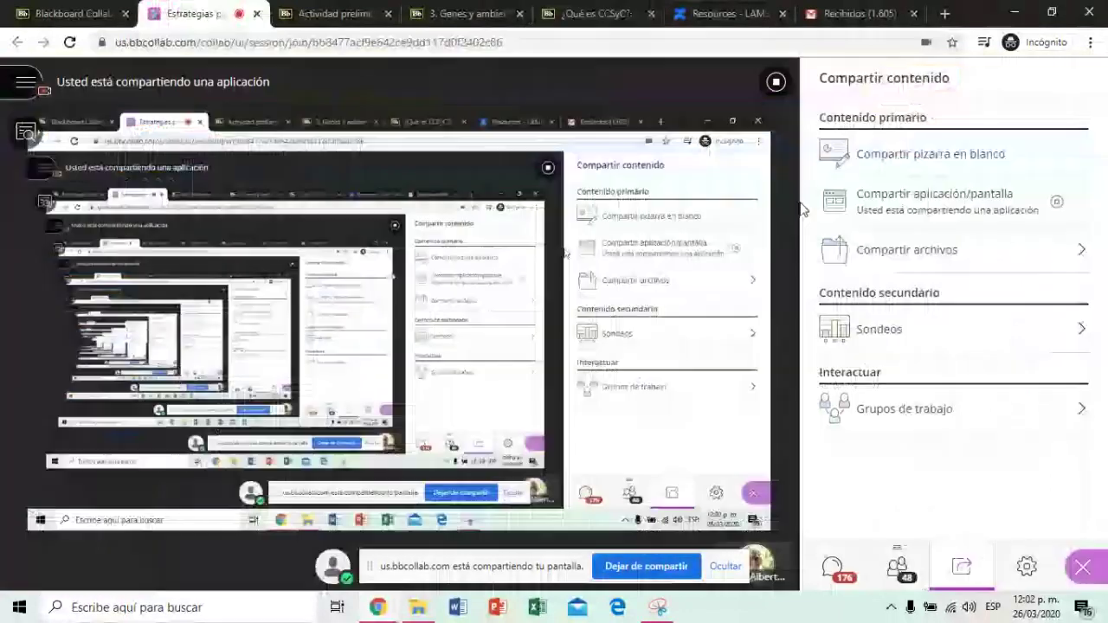
click(1055, 206)
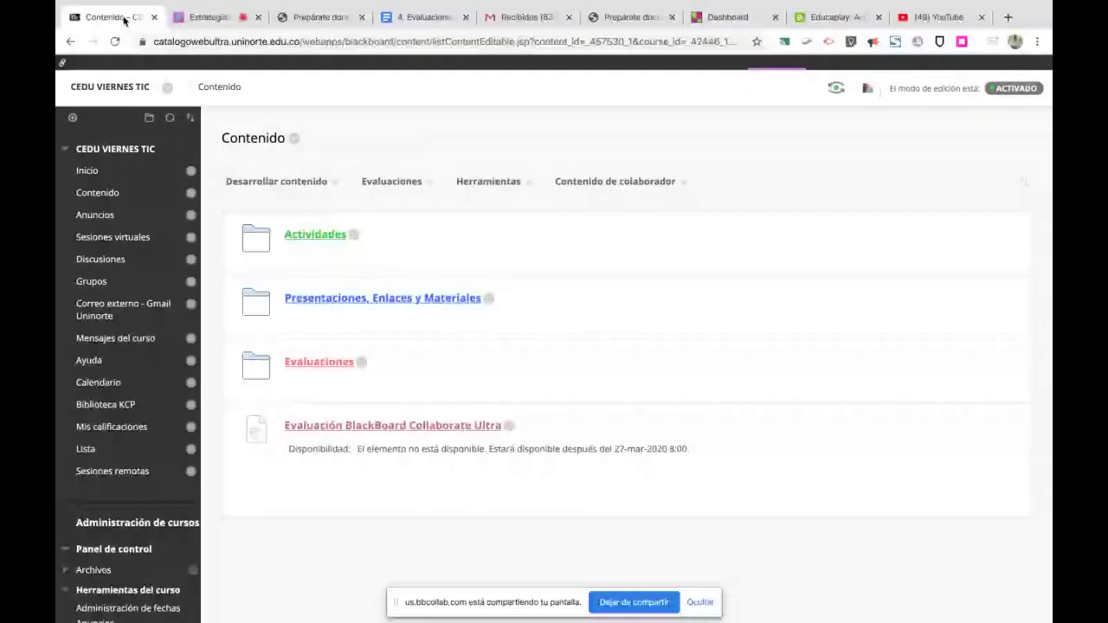
- Open the Collaborate session's chat and hide the screen-sharing notice on the CEDU VIERNES TIC course's Contenido page
click(488, 181)
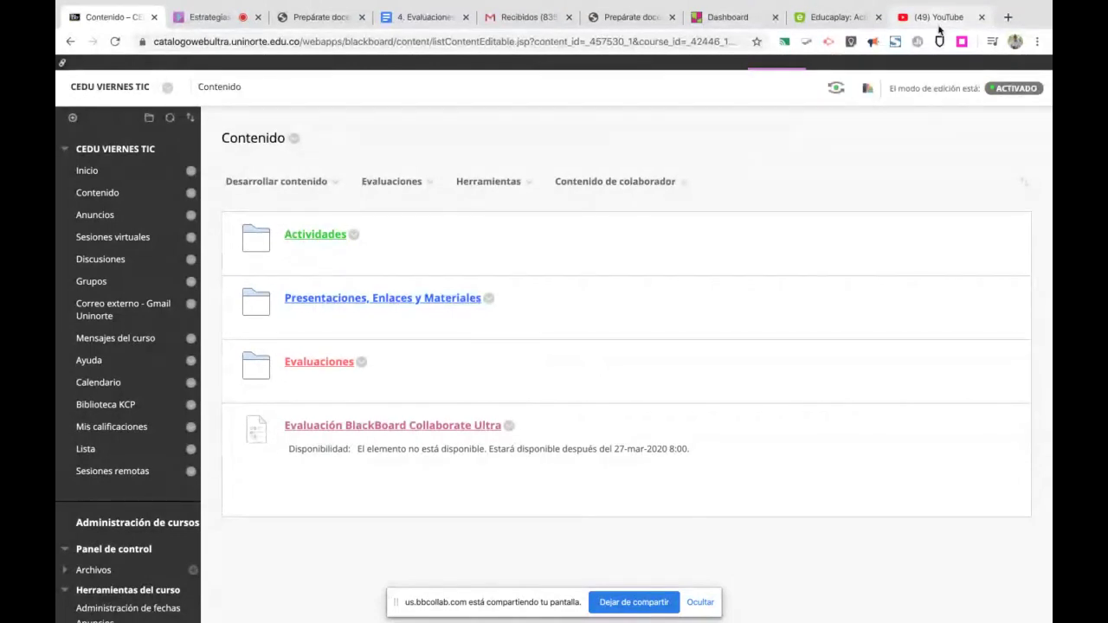
click(208, 17)
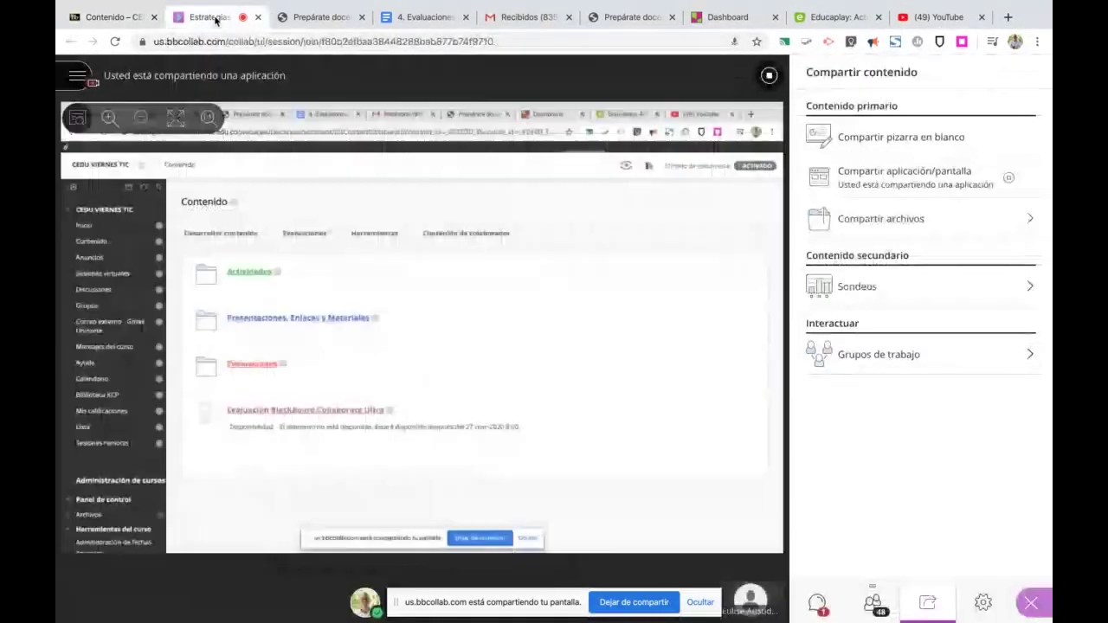
click(816, 603)
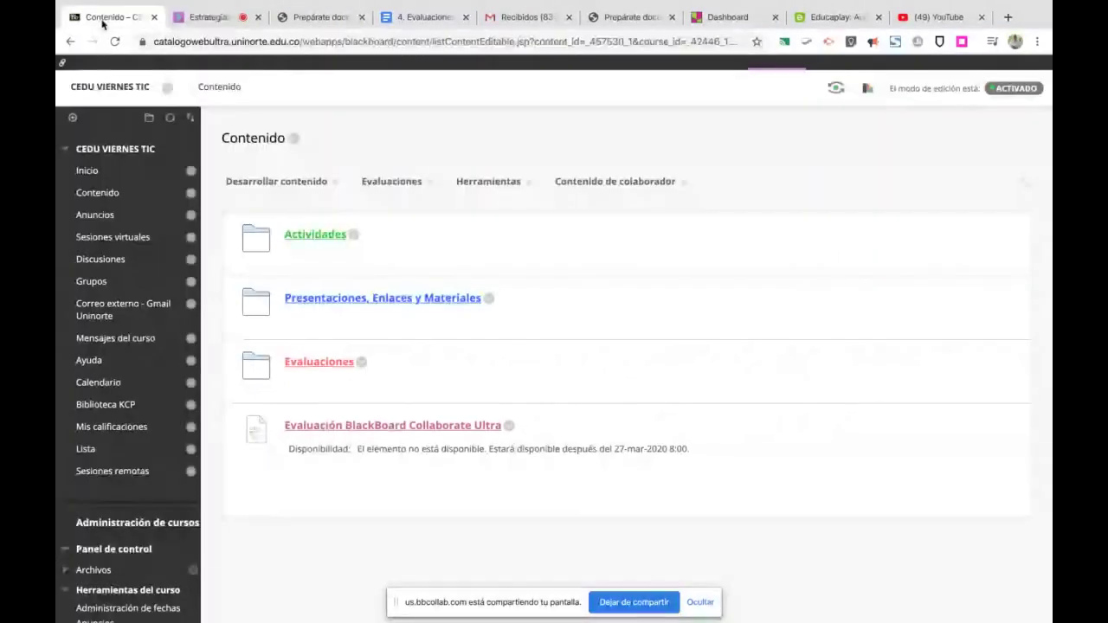
click(103, 19)
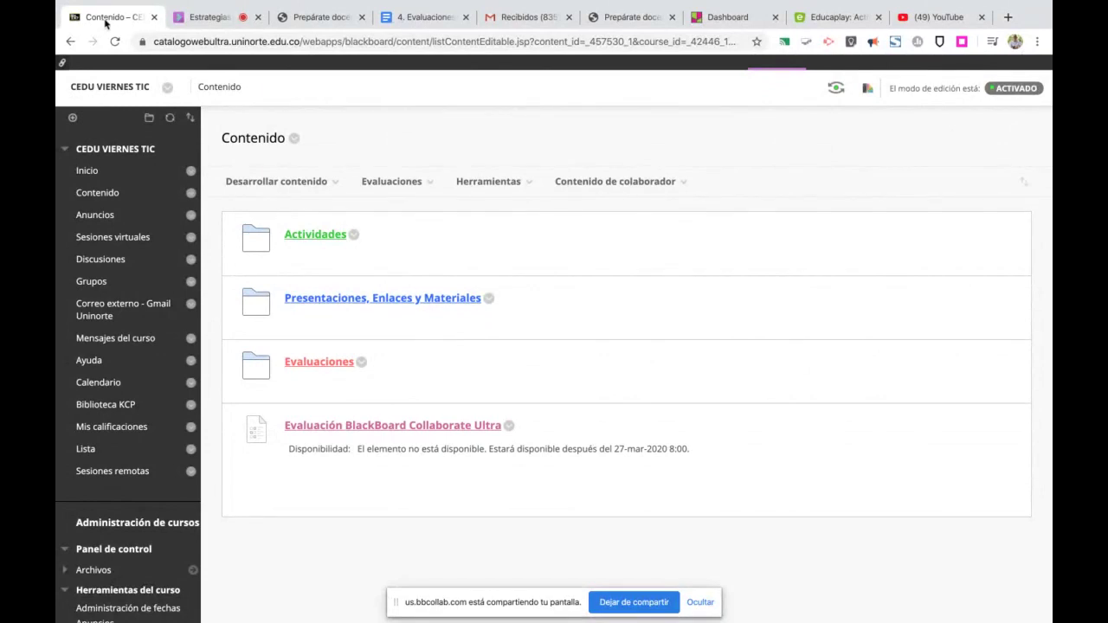
click(703, 602)
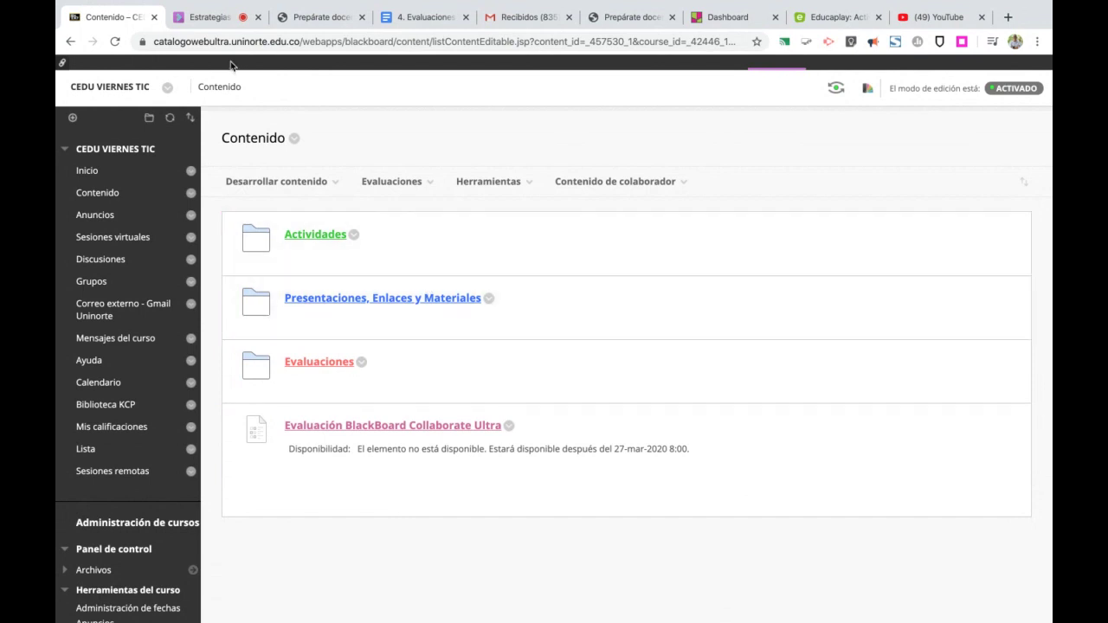
- Check the participants' replies in the Collaborate chat and return to the course's Contenido page
click(204, 17)
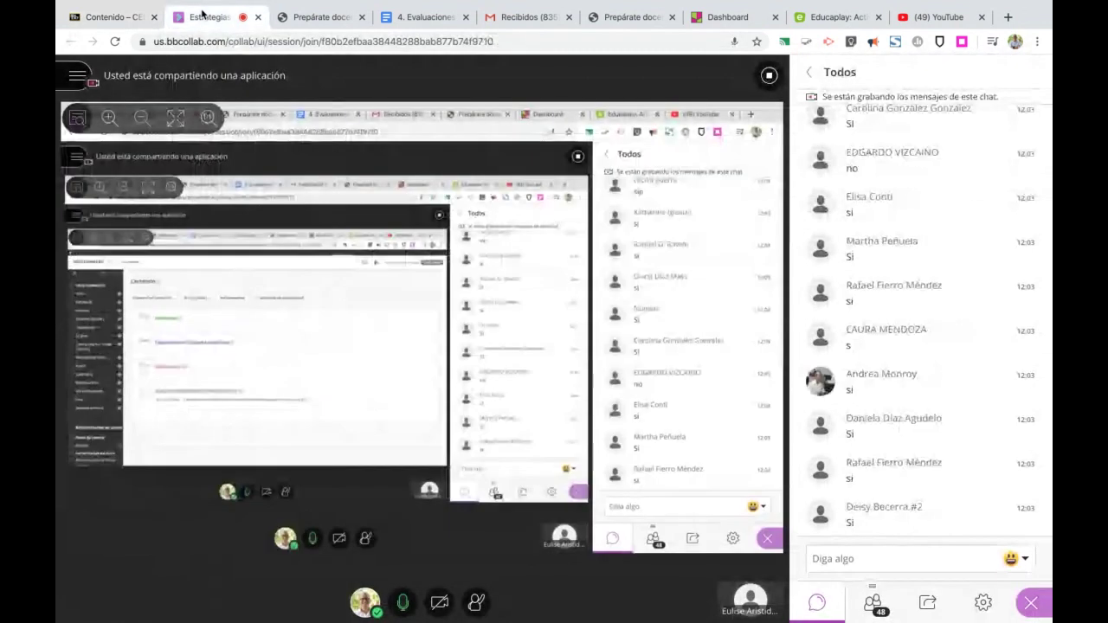
click(111, 15)
click(500, 185)
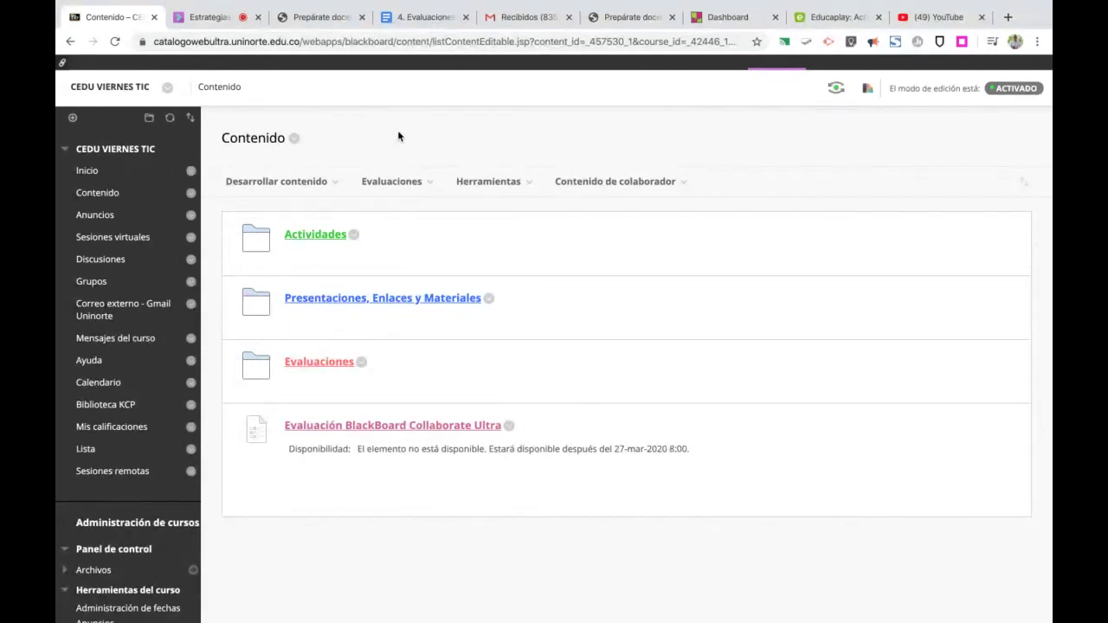
click(333, 183)
click(333, 181)
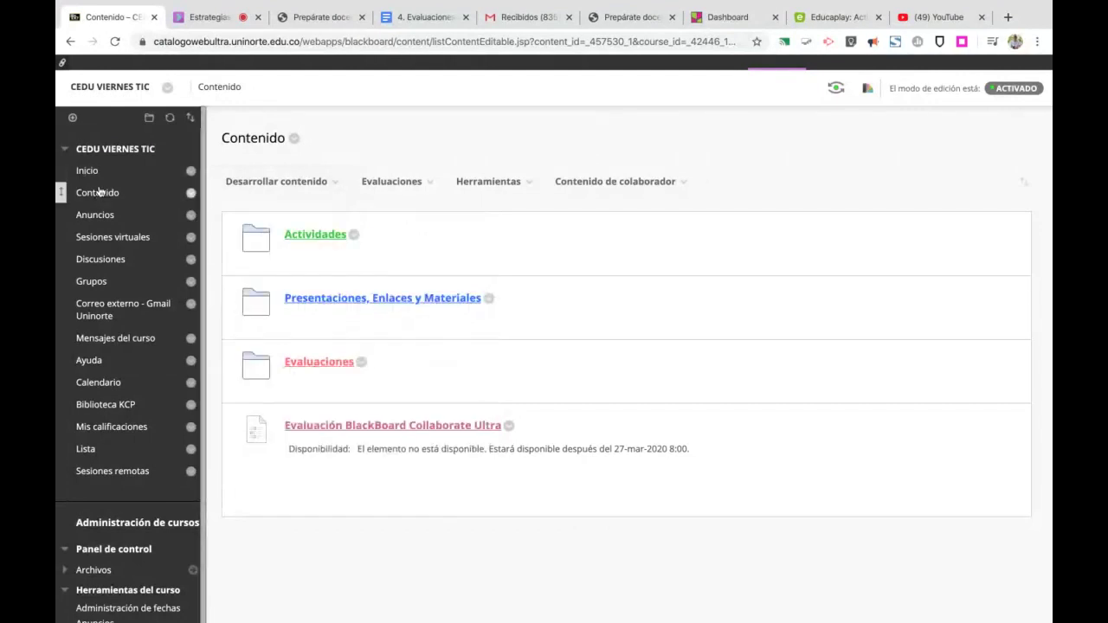
- Start a new Elemento in the Contenido area and name it "Video de la clase"
click(290, 182)
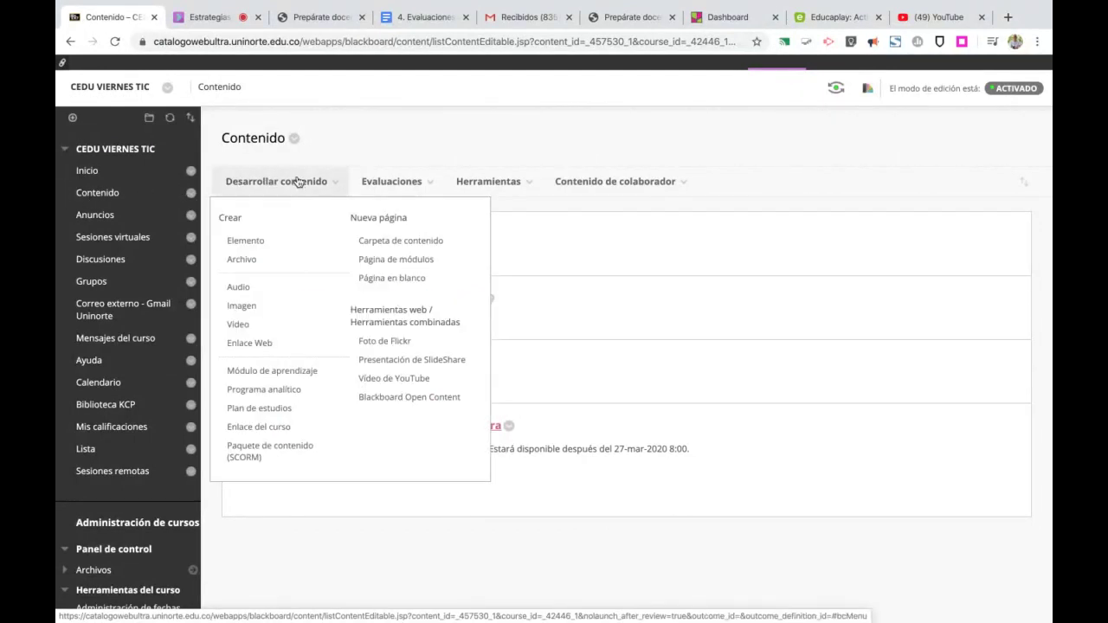
scroll(330, 183, up, 5)
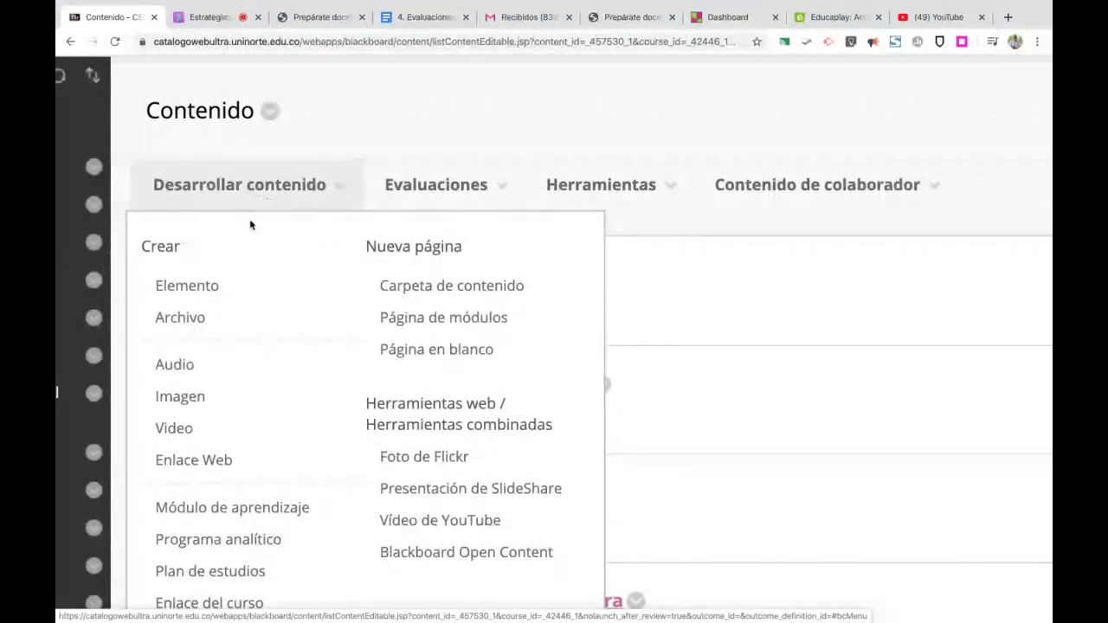
click(192, 292)
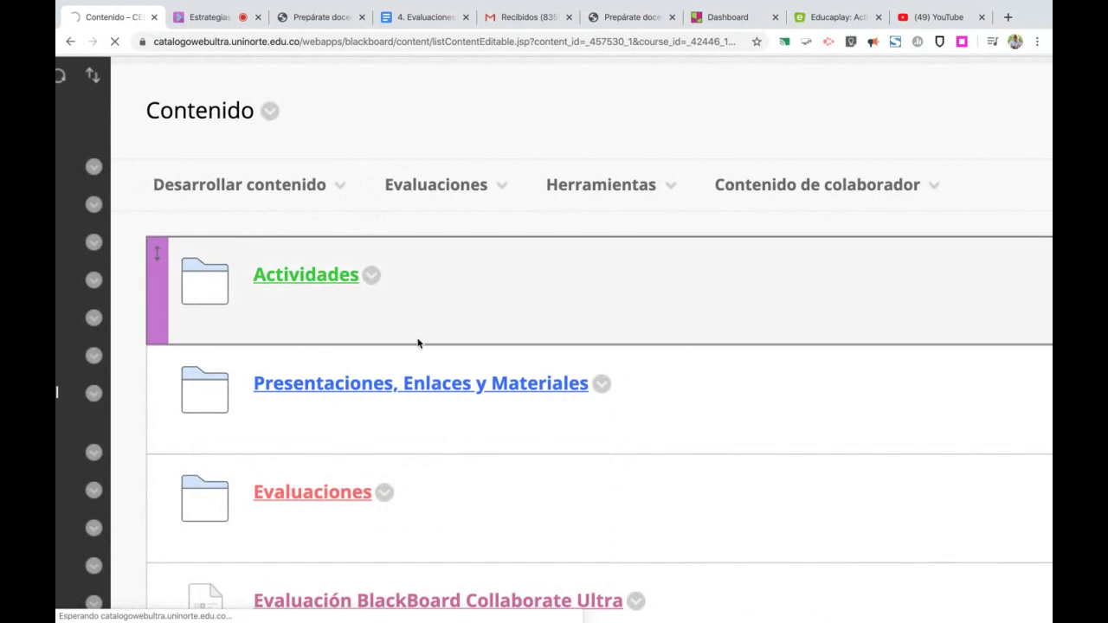
scroll(418, 341, down, 5)
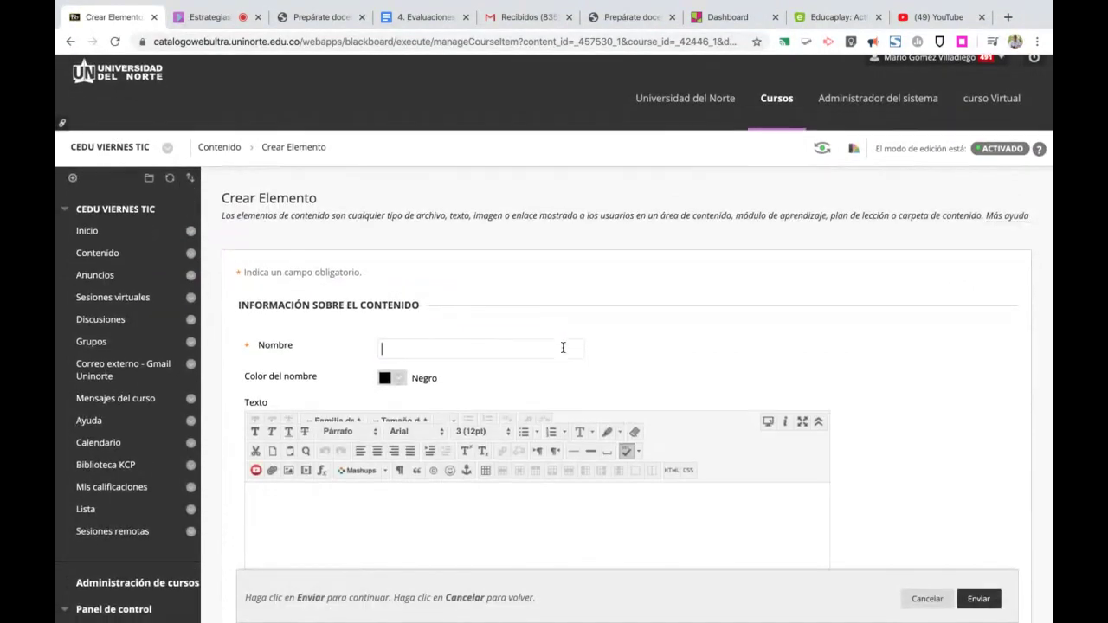
scroll(563, 349, down, 2)
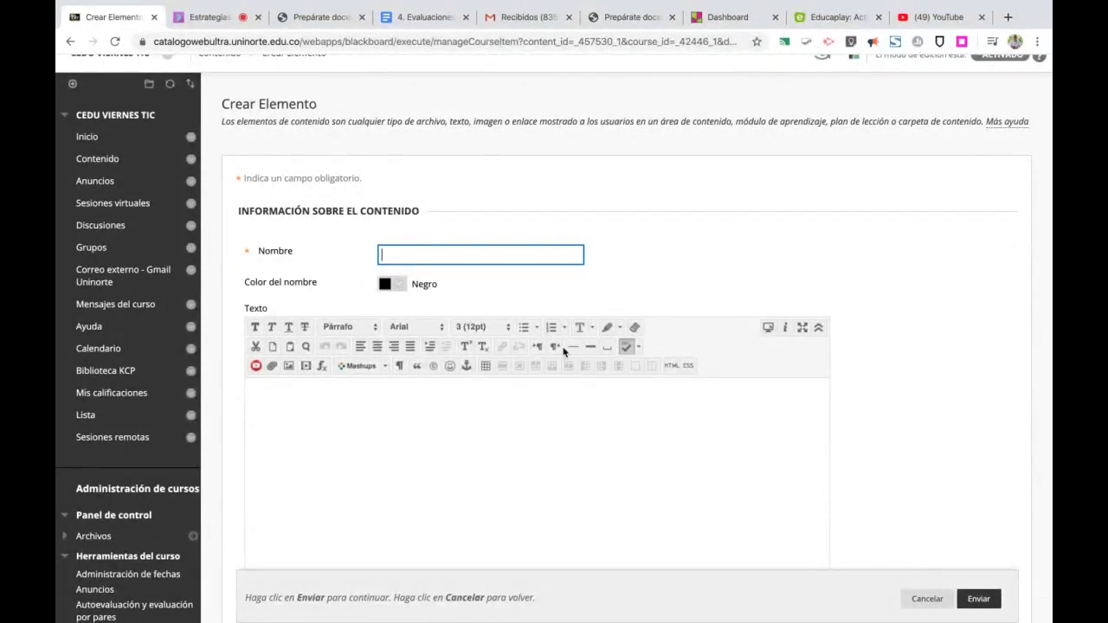
text(Vid)
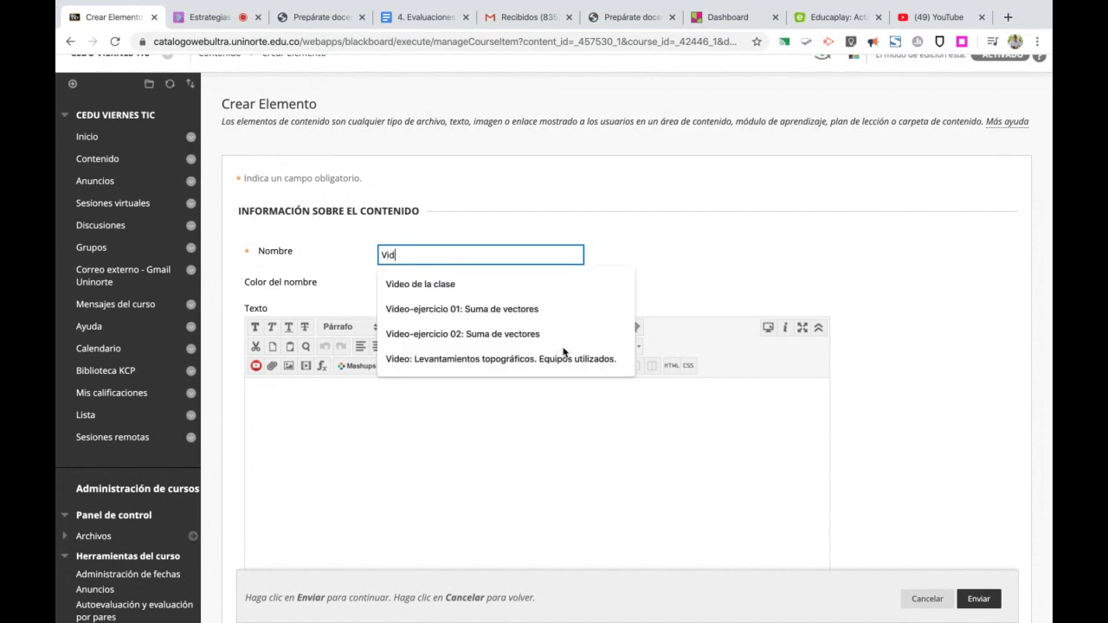
text(eo de)
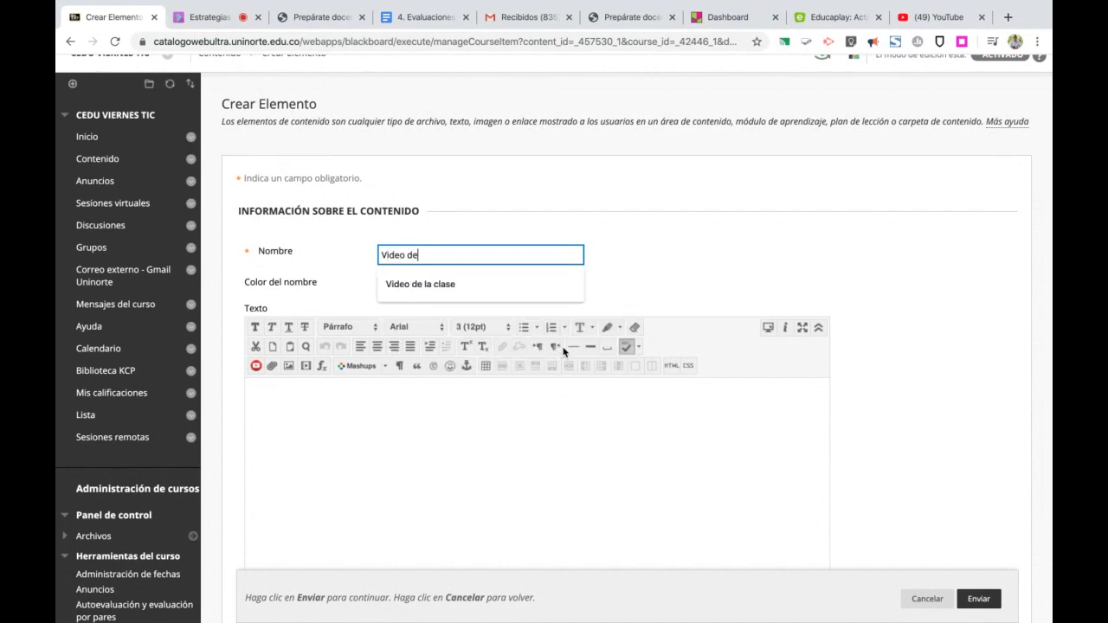
click(485, 287)
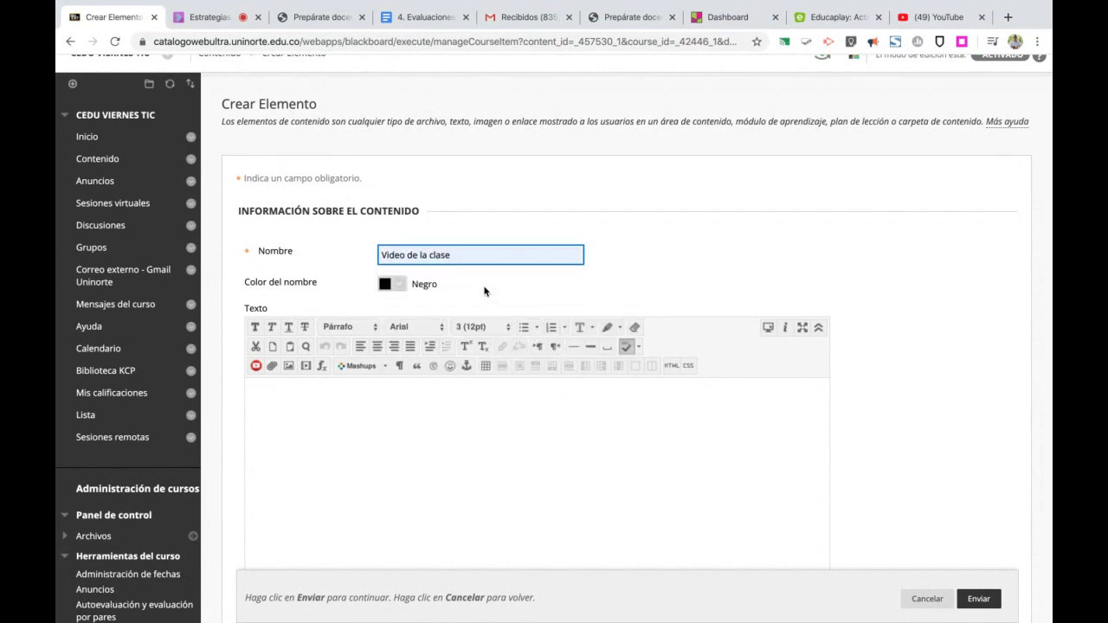
- Show the text editor's full set of tools and open the HTML code view for the item's text
click(818, 328)
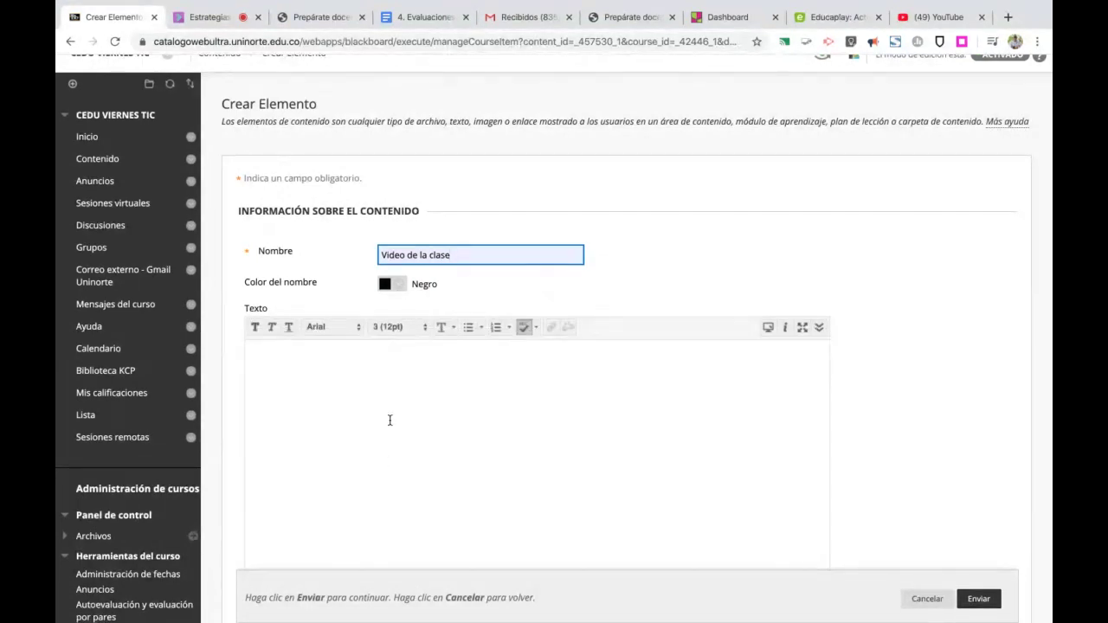
click(820, 329)
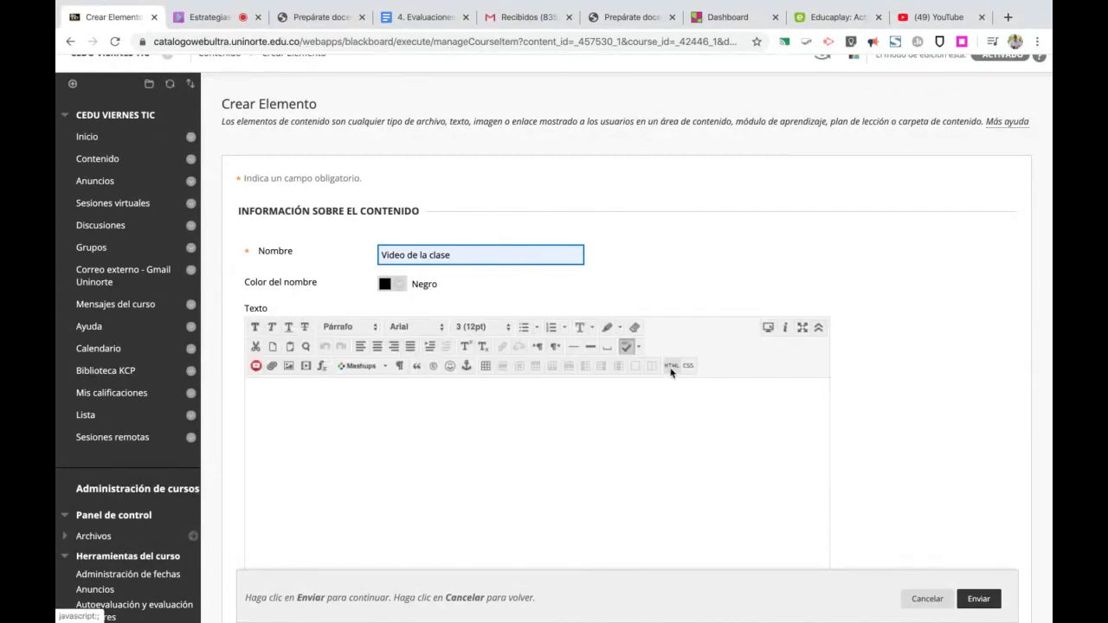
click(818, 327)
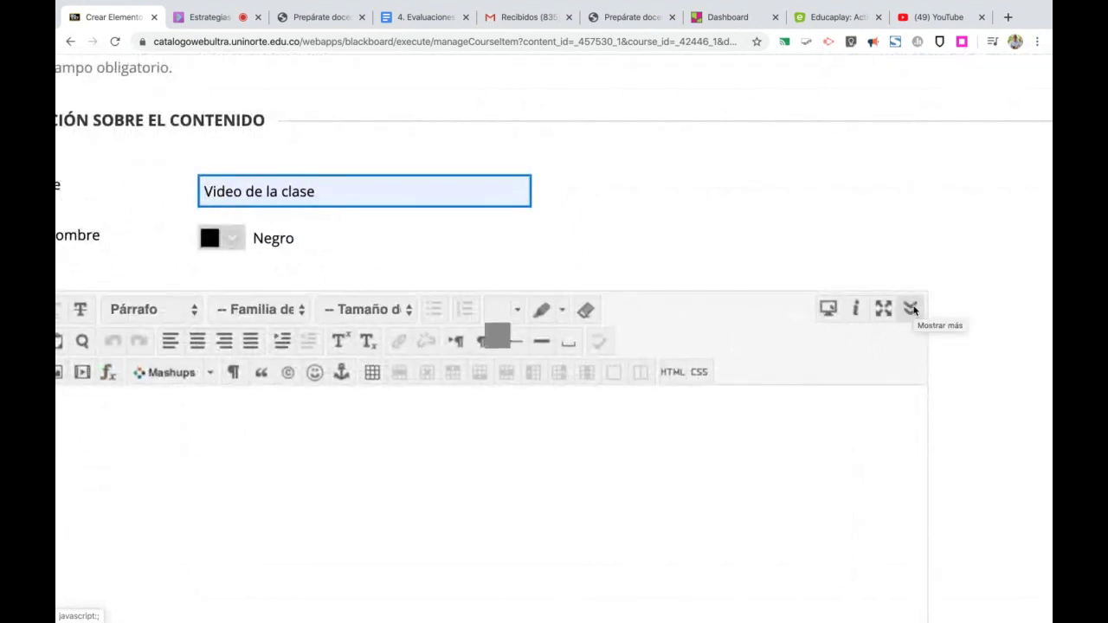
click(912, 309)
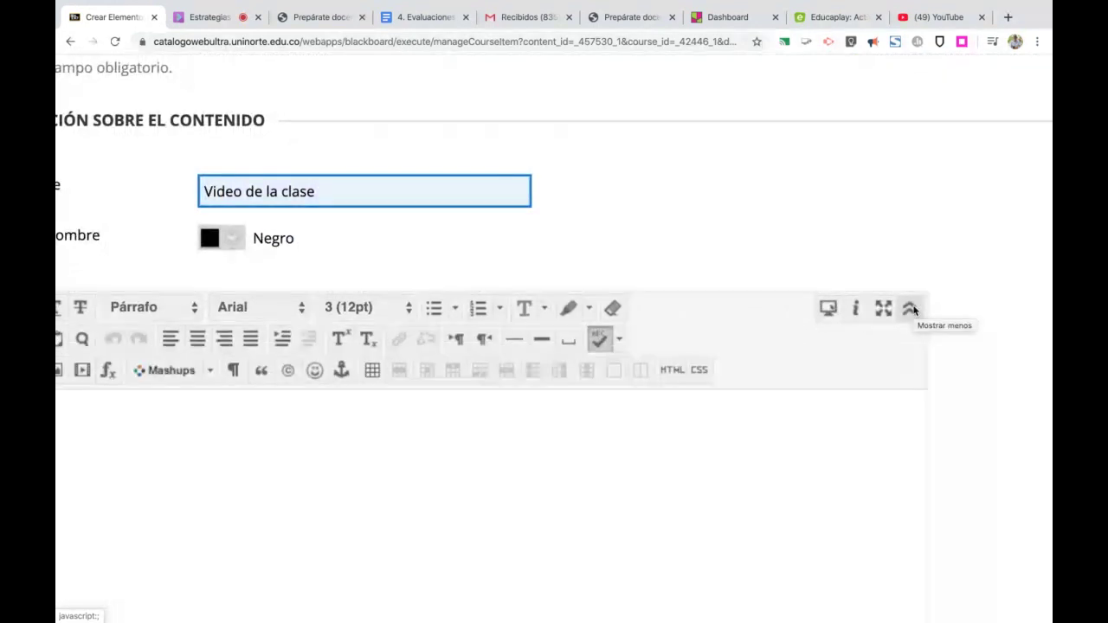
click(673, 371)
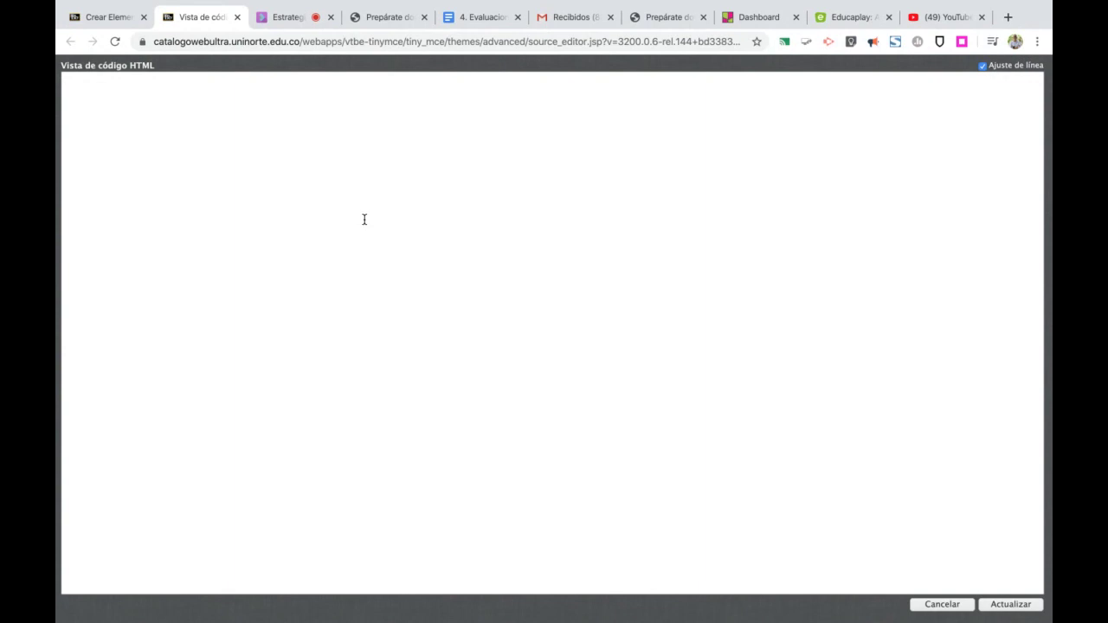
- Switch to YouTube and open the video "Tiny House Concept Adapted Into Amazing Modern Home"
click(954, 17)
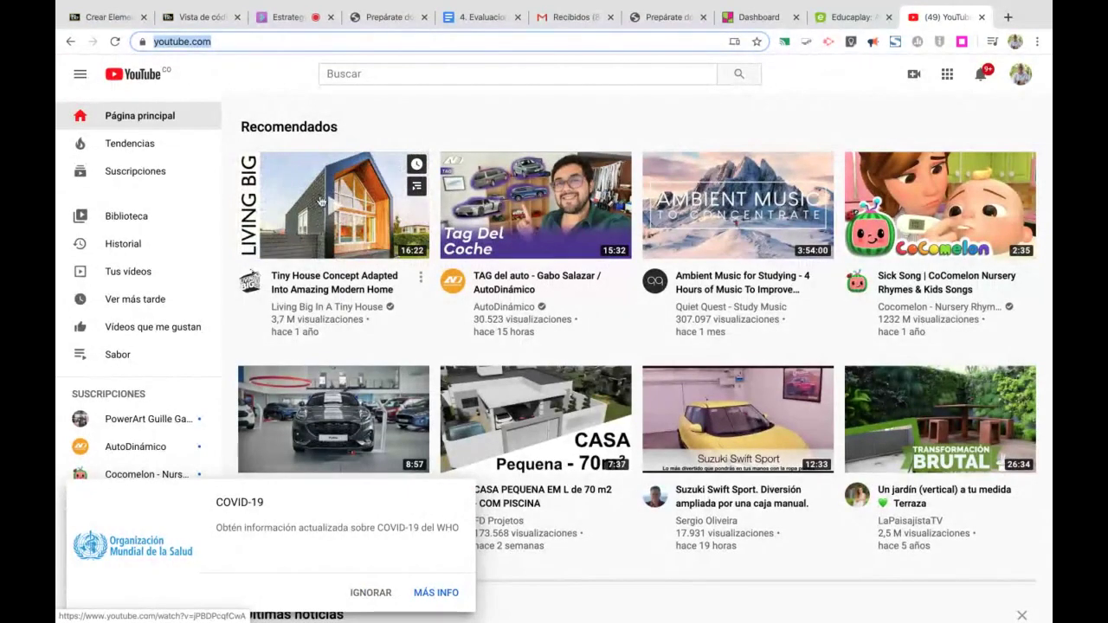
scroll(311, 215, up, 5)
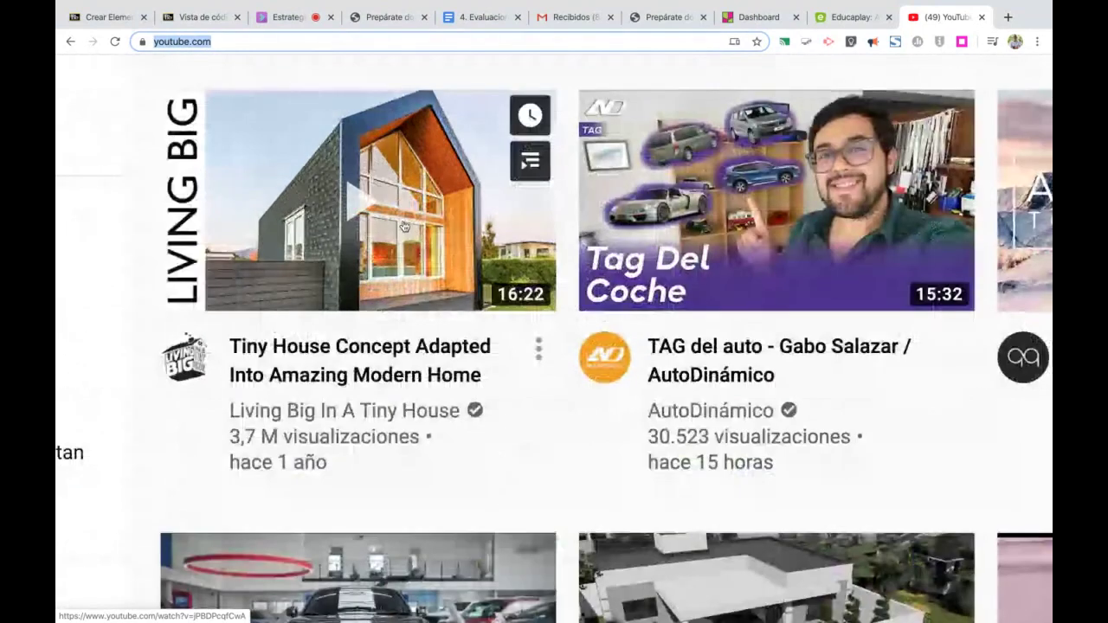
click(404, 232)
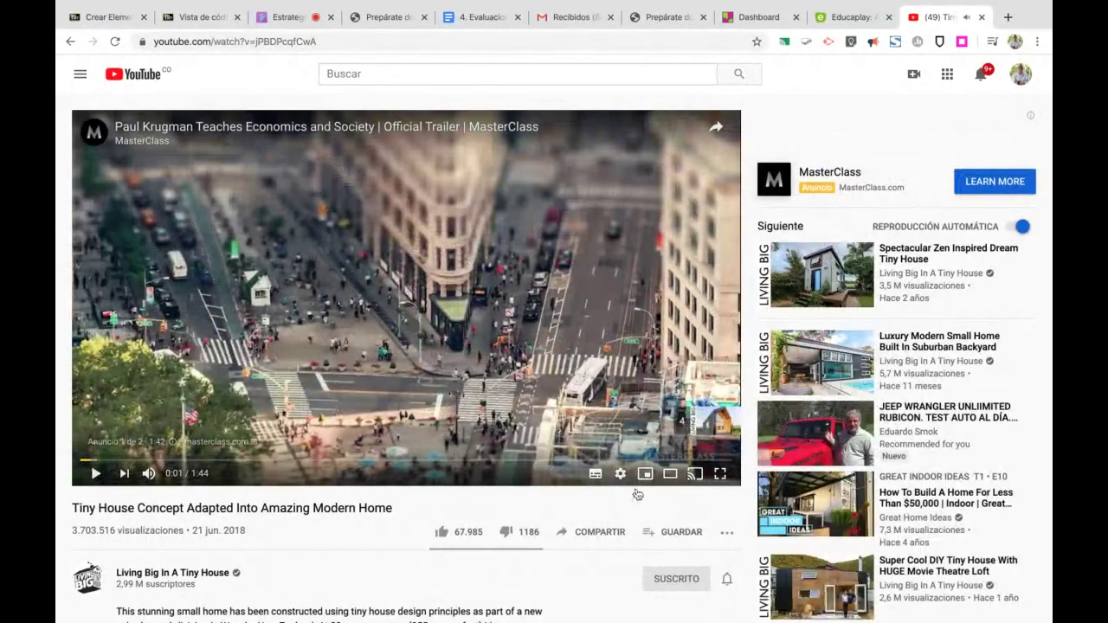
scroll(606, 410, down, 1)
scroll(604, 409, down, 3)
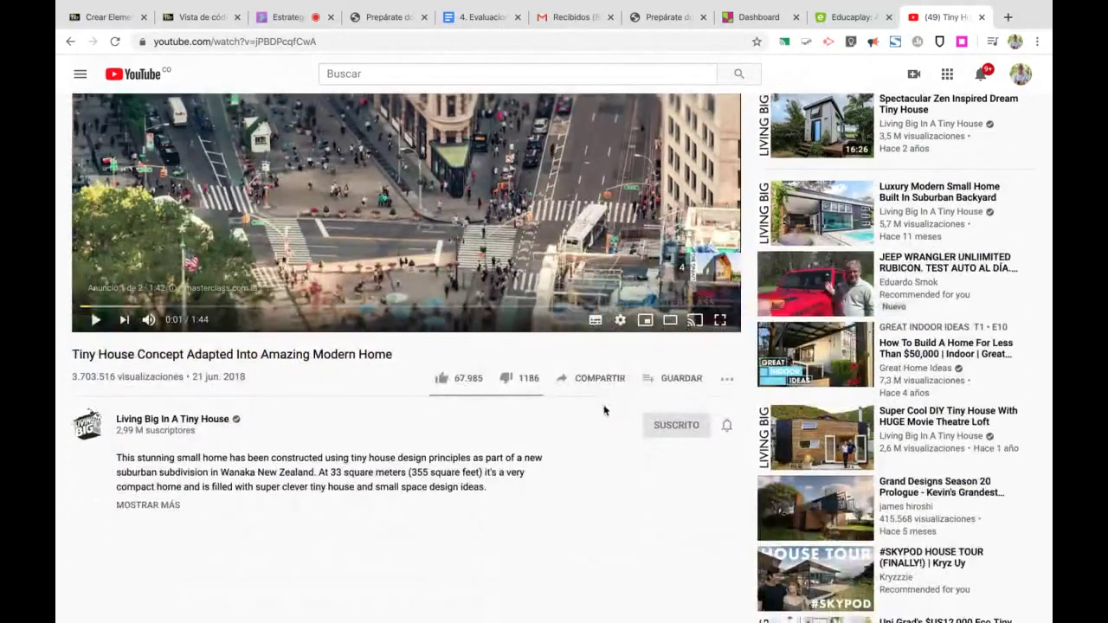
scroll(594, 352, down, 1)
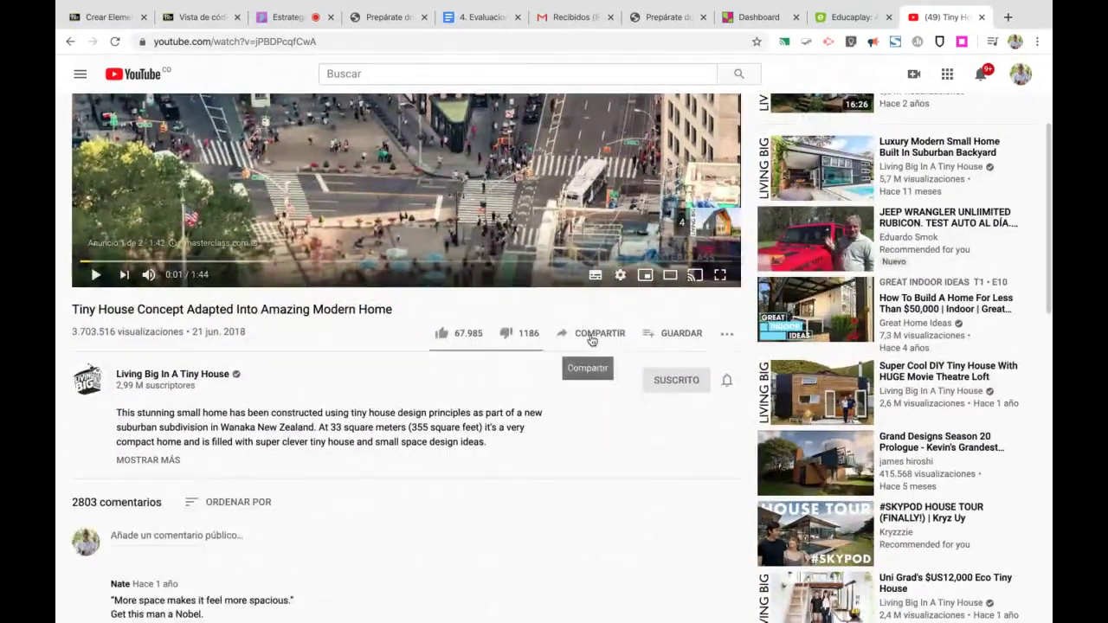
scroll(592, 340, up, 3)
scroll(592, 341, up, 3)
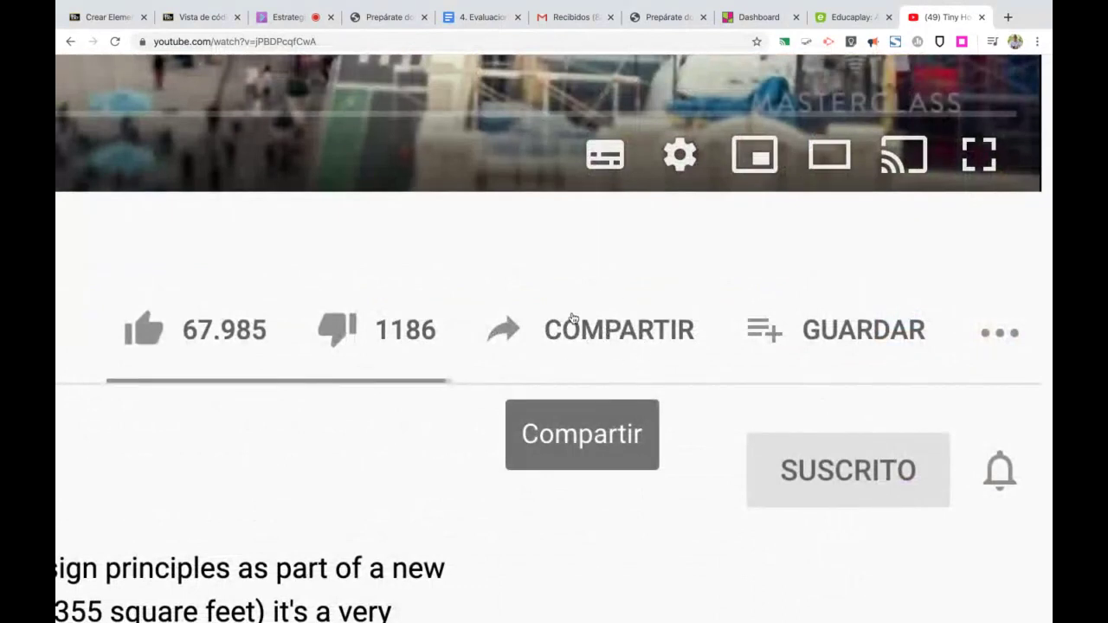
click(604, 338)
scroll(604, 338, right, 2)
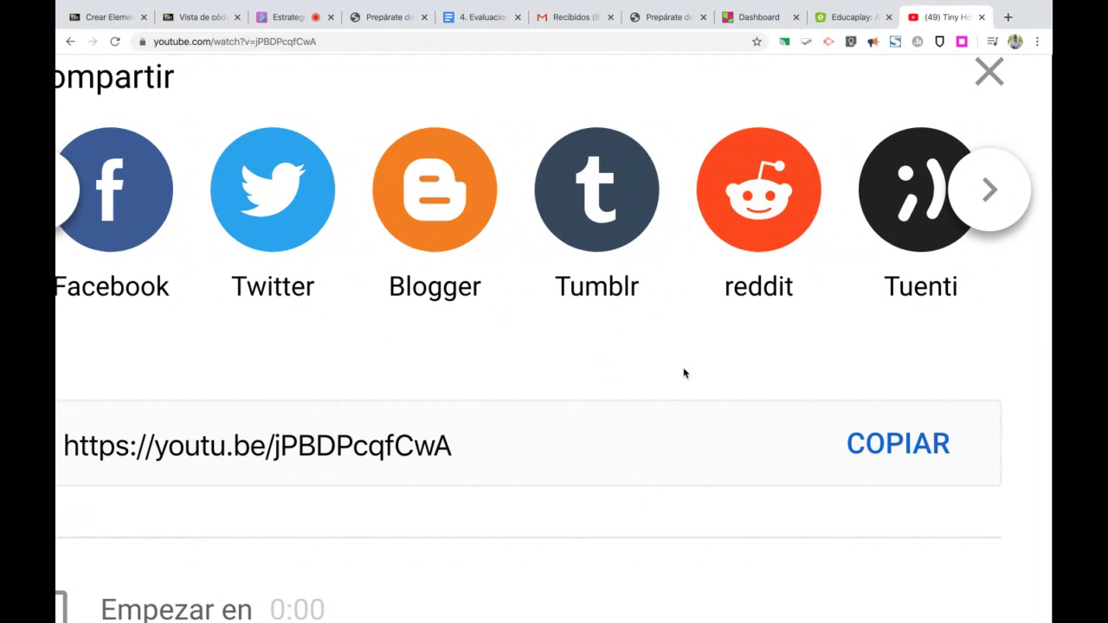
key(ctrl+minus)
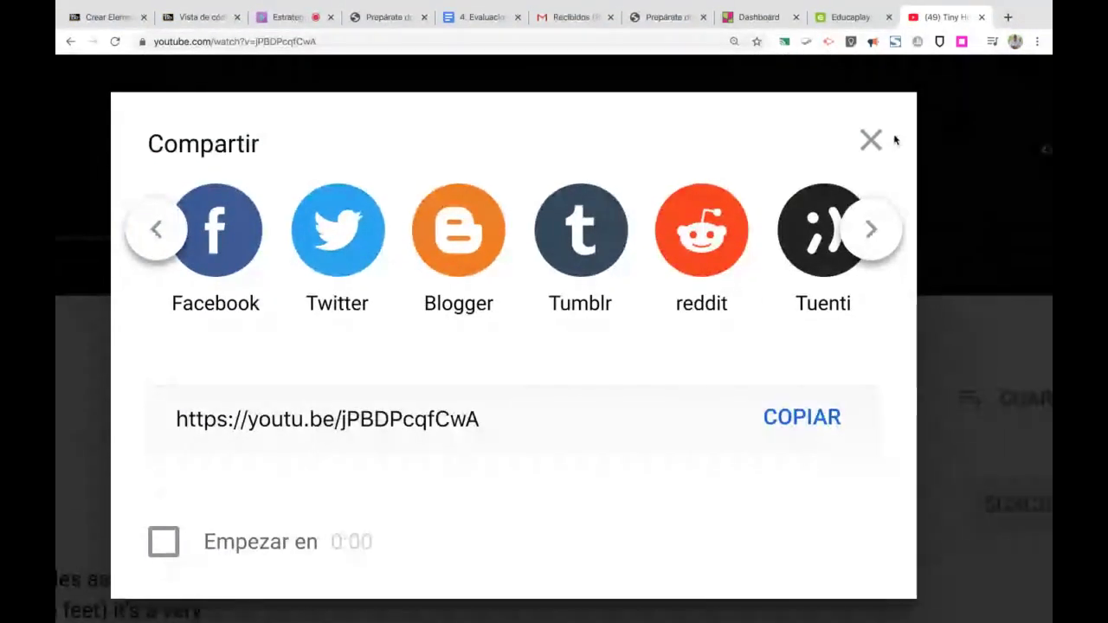
scroll(724, 261, right, 3)
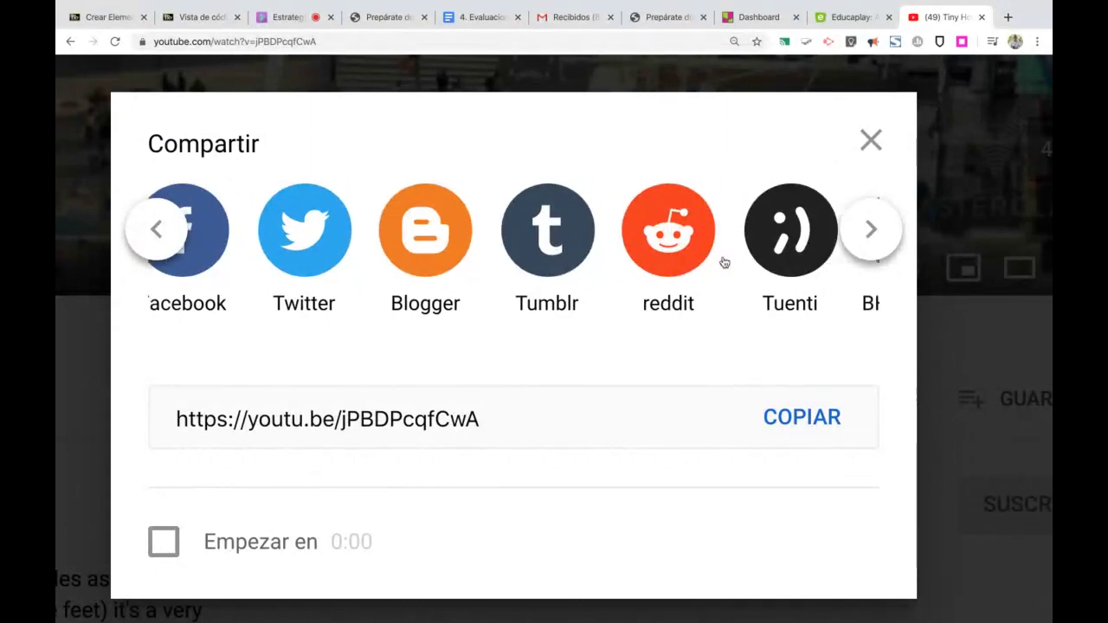
click(871, 140)
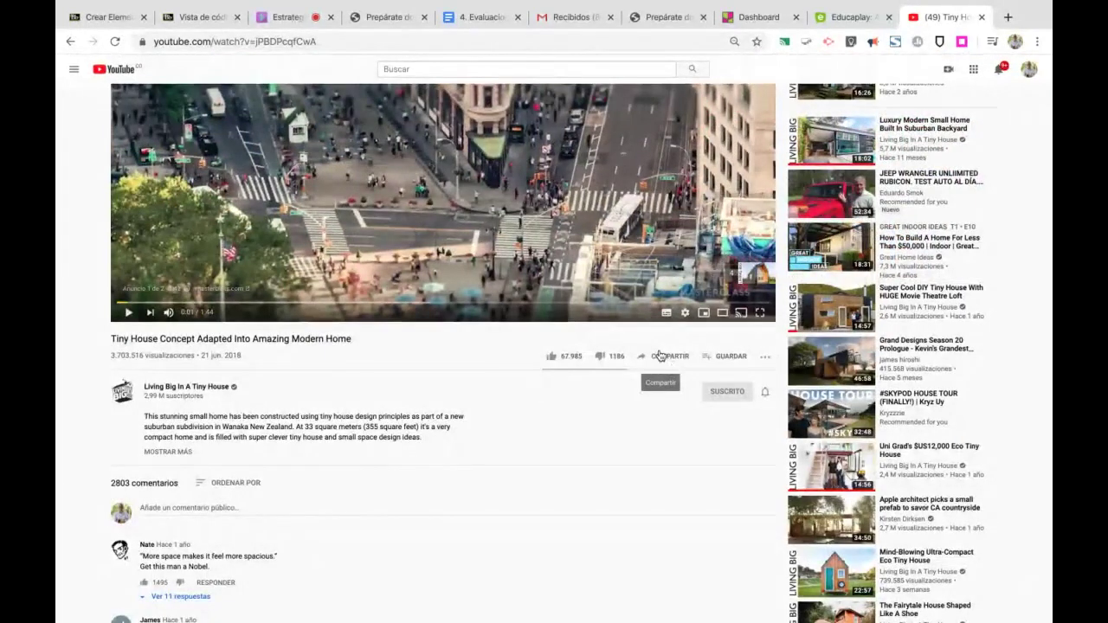
- Open the video's sharing options and display its embed code
click(660, 356)
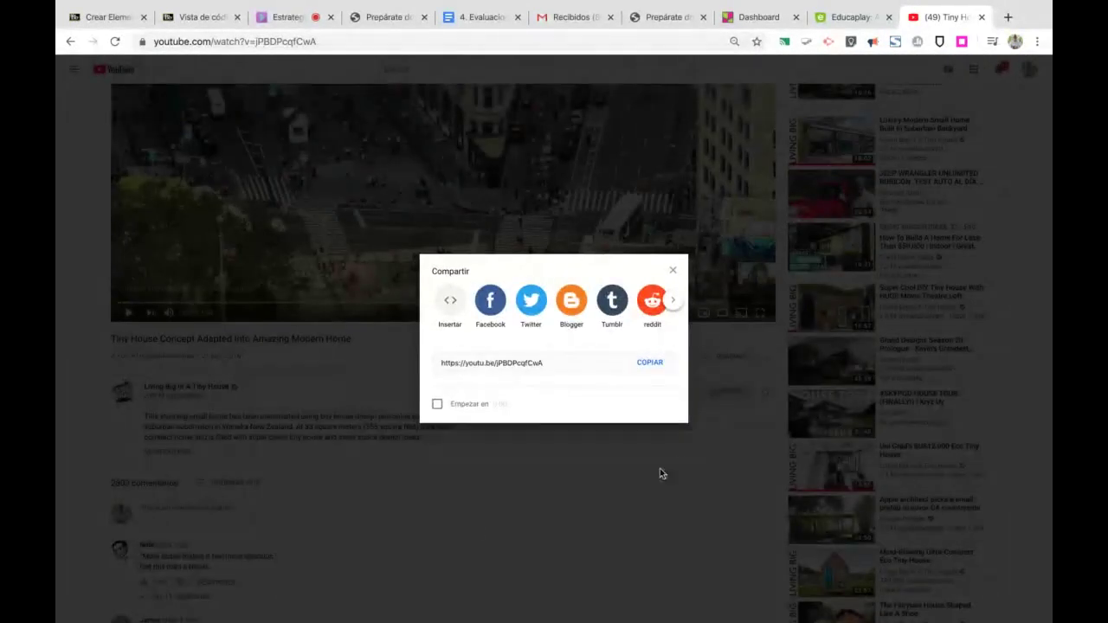
click(451, 304)
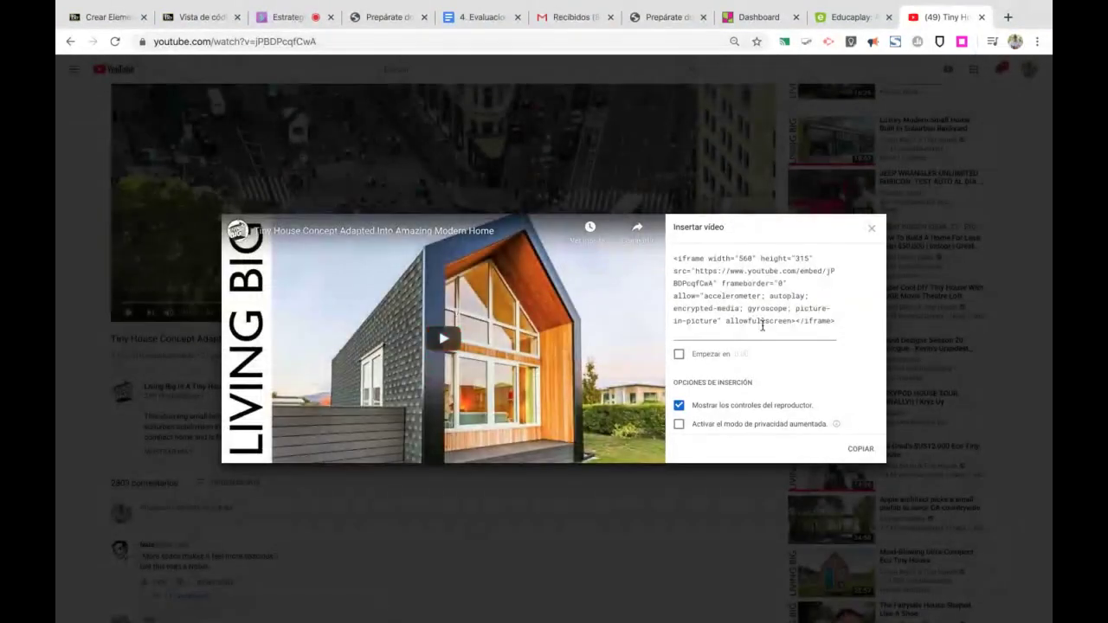
- Select the video's entire iframe embed code and copy it
drag(675, 258, 797, 323)
key(ctrl+c)
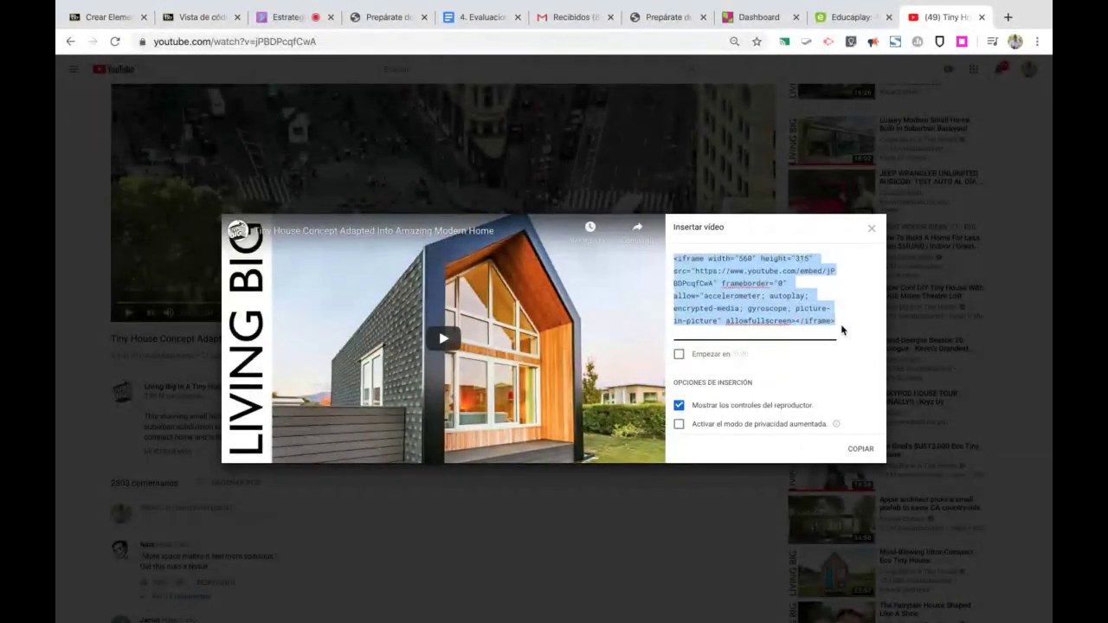
right_click(763, 296)
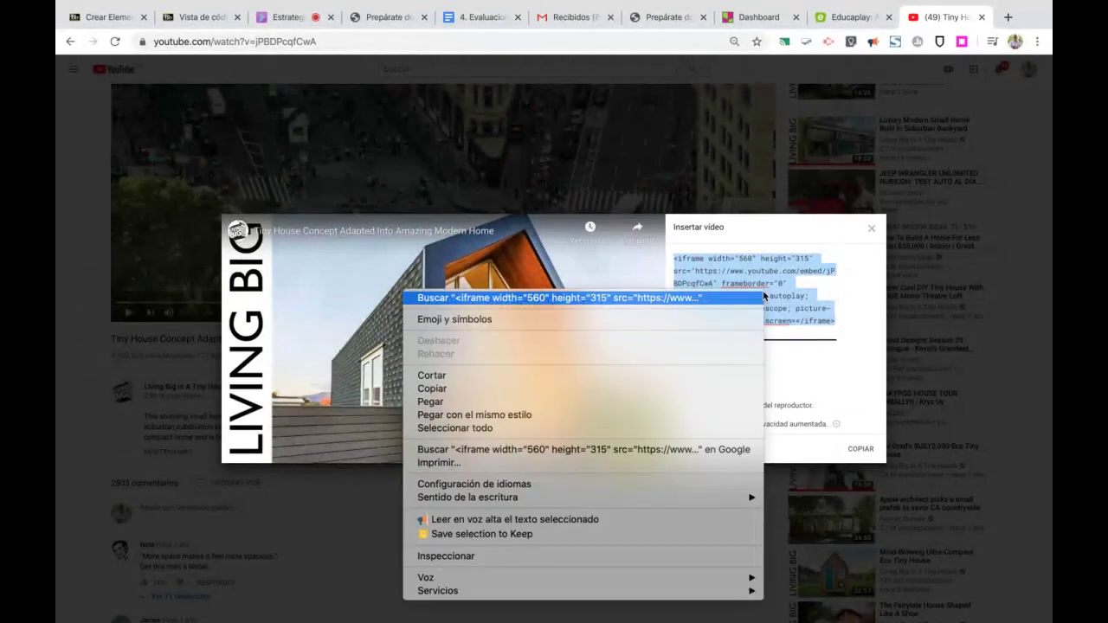
click(656, 388)
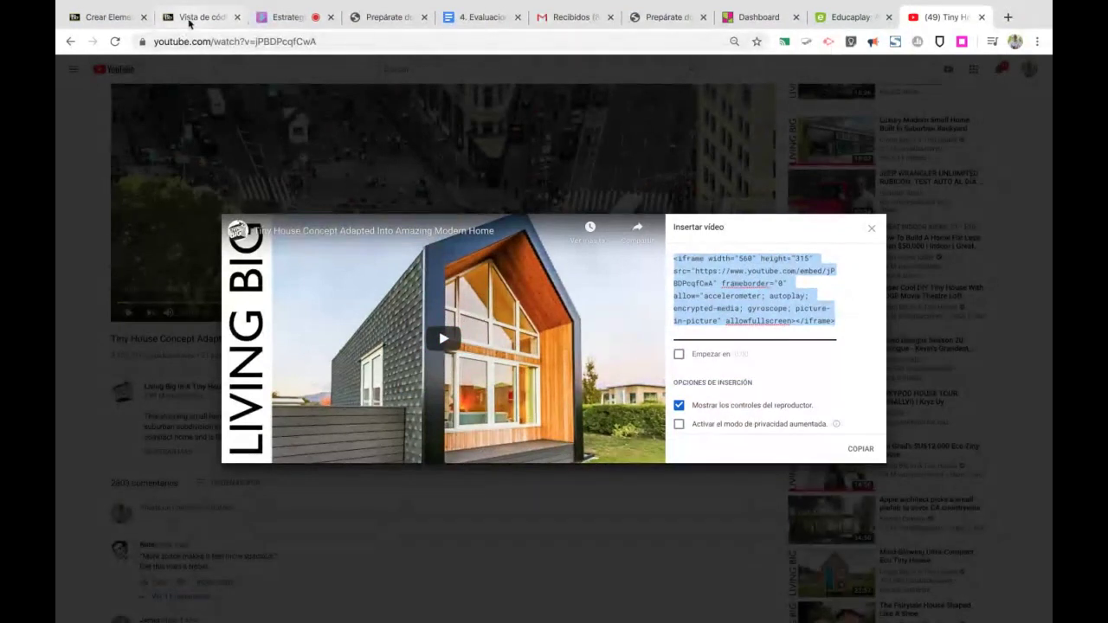
- Return to Blackboard's HTML code view, paste the YouTube embed code and update the item's text with it
click(188, 18)
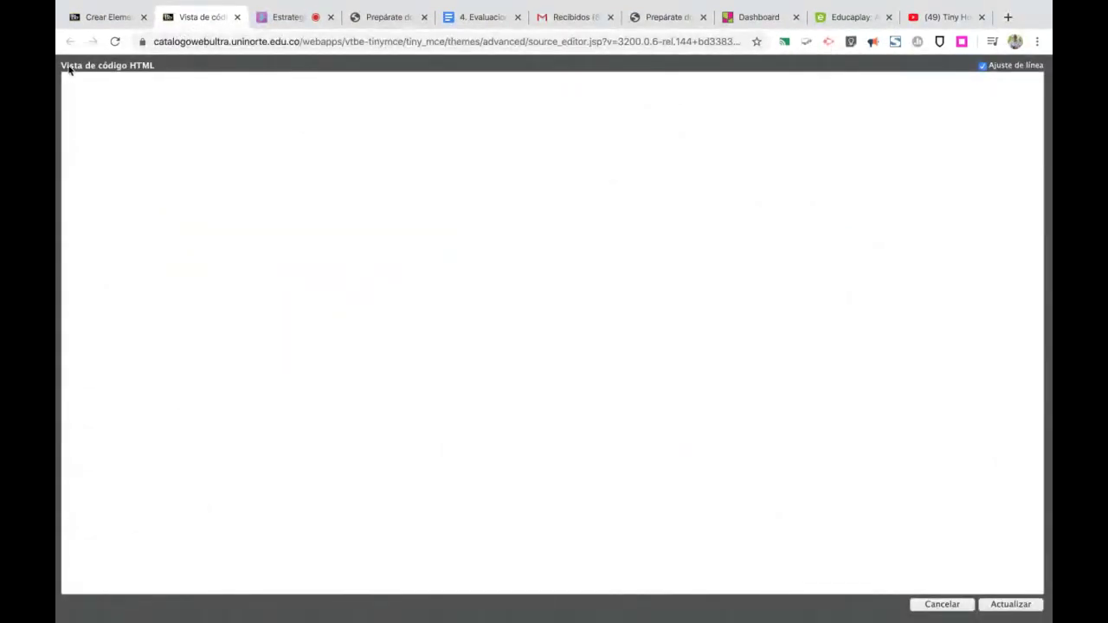
click(121, 132)
key(ctrl+v)
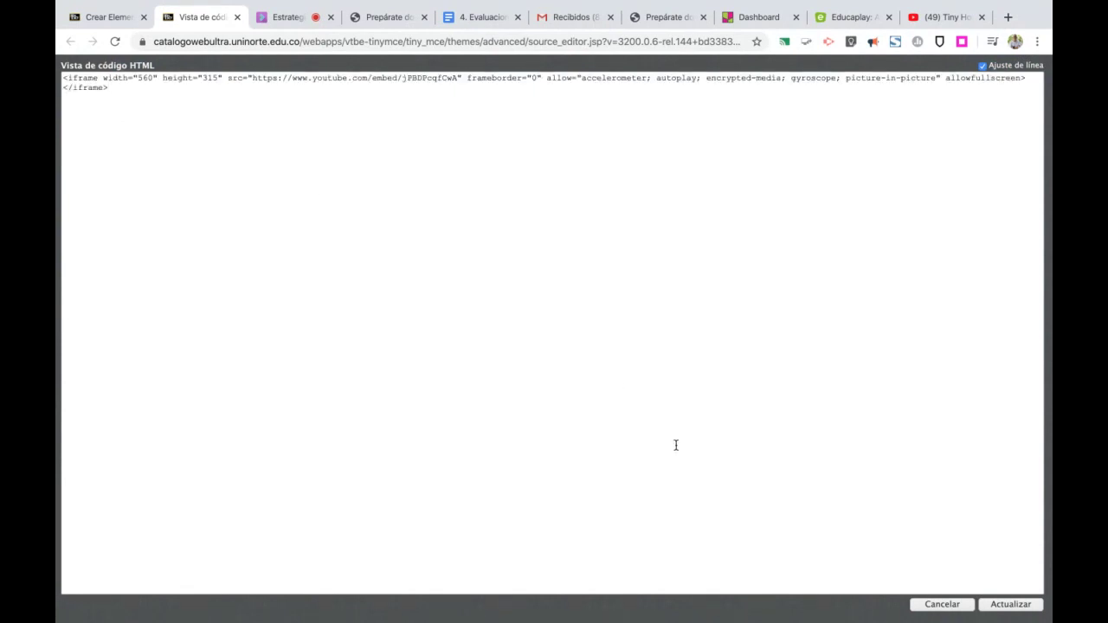
scroll(1010, 605, up, 5)
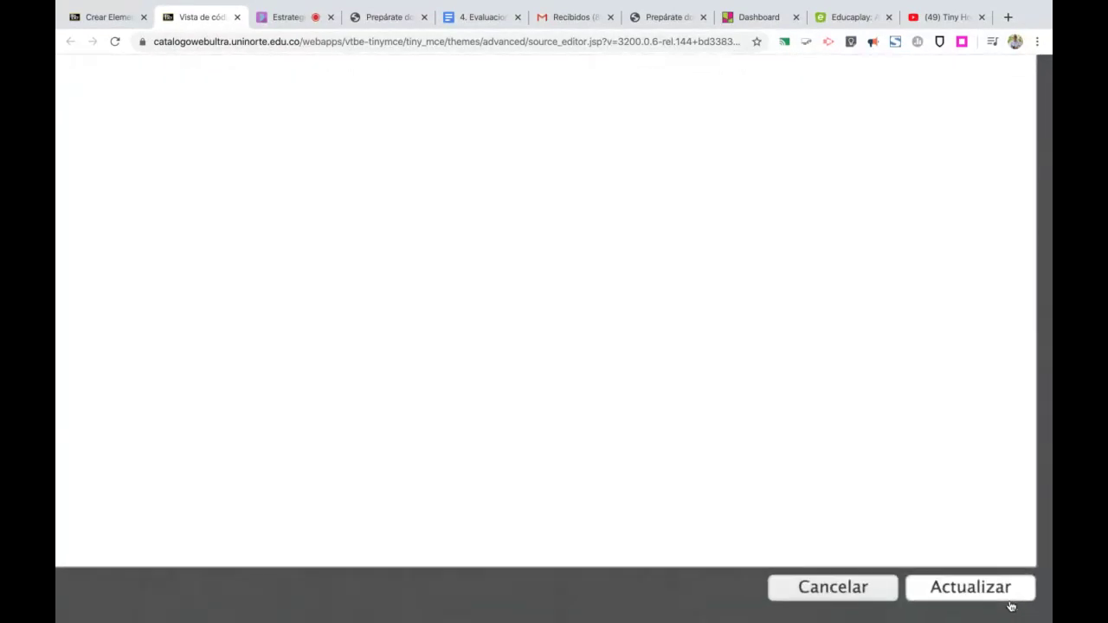
click(962, 584)
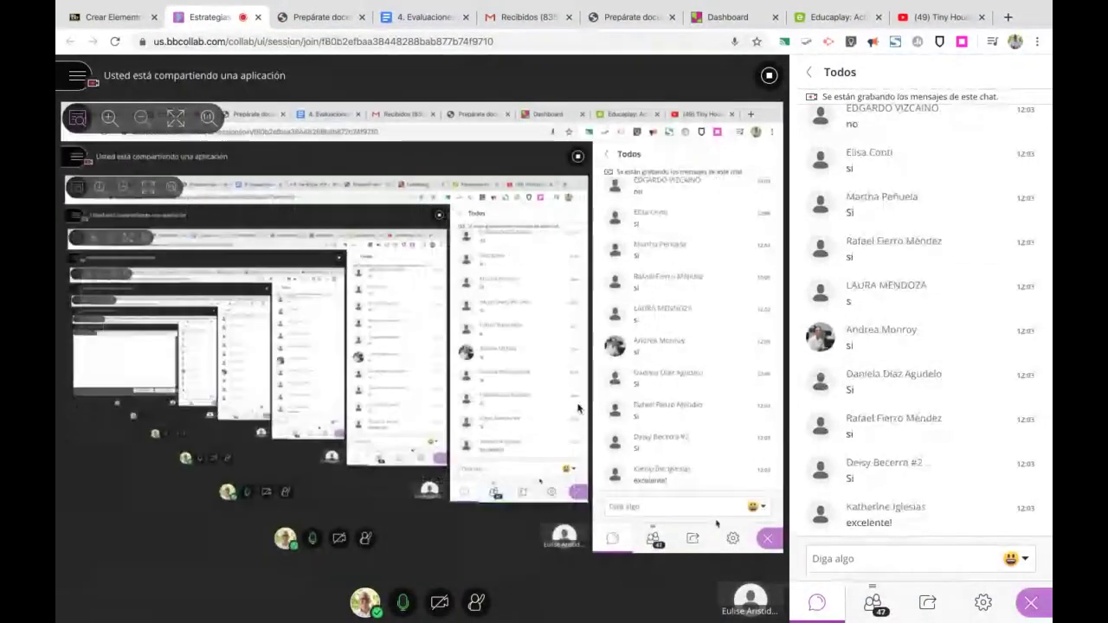
- Go back to the item form and submit "Video de la clase", then check the embedded video in the Contenido area
click(111, 18)
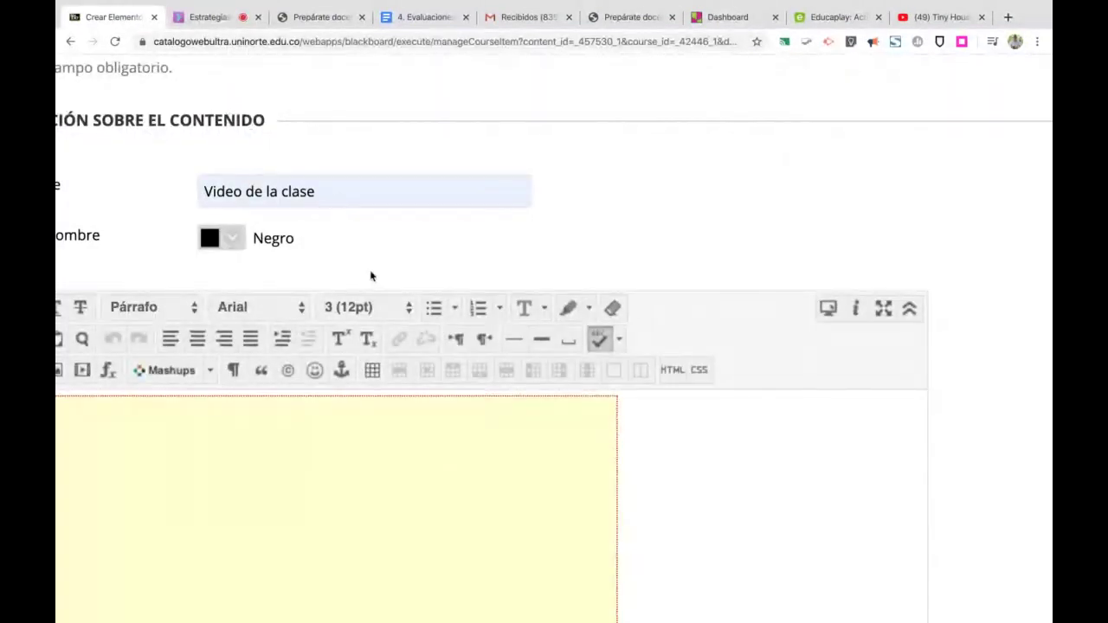
scroll(371, 276, down, 5)
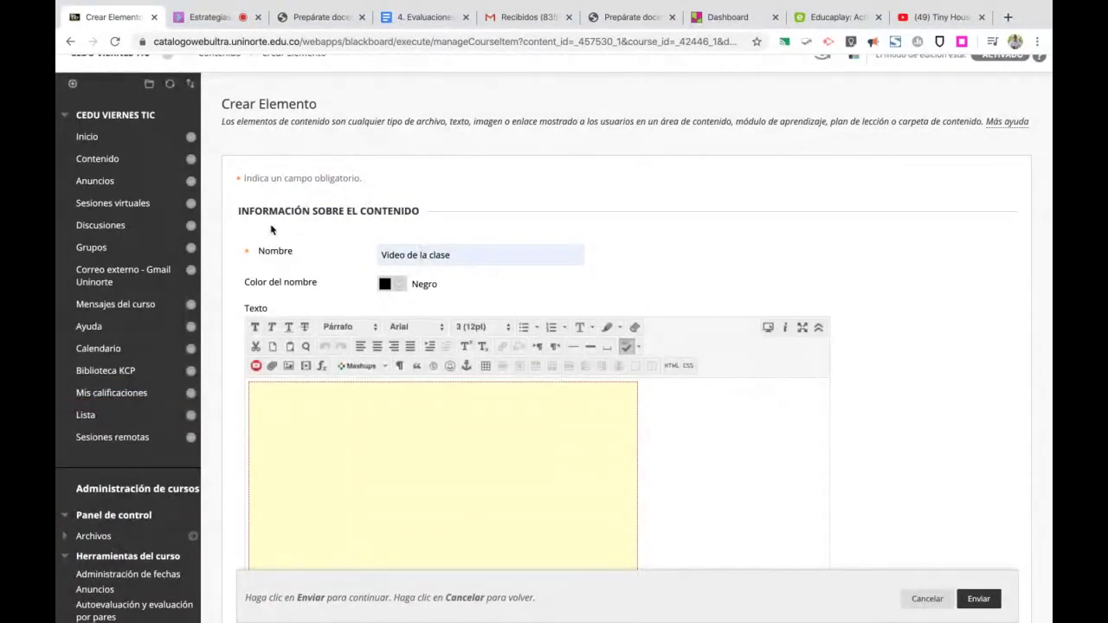
drag(227, 107, 320, 106)
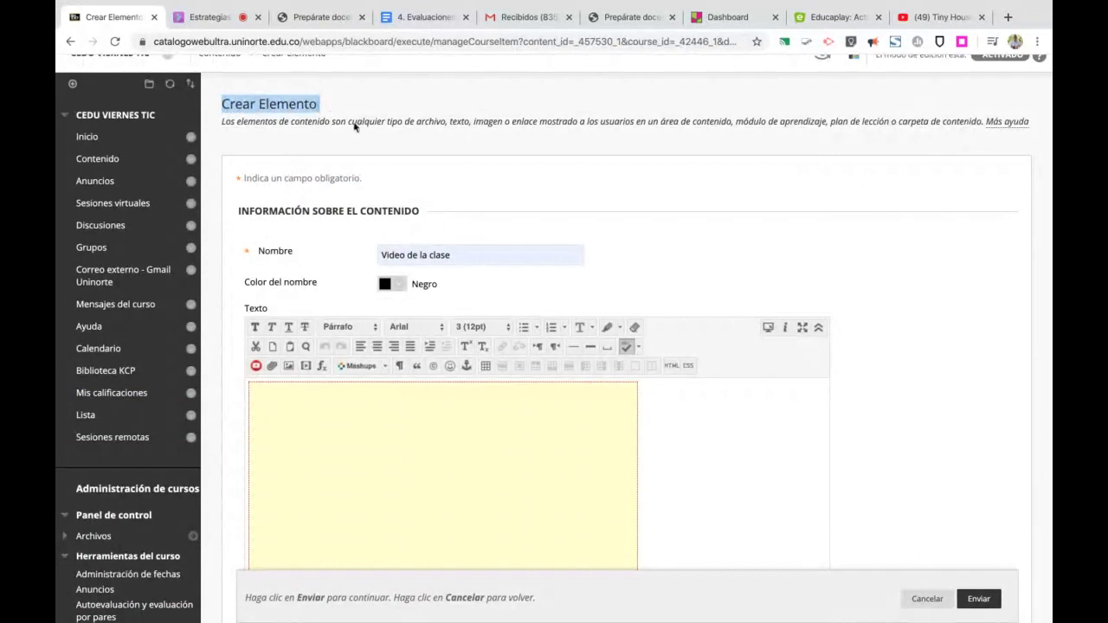
click(509, 260)
scroll(805, 425, down, 2)
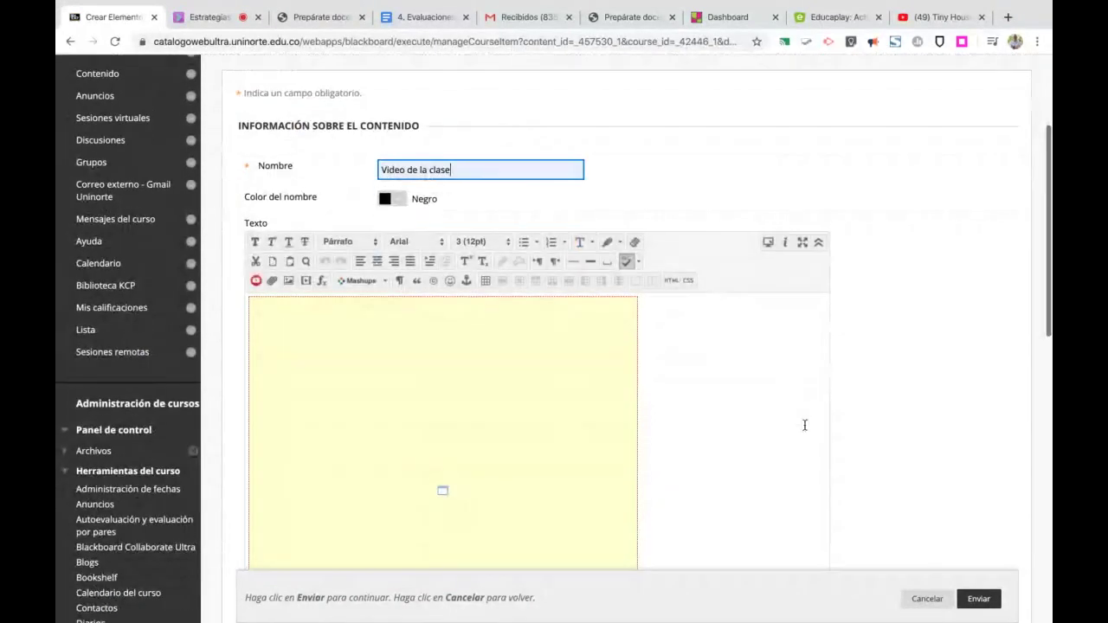
scroll(898, 436, down, 3)
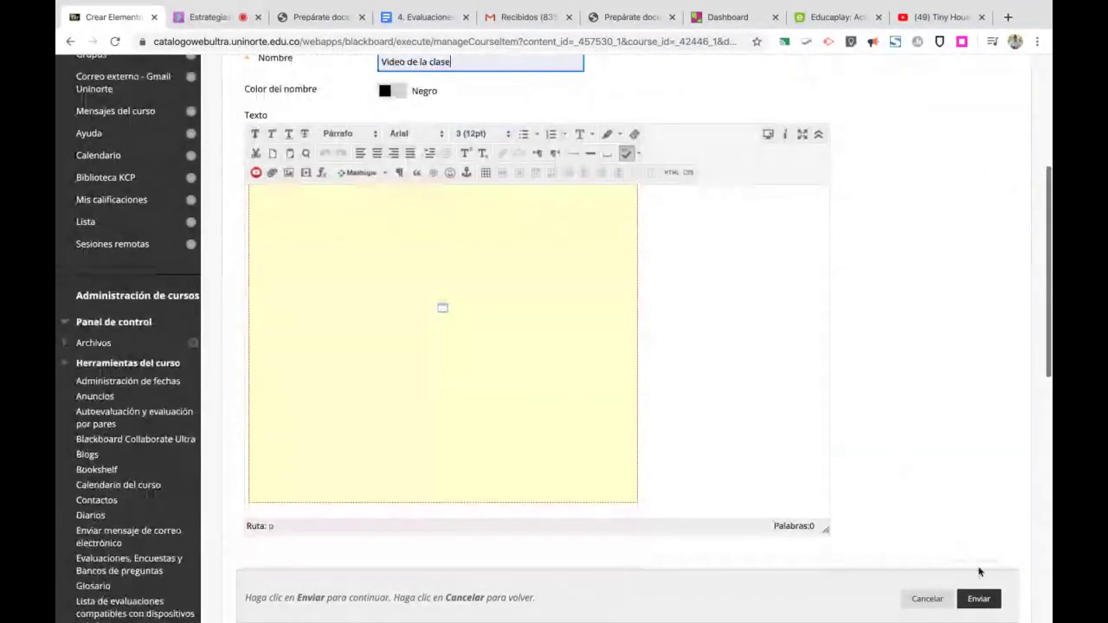
click(981, 599)
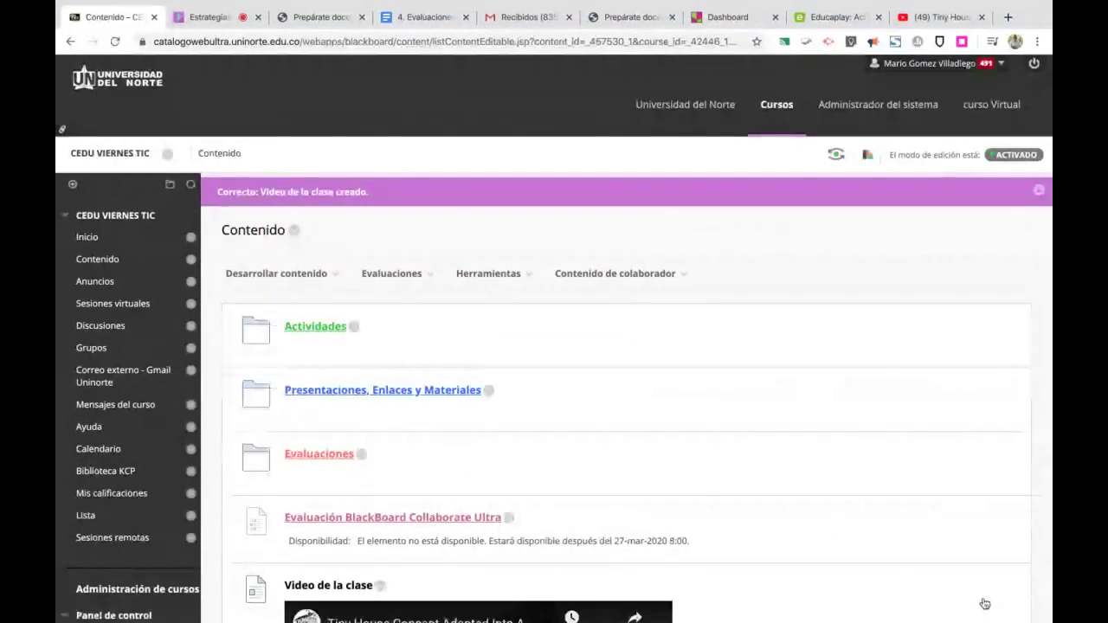
scroll(503, 416, down, 1)
scroll(503, 416, down, 5)
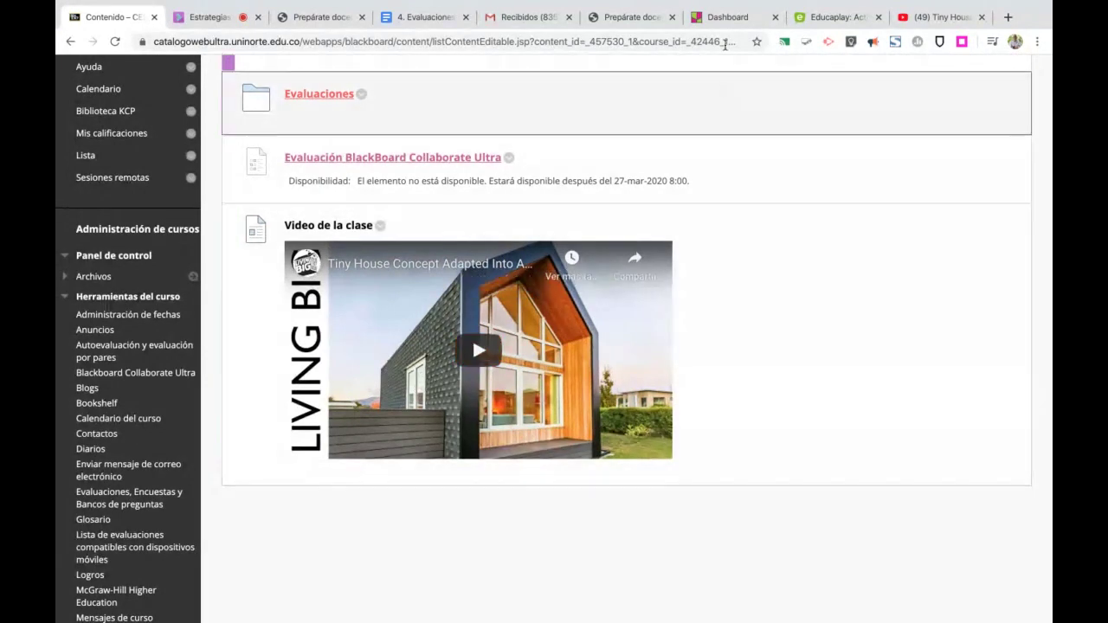
- Switch to Padlet, open the board "Tecnologías para el aprendizaje" and show its sharing options
click(729, 17)
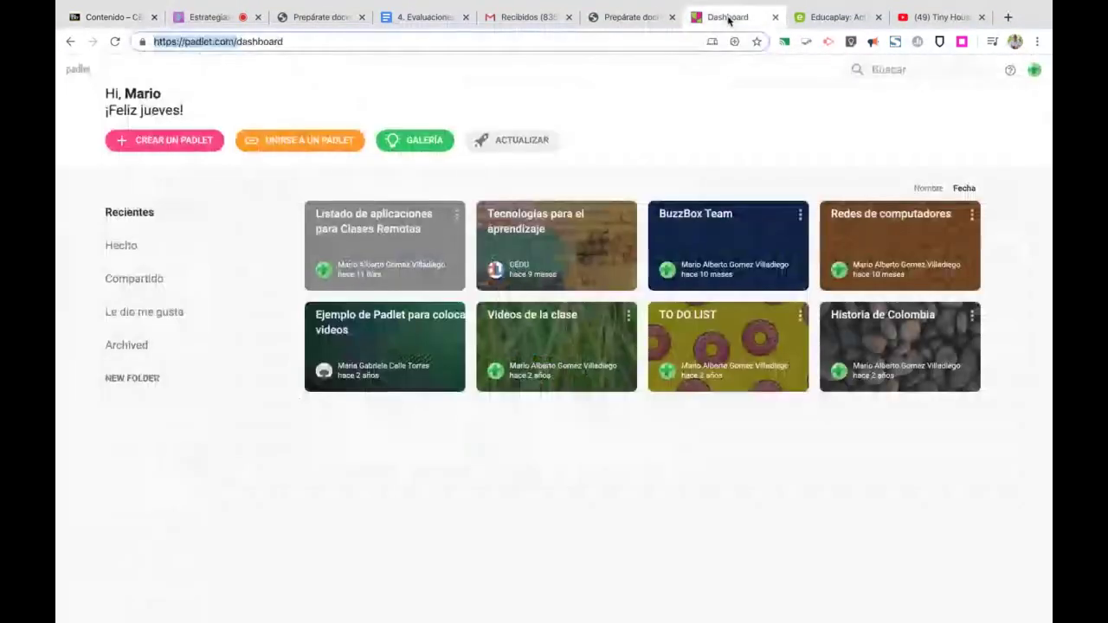
click(538, 219)
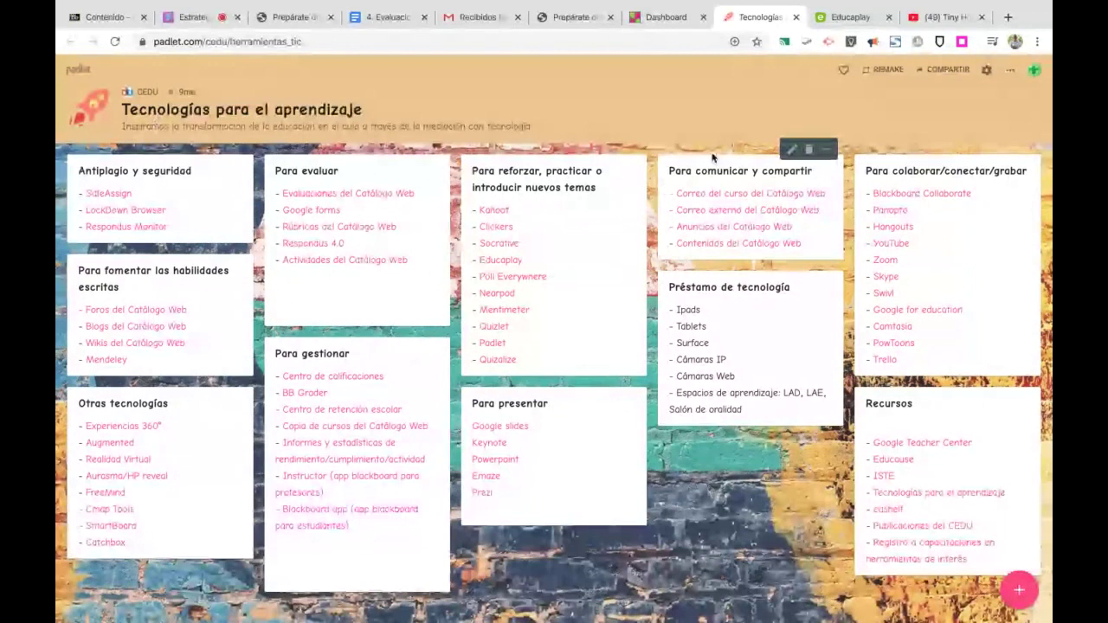
scroll(942, 77, up, 5)
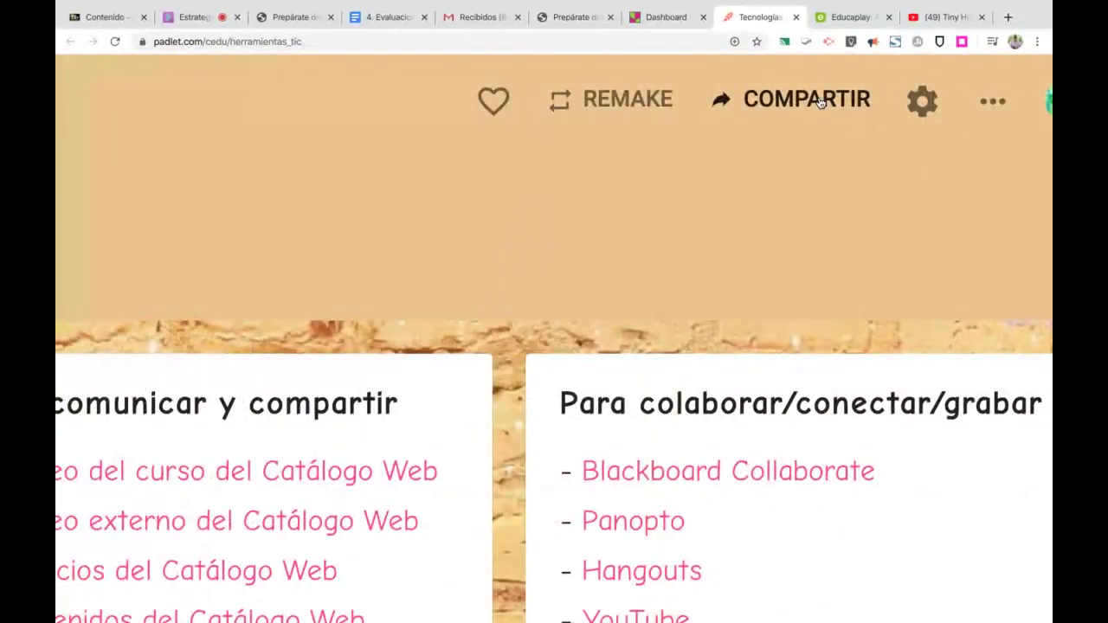
click(814, 100)
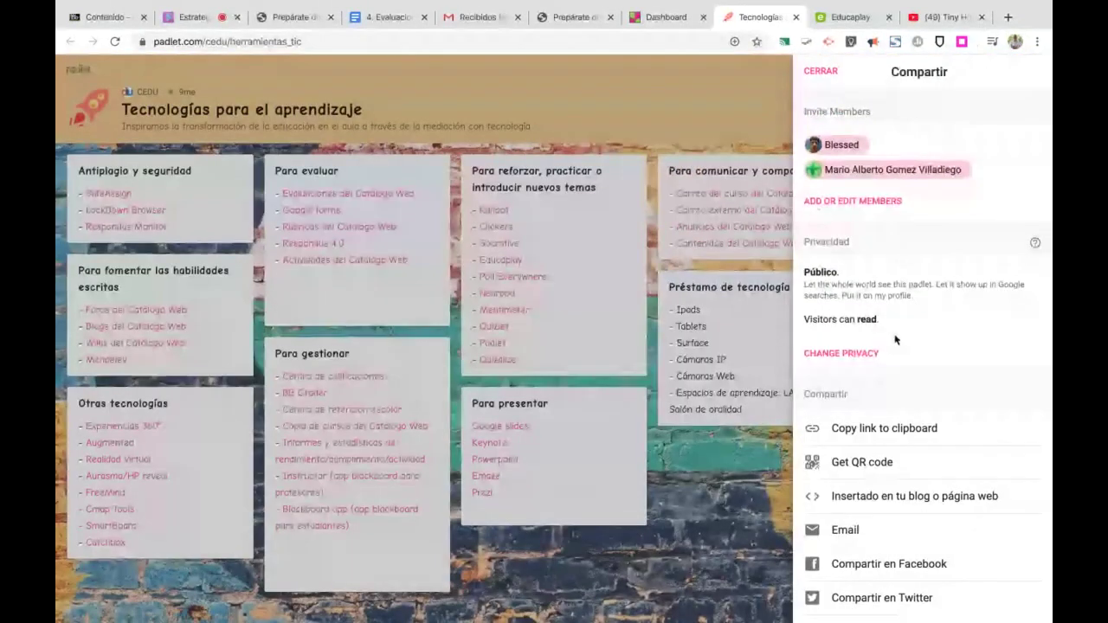
- Display the board's embed code for a blog or web page and copy the whole code
scroll(896, 340, down, 5)
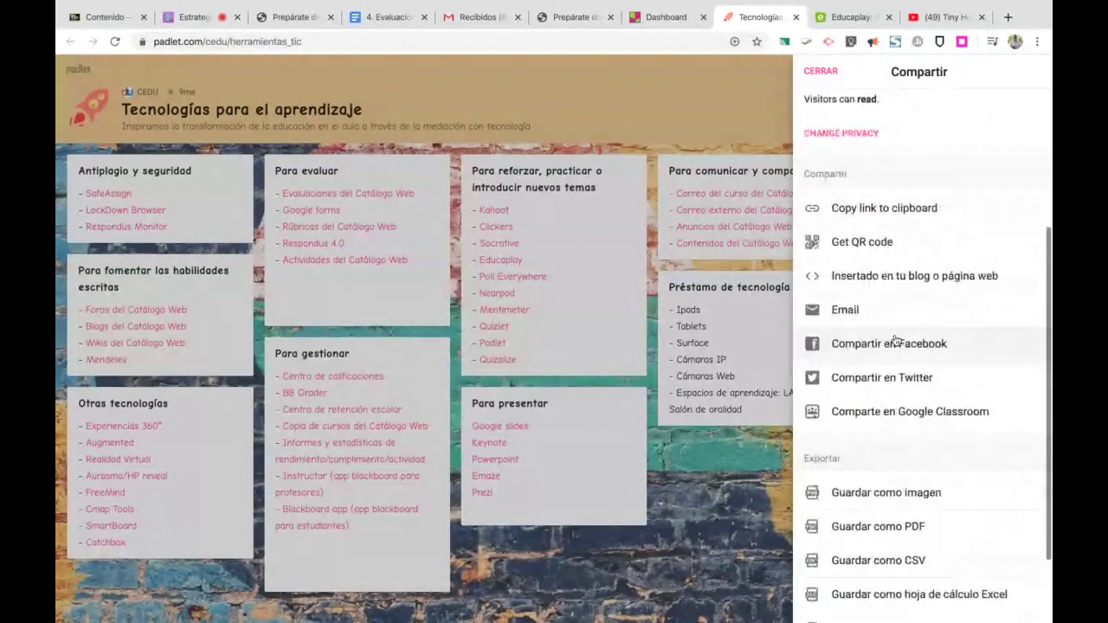
scroll(923, 269, up, 5)
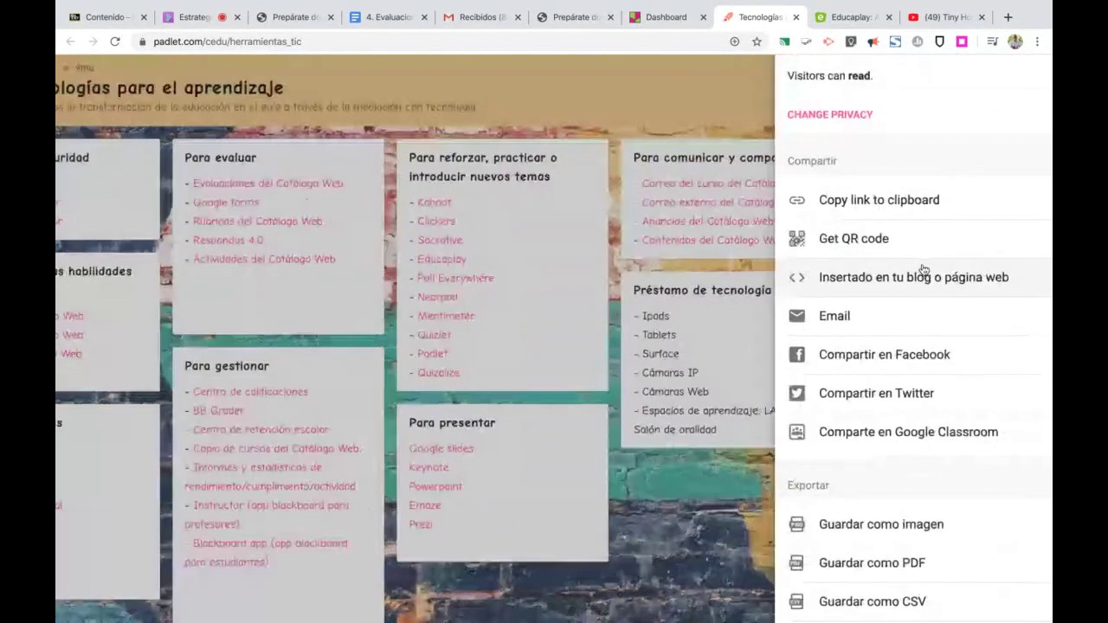
scroll(975, 296, right, 2)
scroll(976, 296, right, 2)
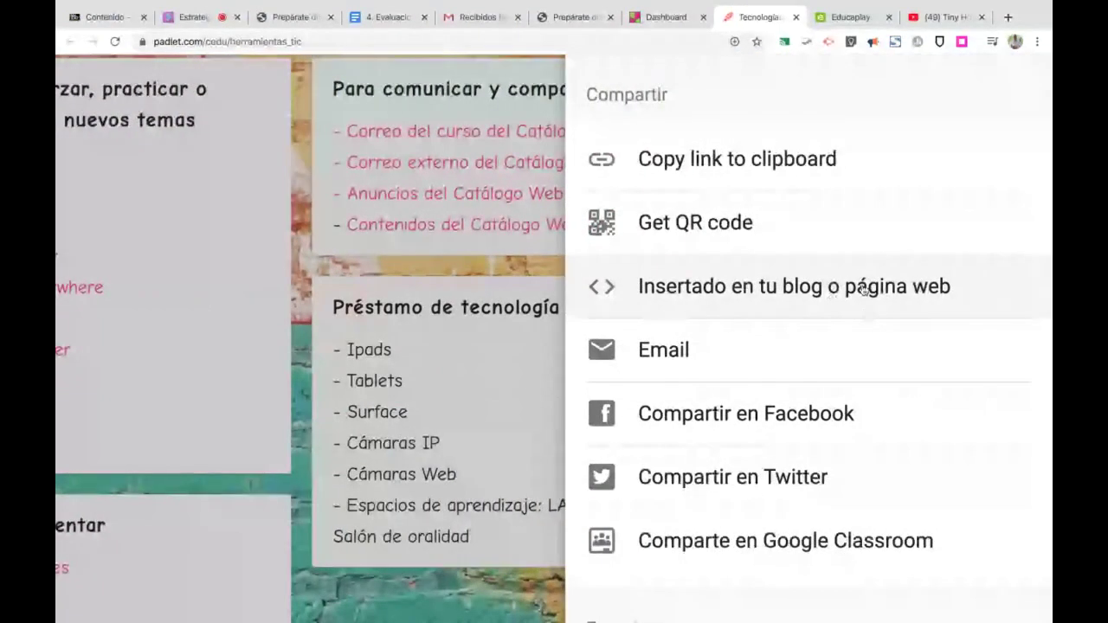
click(819, 288)
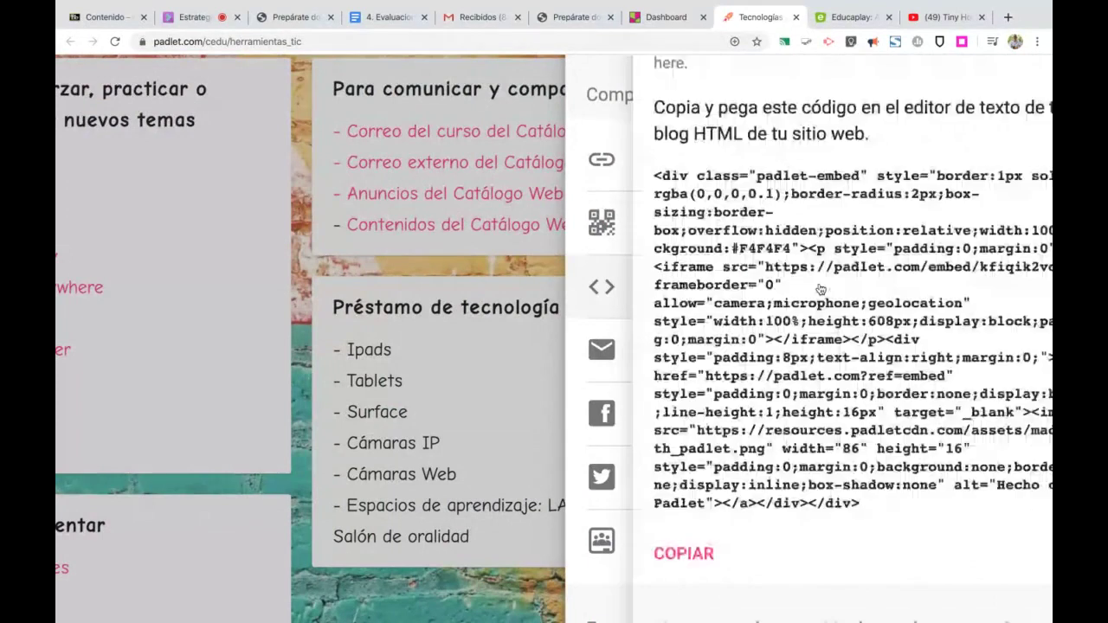
drag(586, 176, 708, 412)
drag(741, 477, 806, 518)
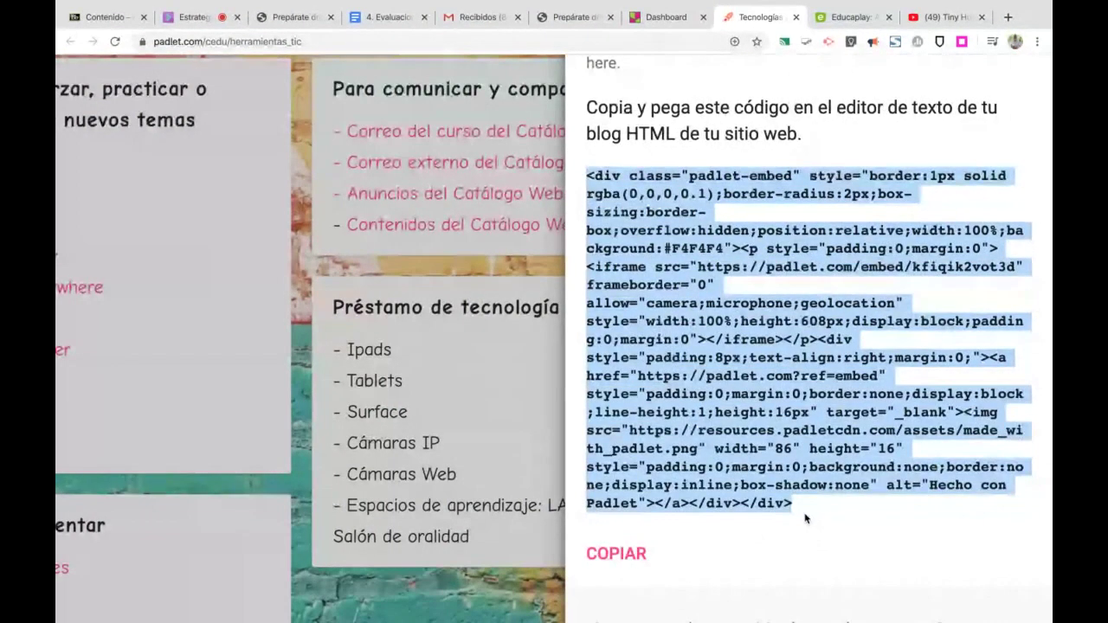
right_click(759, 461)
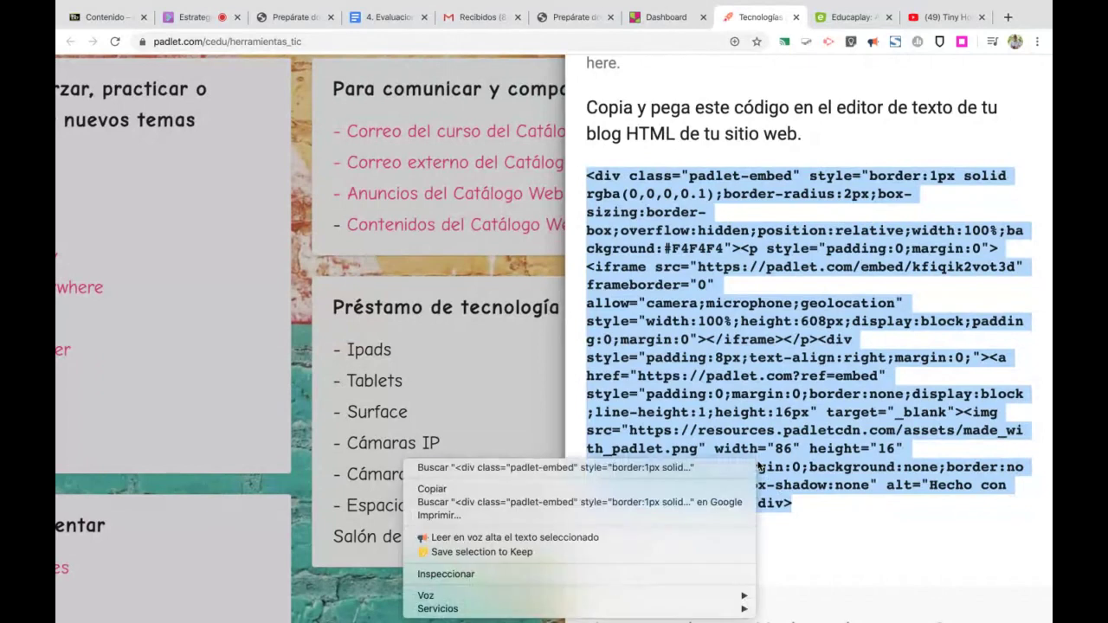
click(684, 492)
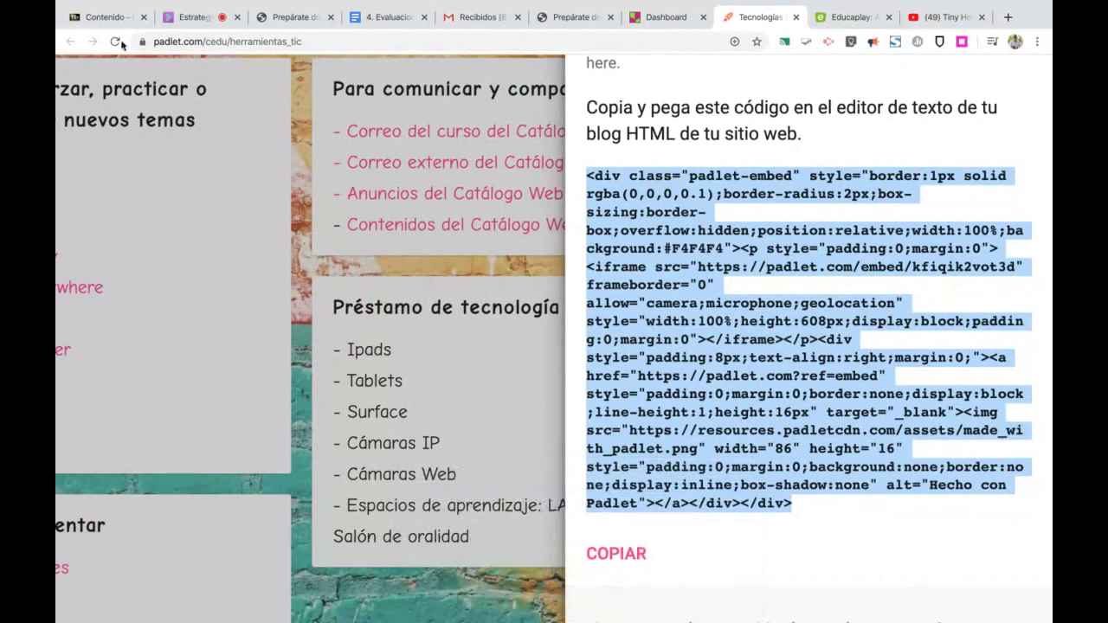
- Return to Blackboard, start a new Elemento in the Contenido area and name it "Padlet"
click(103, 19)
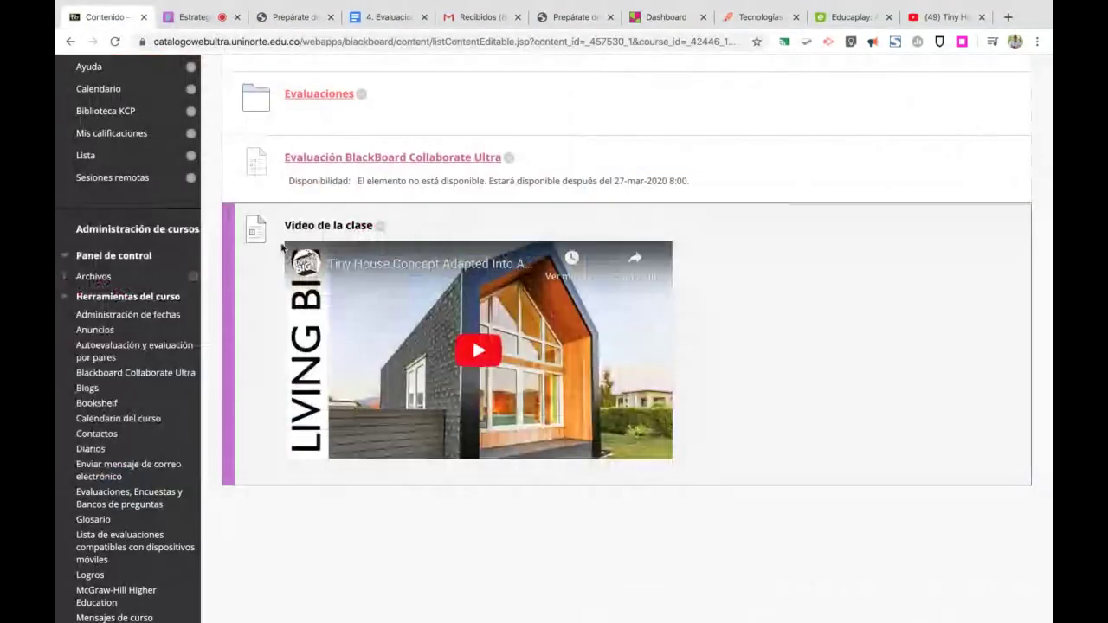
scroll(281, 249, up, 1)
scroll(281, 250, up, 5)
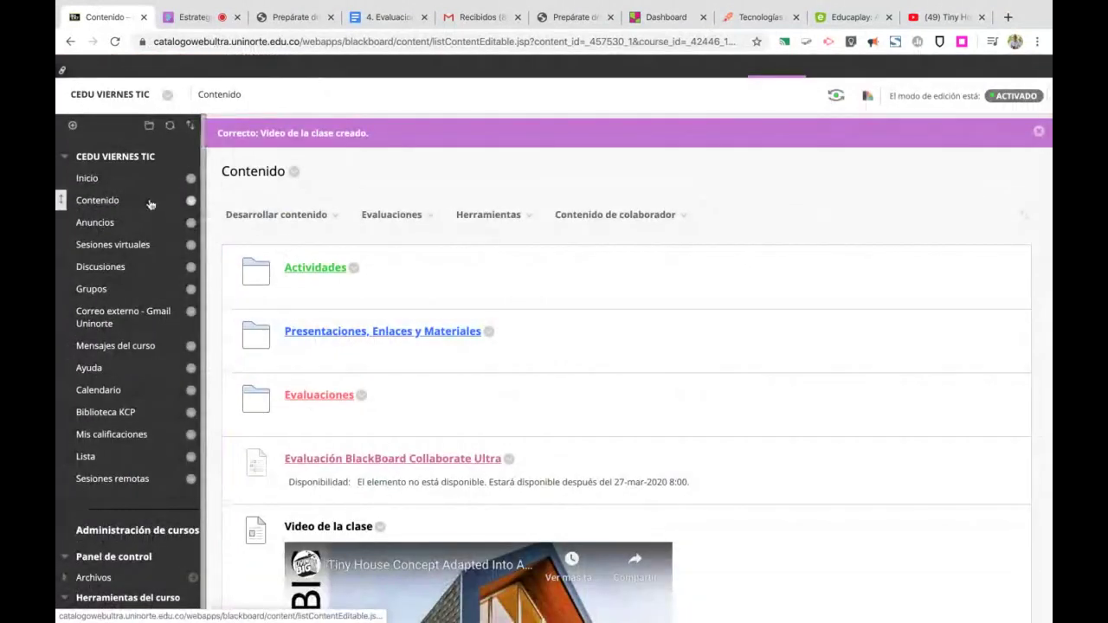
click(230, 212)
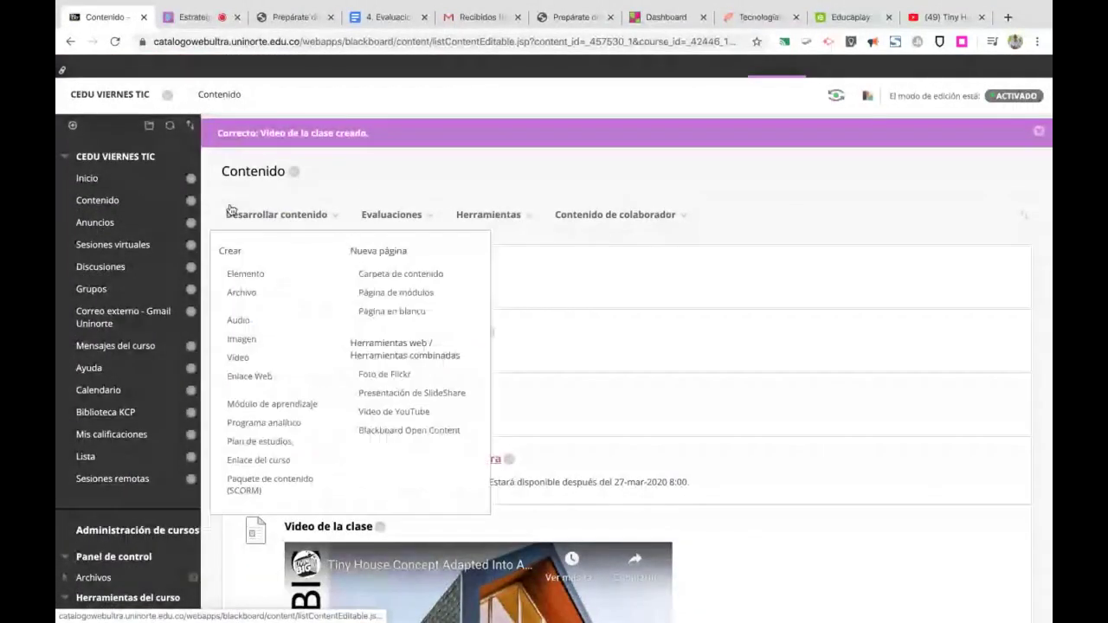
click(250, 274)
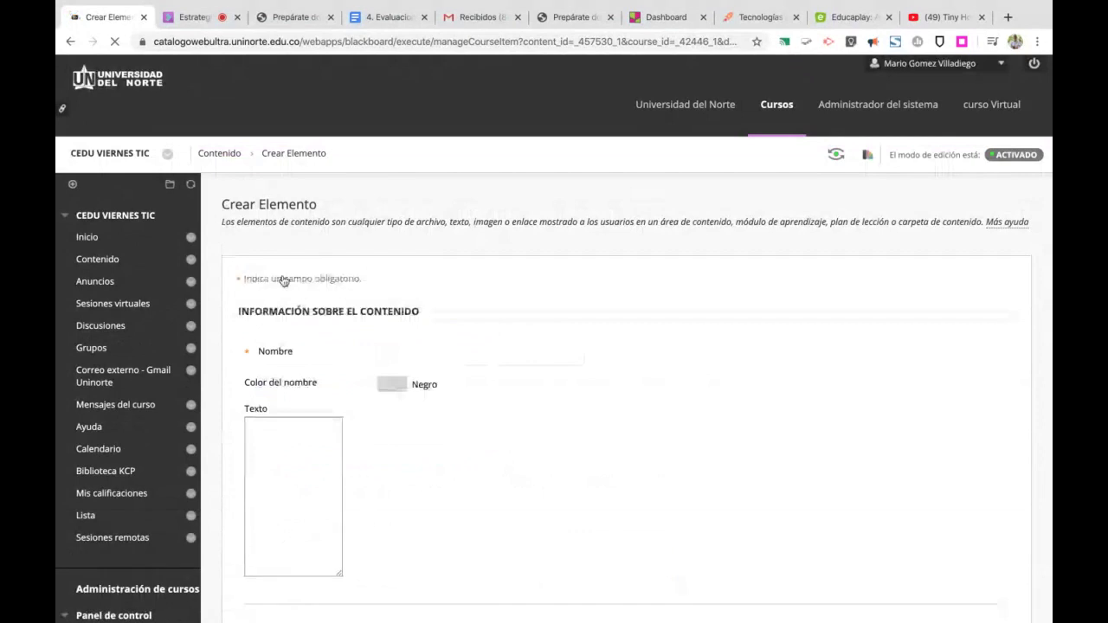
text(Pad)
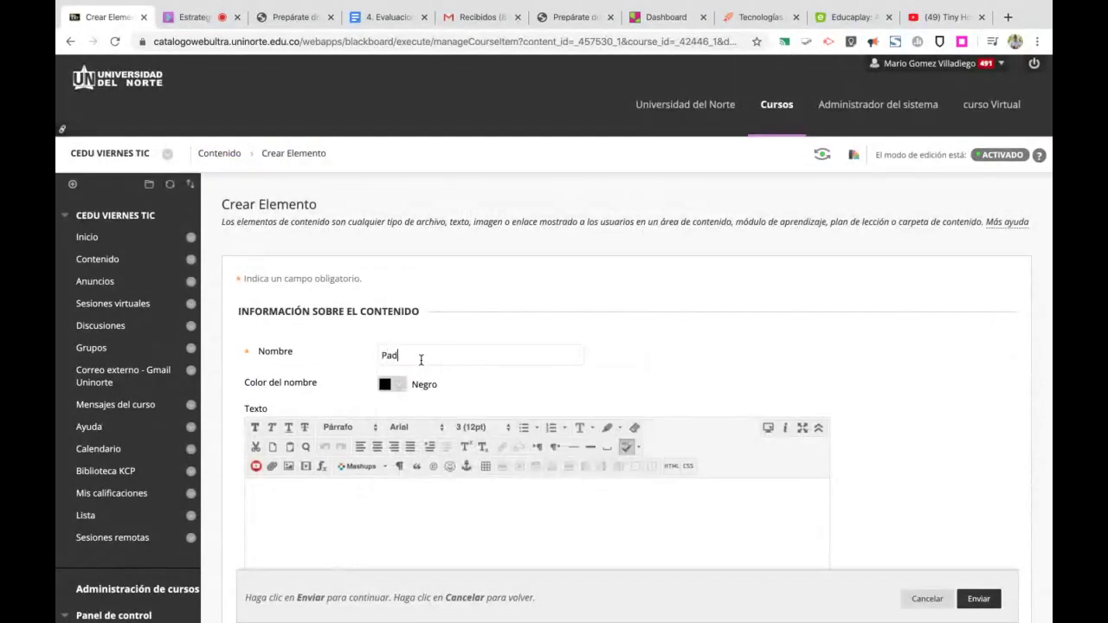
- Open the HTML code view for the item's text and paste the Padlet embed code into it
scroll(582, 374, down, 3)
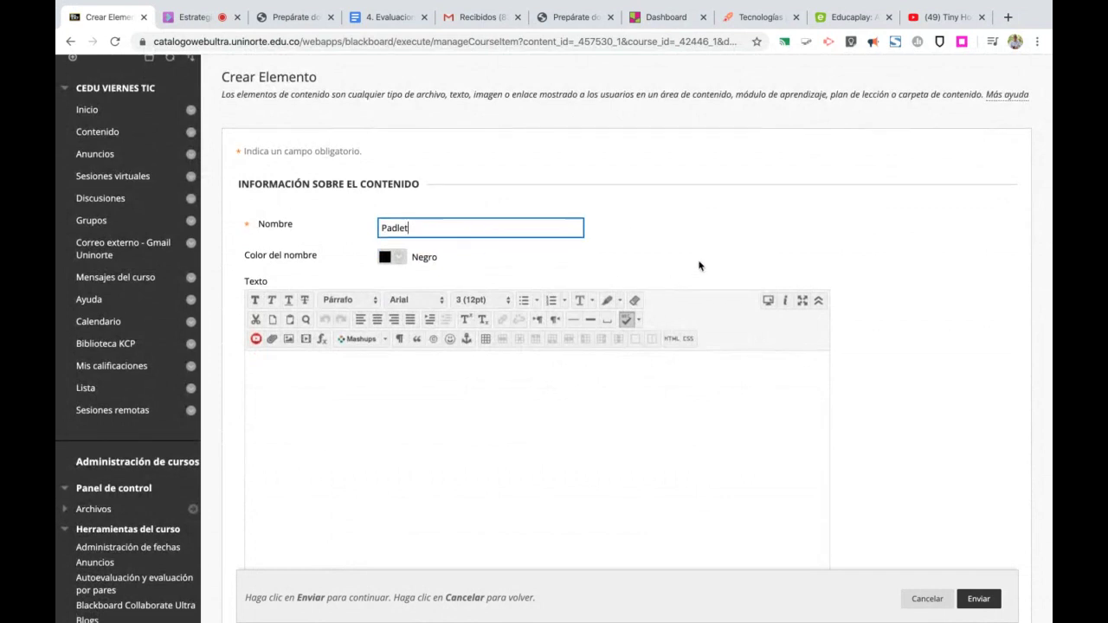
scroll(589, 242, down, 3)
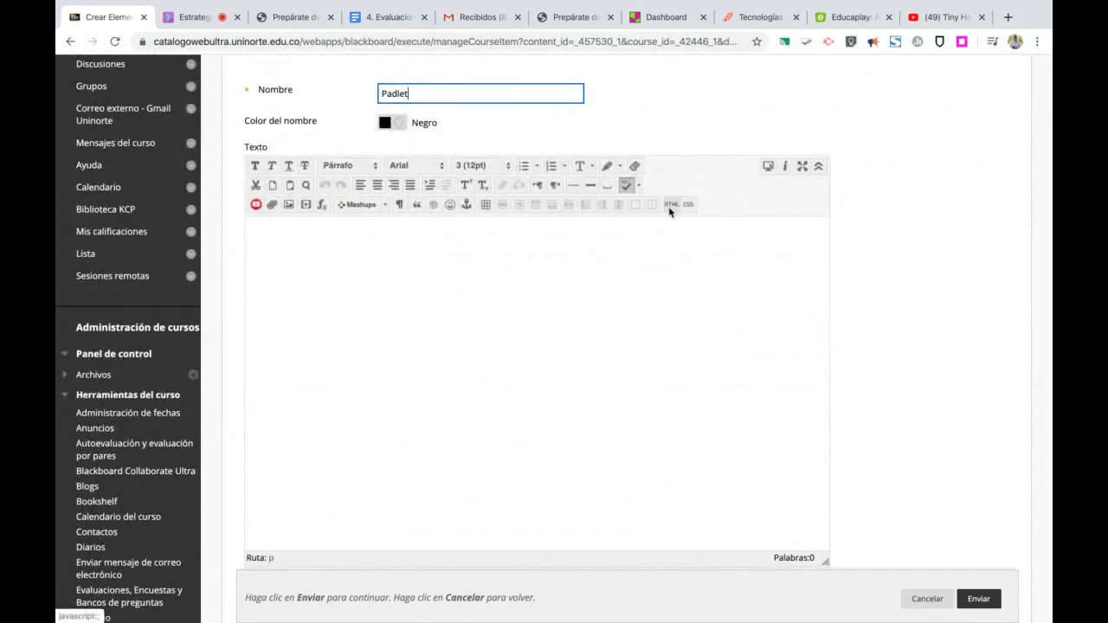
scroll(671, 209, up, 5)
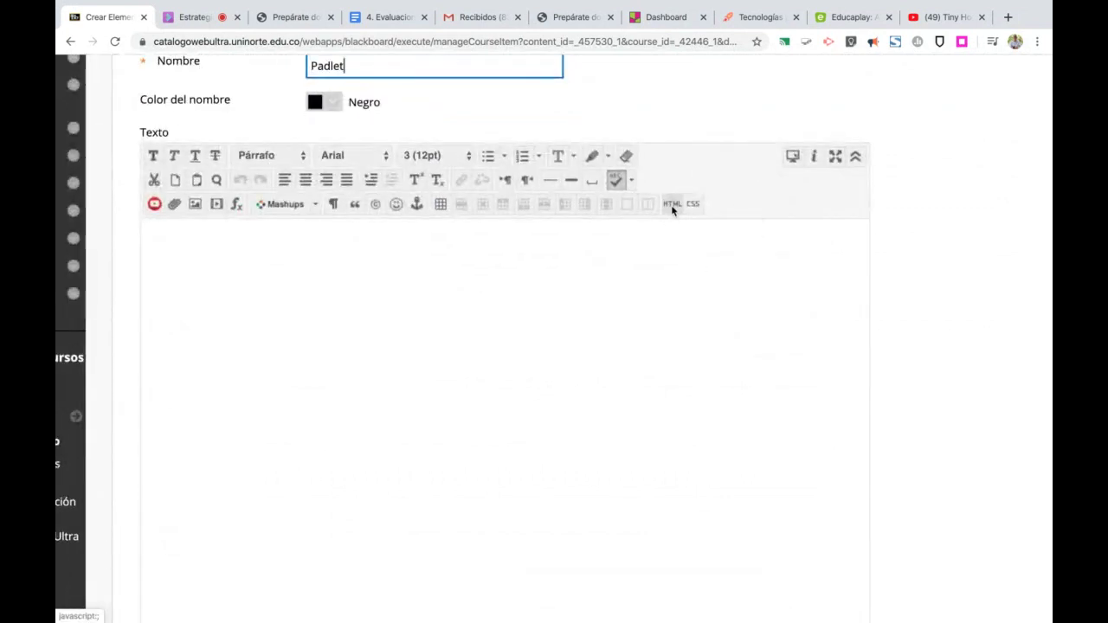
click(672, 205)
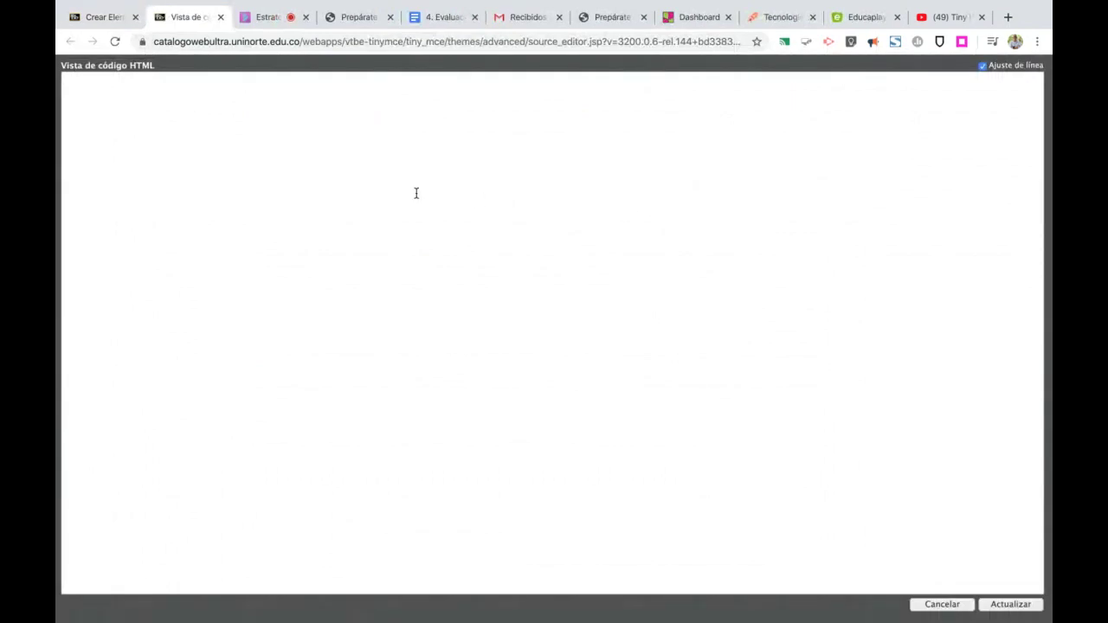
key(super+v)
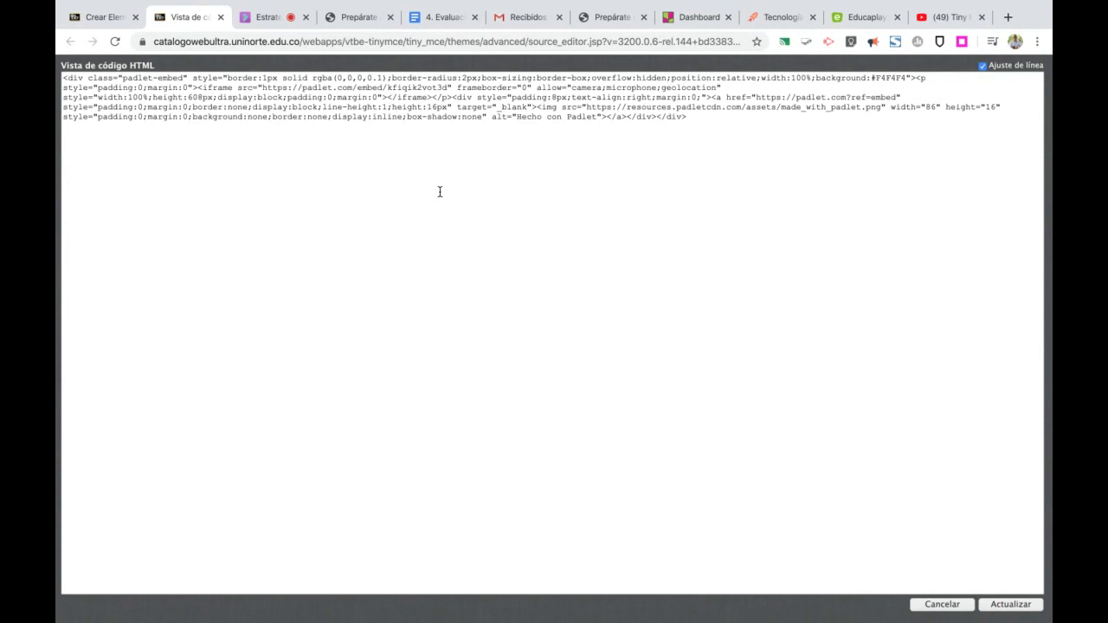
- Apply the pasted HTML code to the item's text and submit the Padlet item
click(1010, 604)
scroll(983, 440, down, 3)
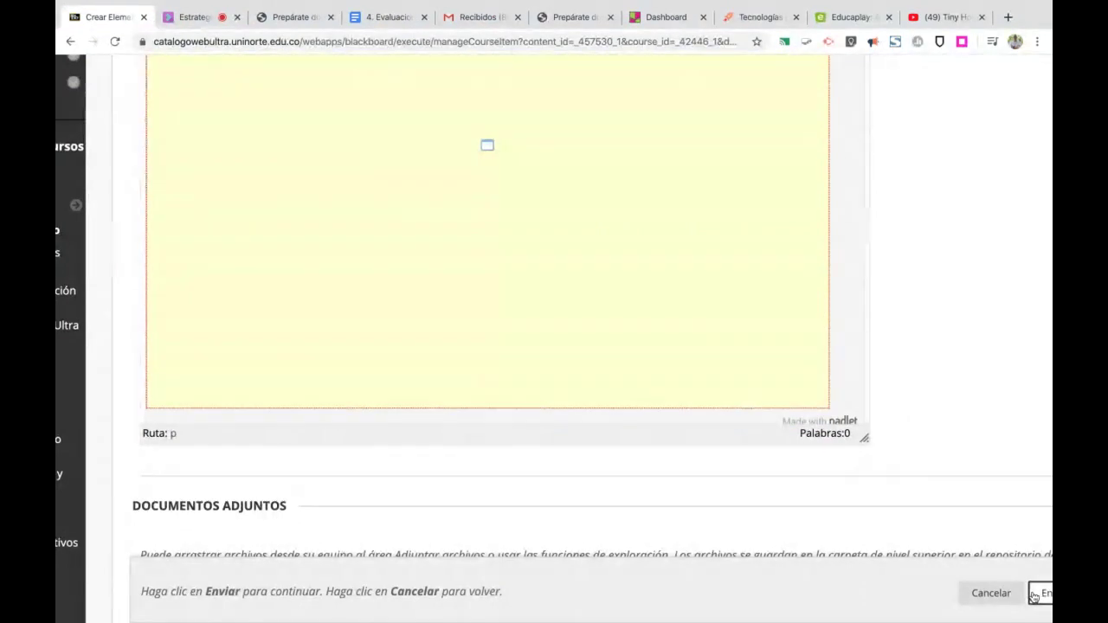
click(980, 599)
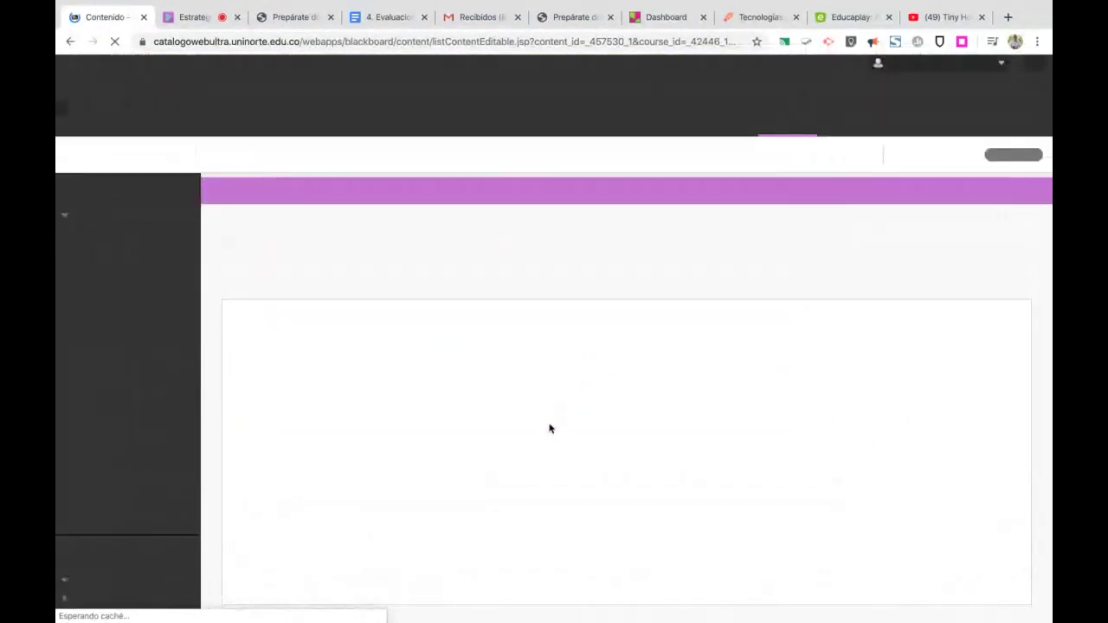
- Examine the embedded Padlet board and the class video as they display in the Contenido area
scroll(549, 427, down, 5)
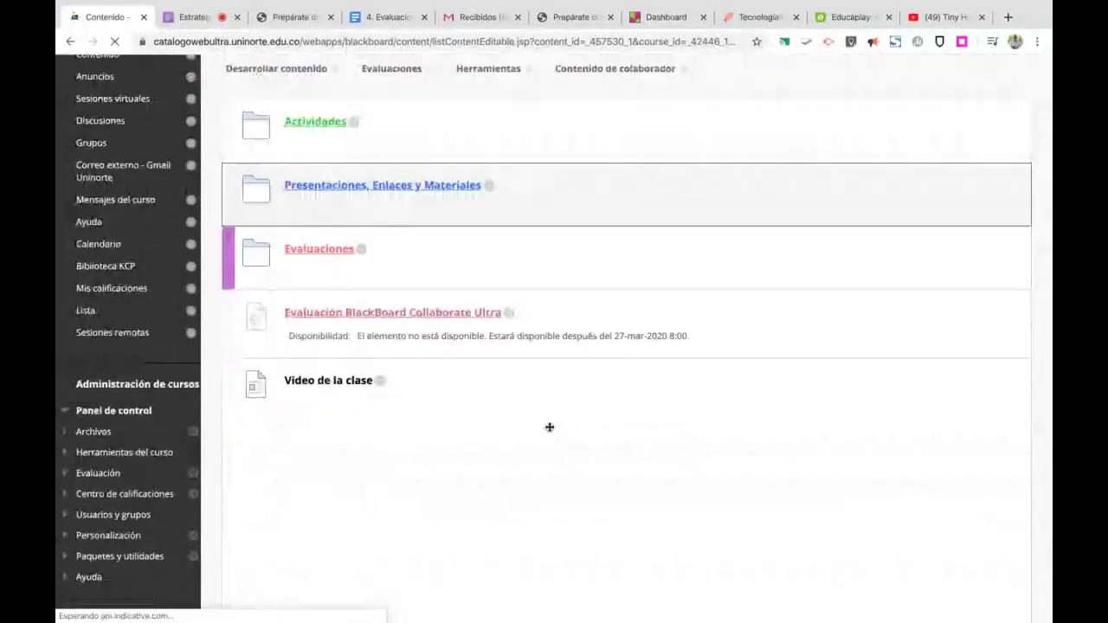
scroll(548, 427, down, 3)
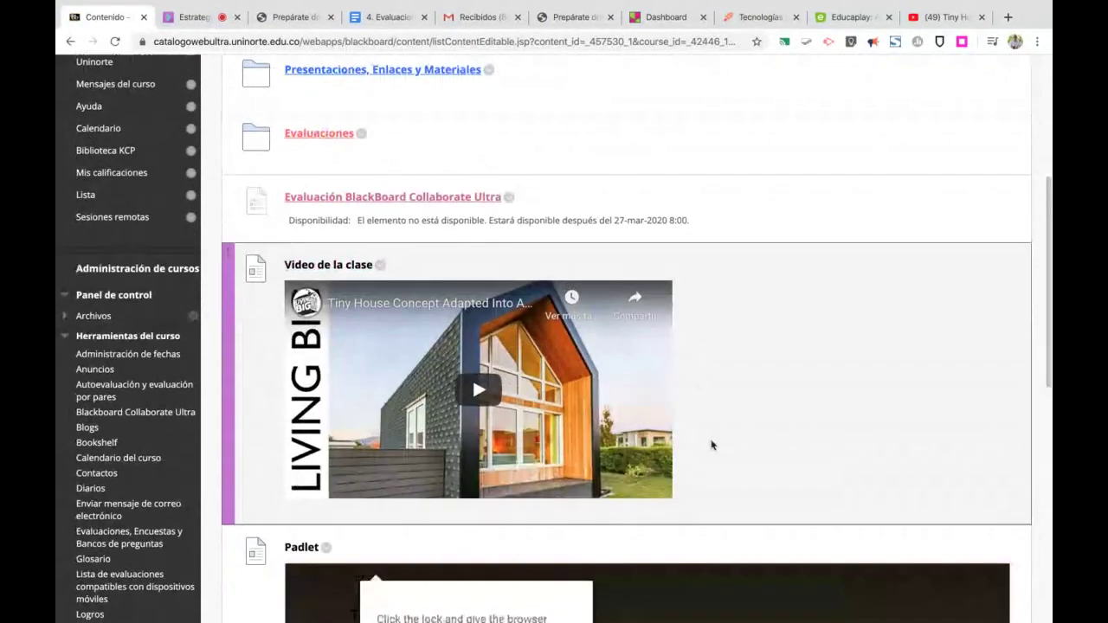
scroll(711, 445, down, 6)
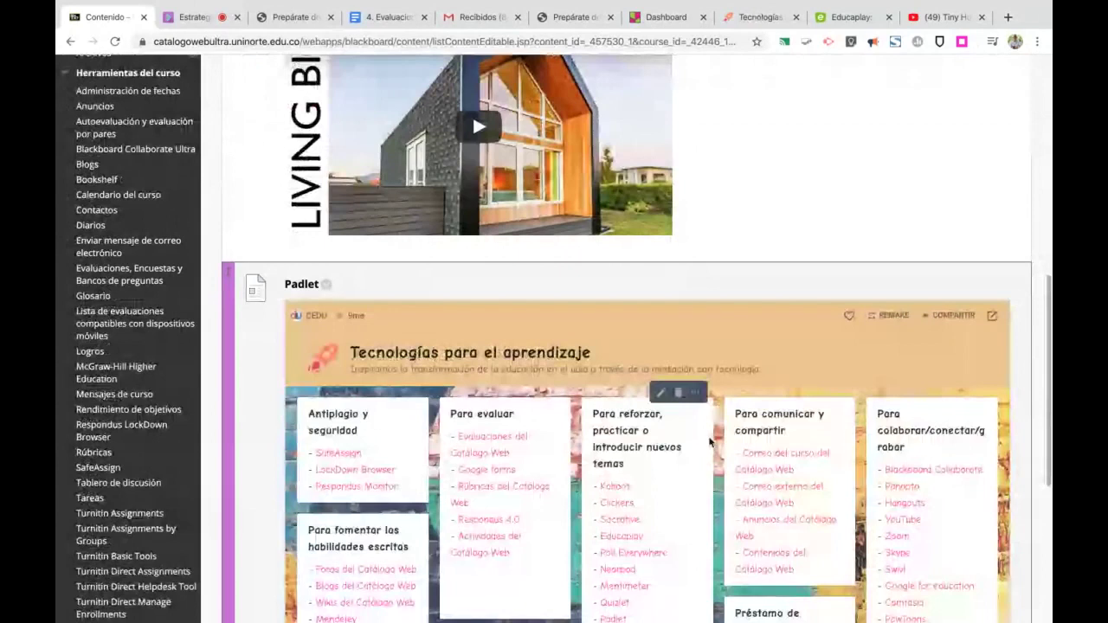
scroll(710, 442, down, 3)
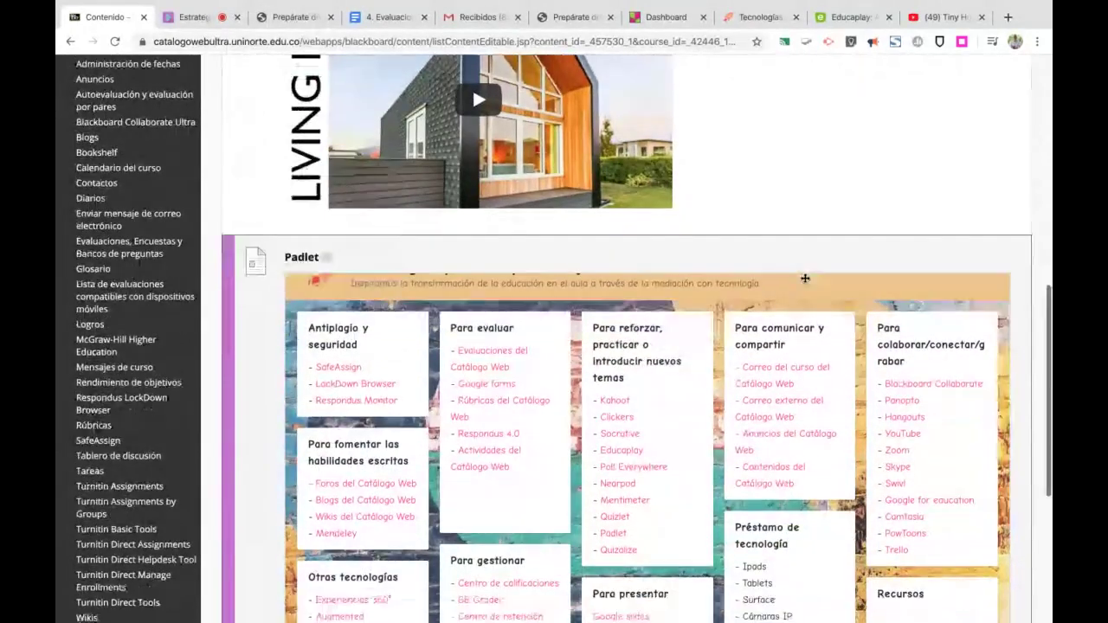
scroll(805, 278, down, 5)
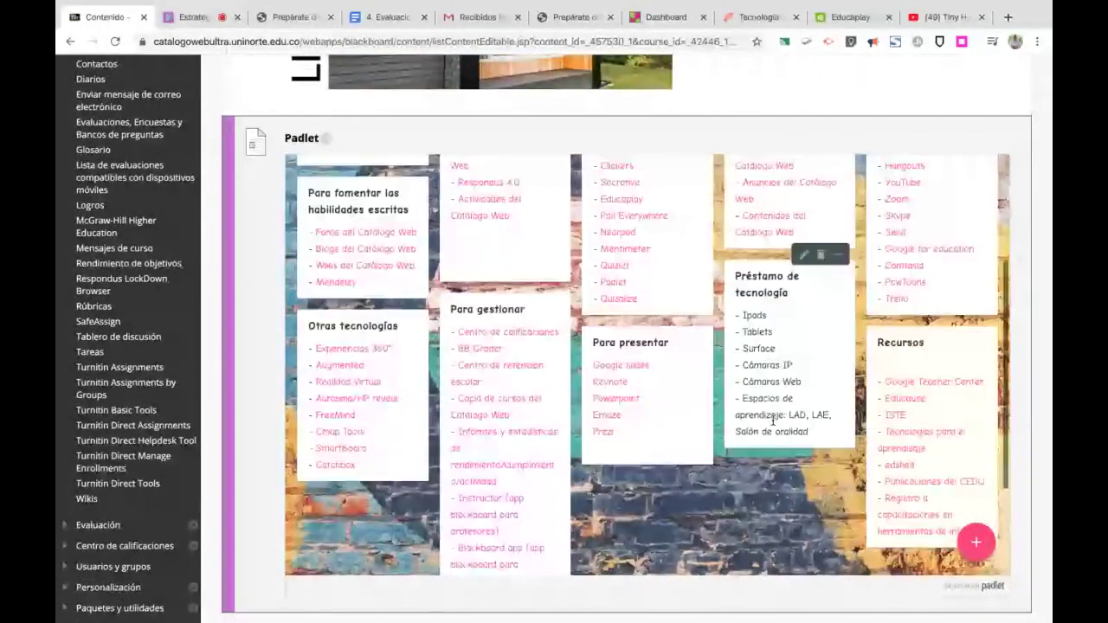
scroll(773, 422, down, 3)
scroll(773, 421, up, 8)
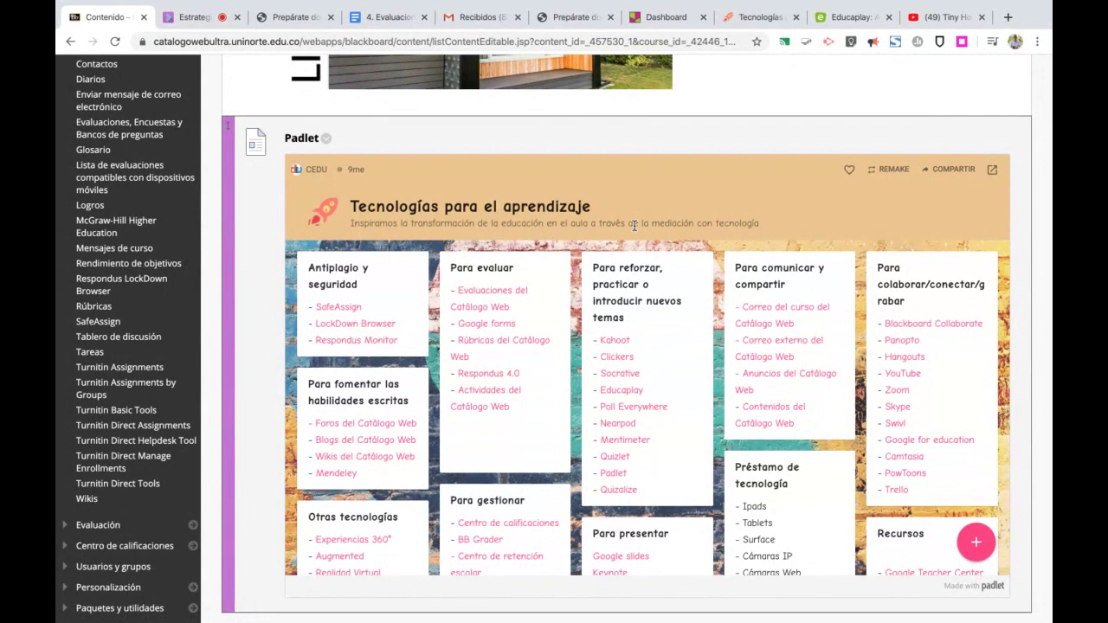
scroll(651, 249, up, 3)
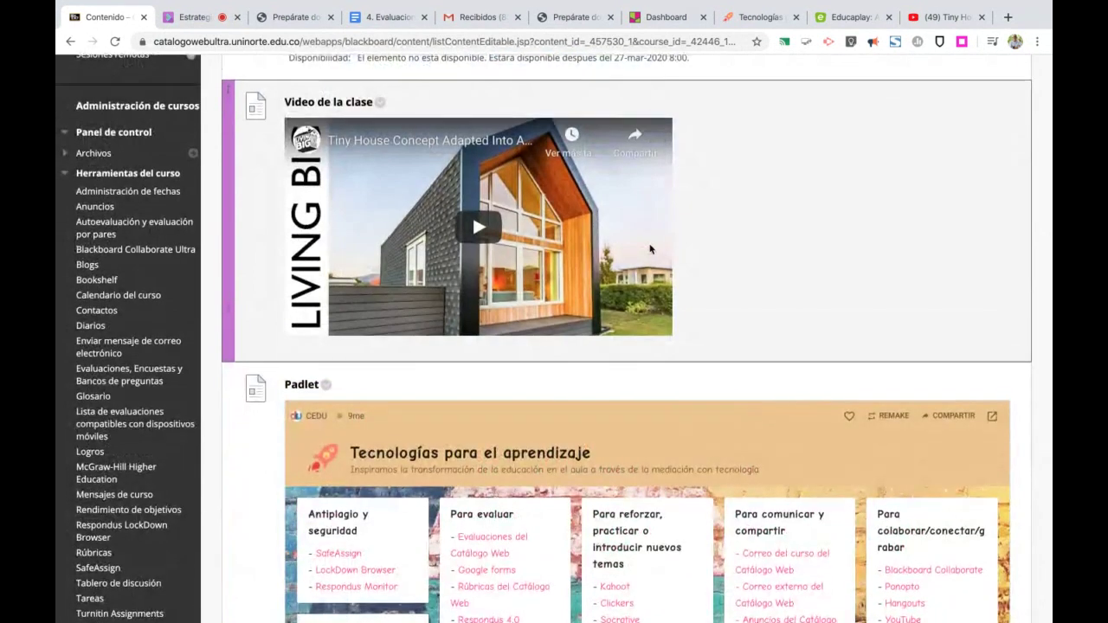
scroll(650, 249, up, 1)
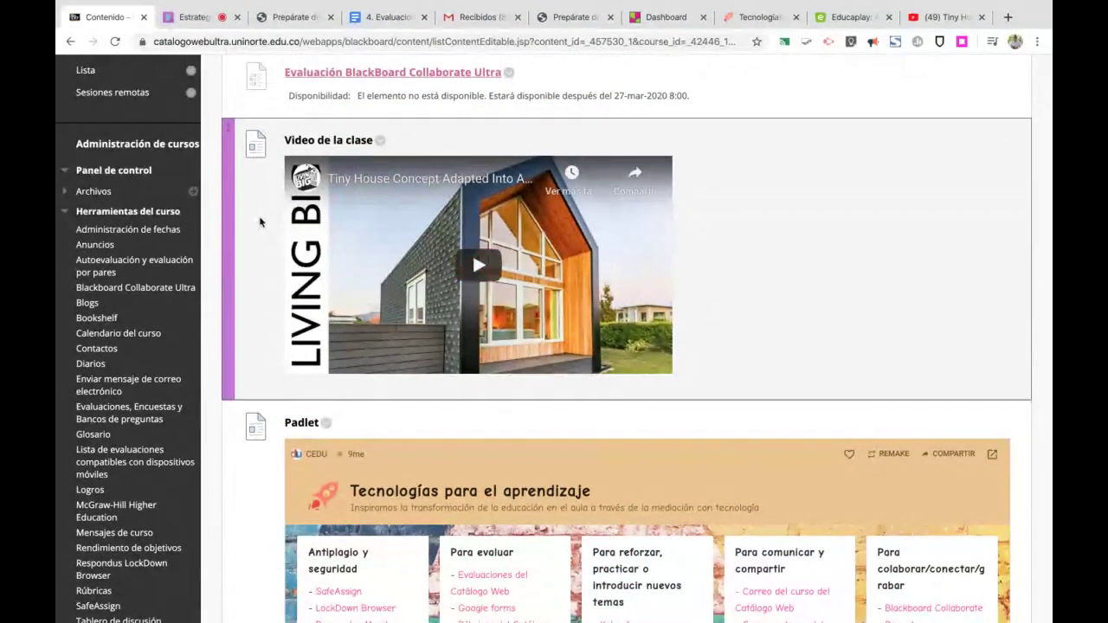
scroll(260, 221, up, 1)
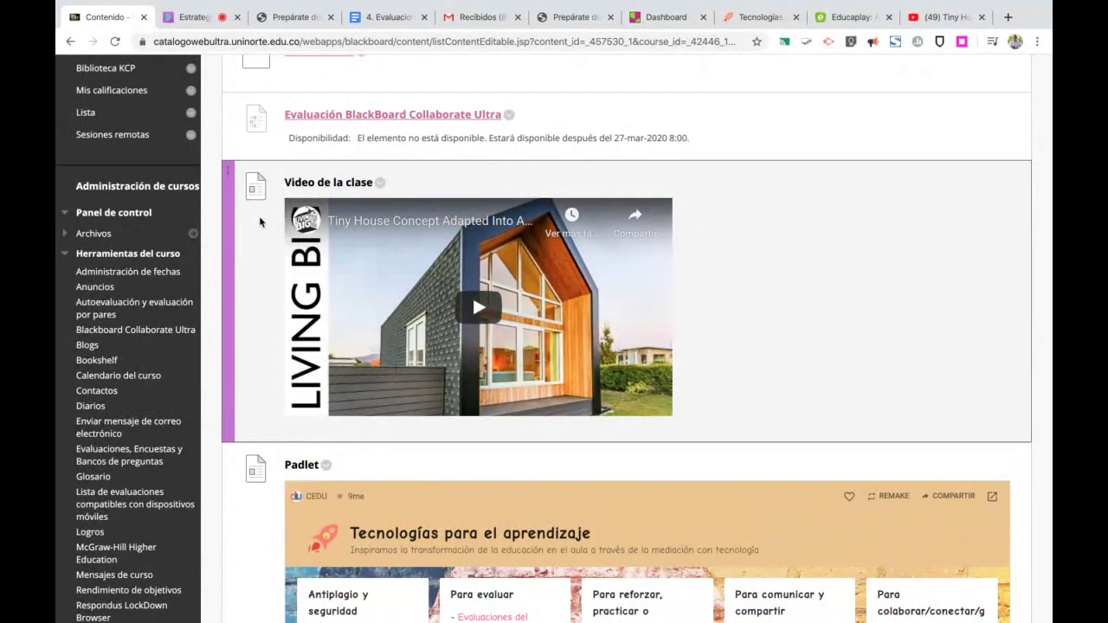
scroll(260, 215, up, 1)
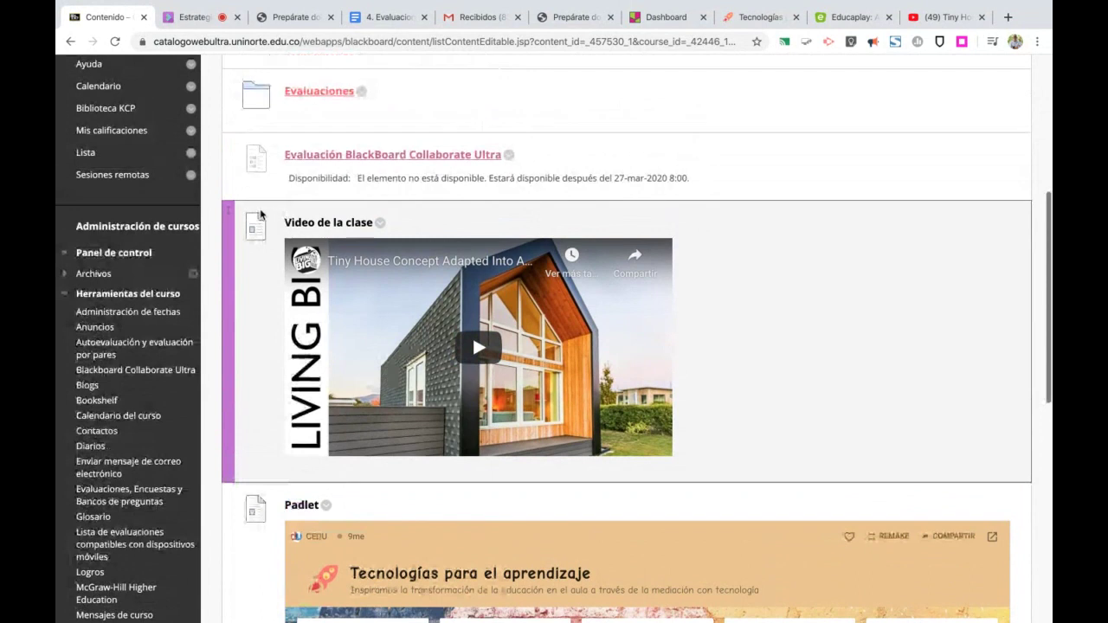
- Switch to the Collaborate session to read the latest chat messages, and return to the embedded Padlet board in Blackboard
click(192, 17)
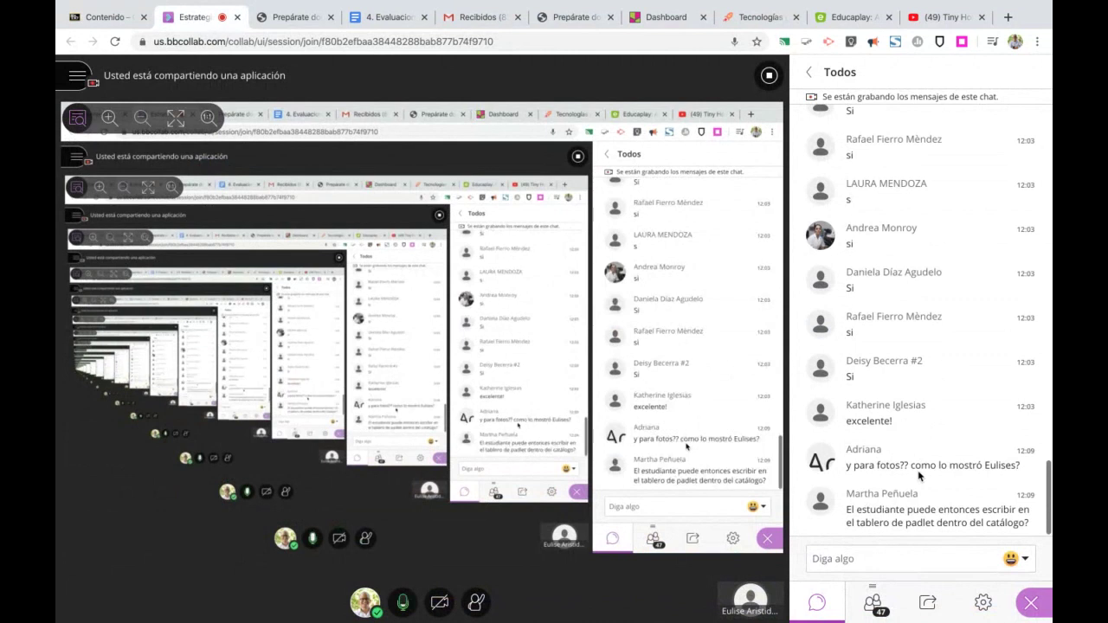
click(109, 17)
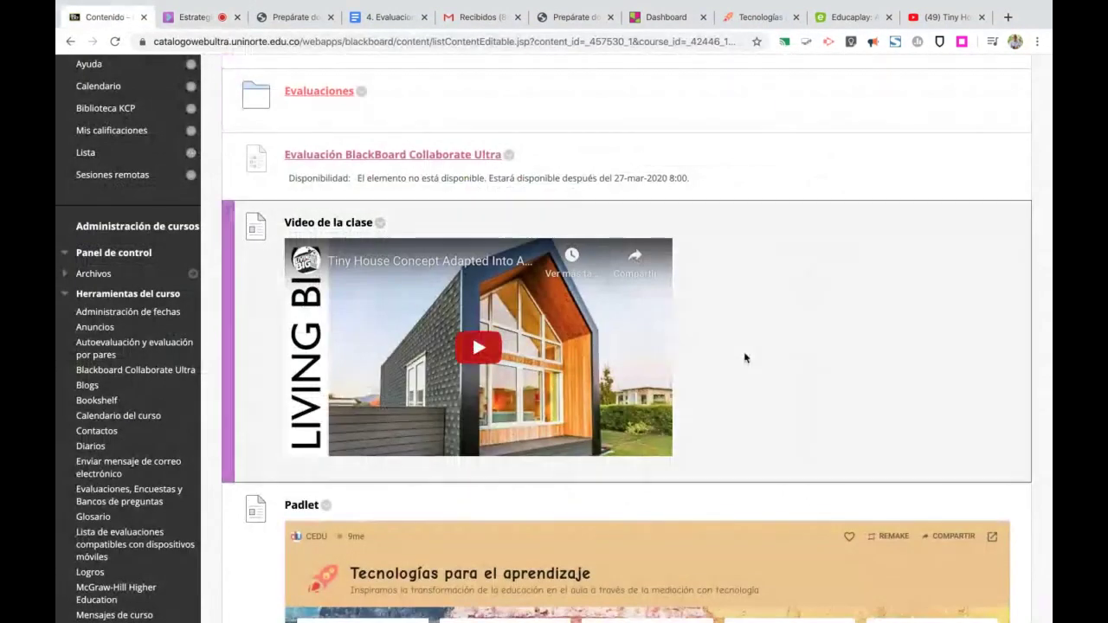
scroll(744, 356, down, 5)
scroll(745, 357, down, 3)
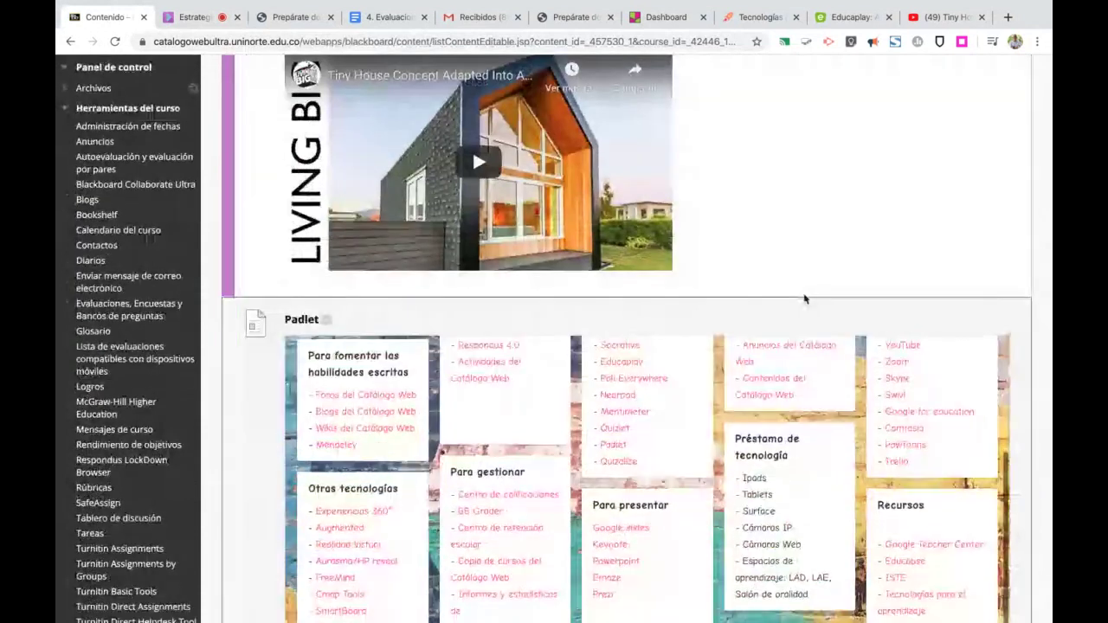
- Start a new Elemento in the Contenido area and name it "Fotografía"
scroll(804, 299, up, 5)
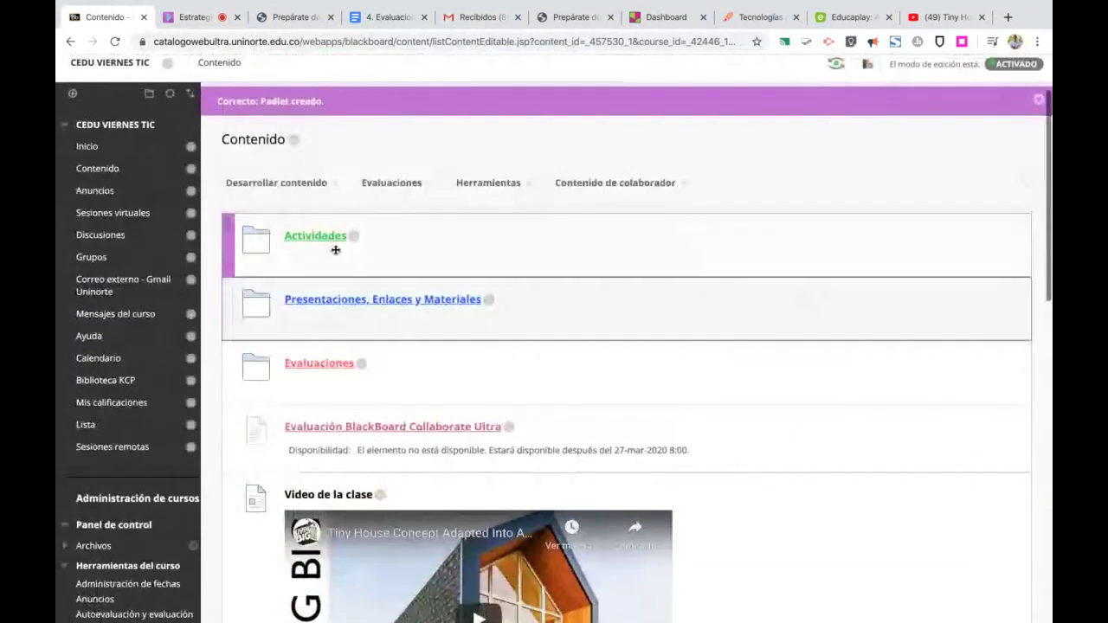
click(314, 183)
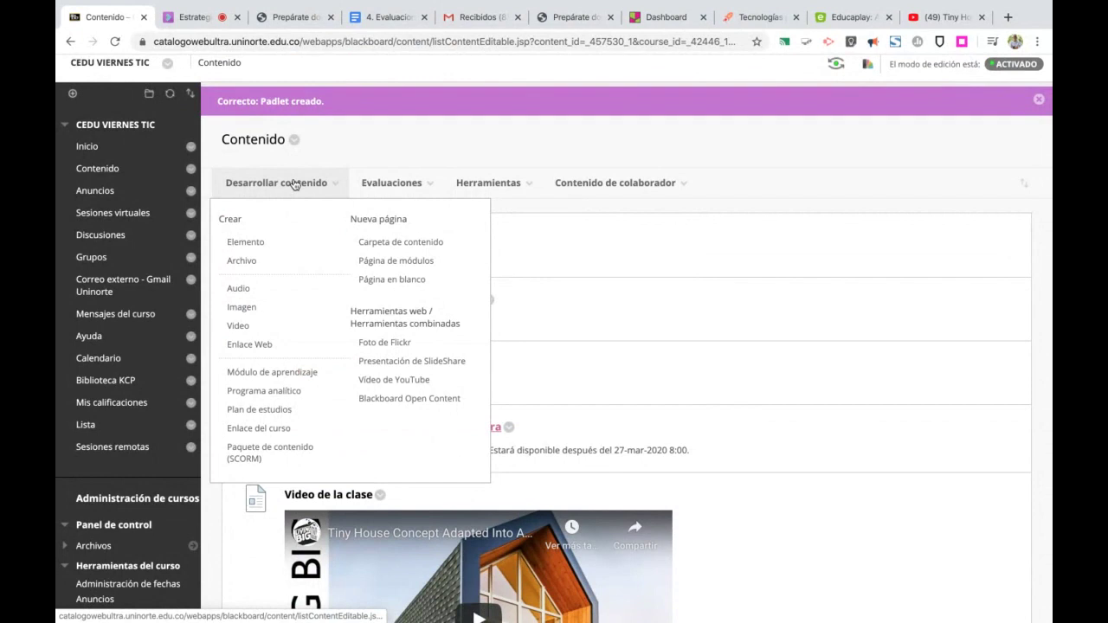
click(258, 243)
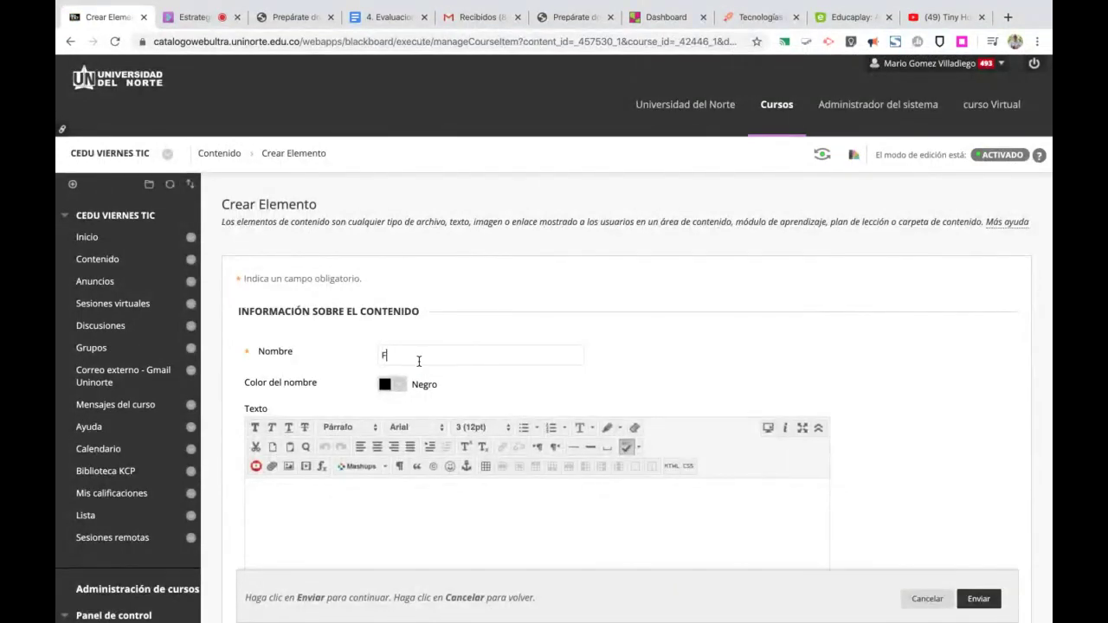
text(Fotografía)
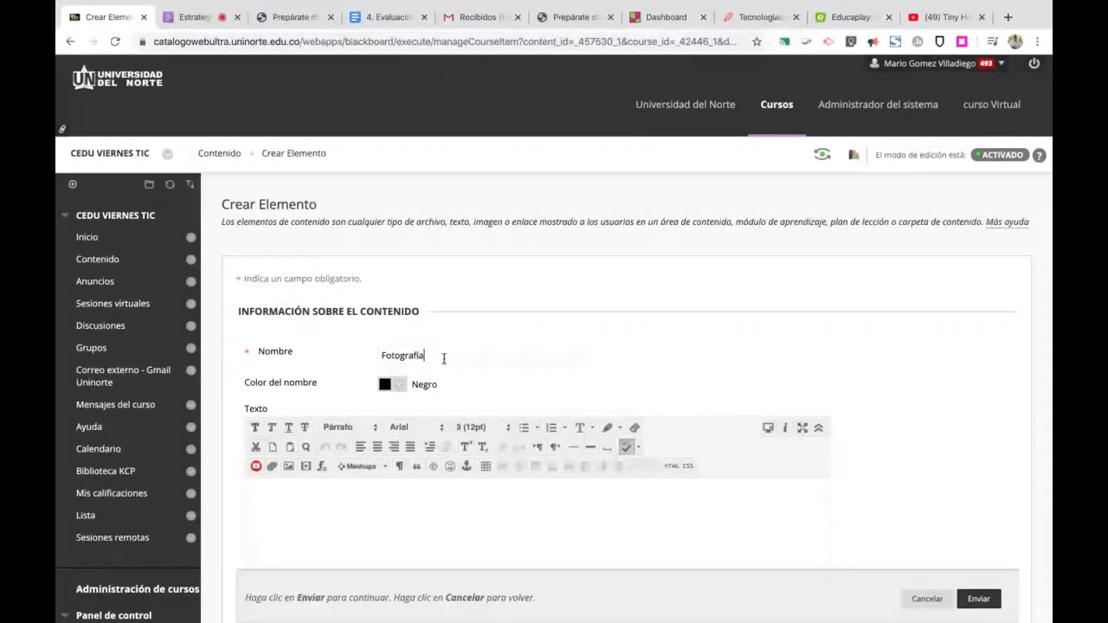
- Start inserting an image in the item's text and choose the file "imagen" from the computer's Escritorio folder
scroll(603, 345, down, 3)
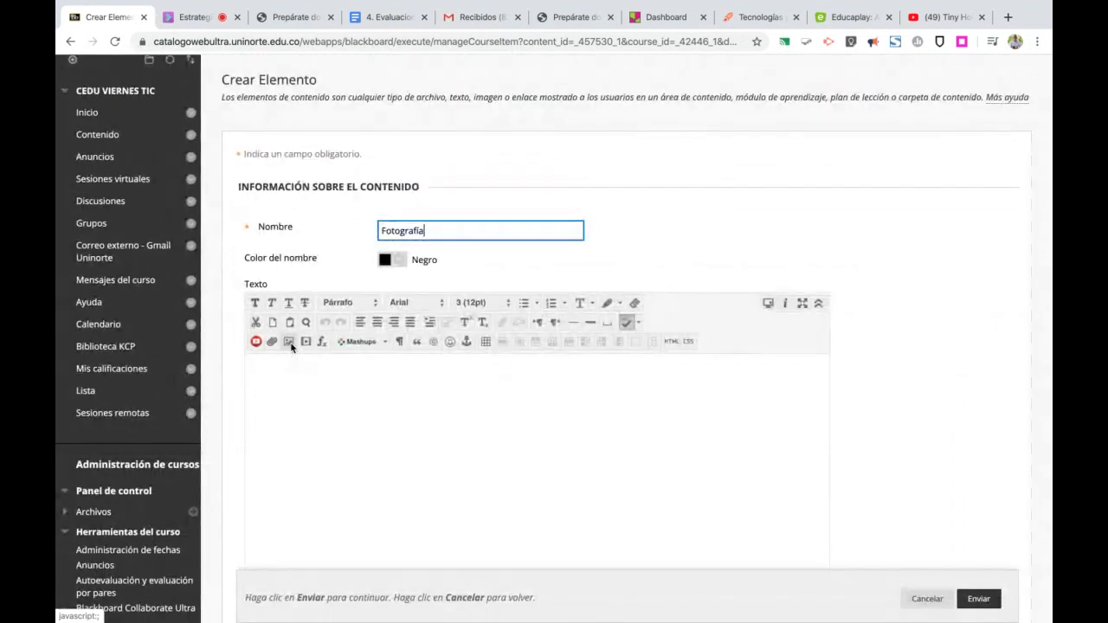
click(289, 343)
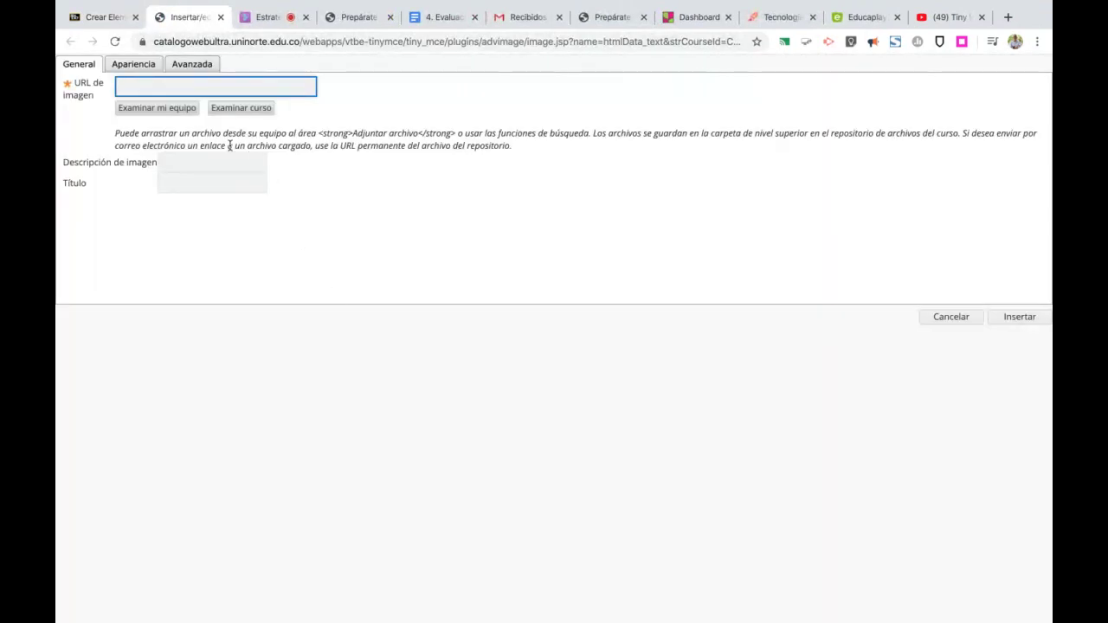
click(175, 110)
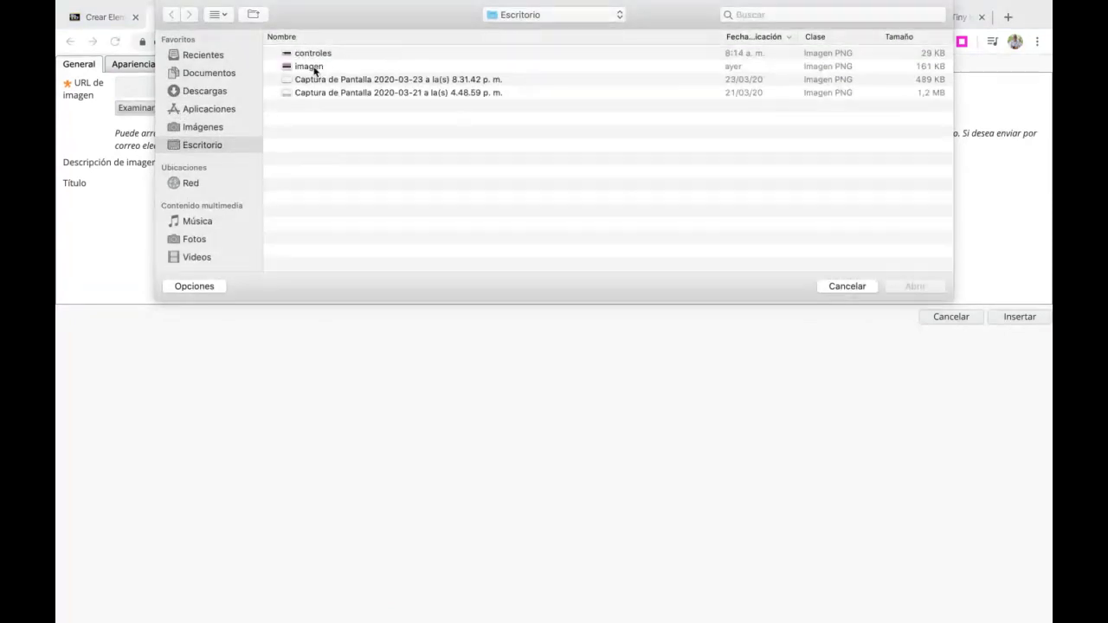
click(315, 70)
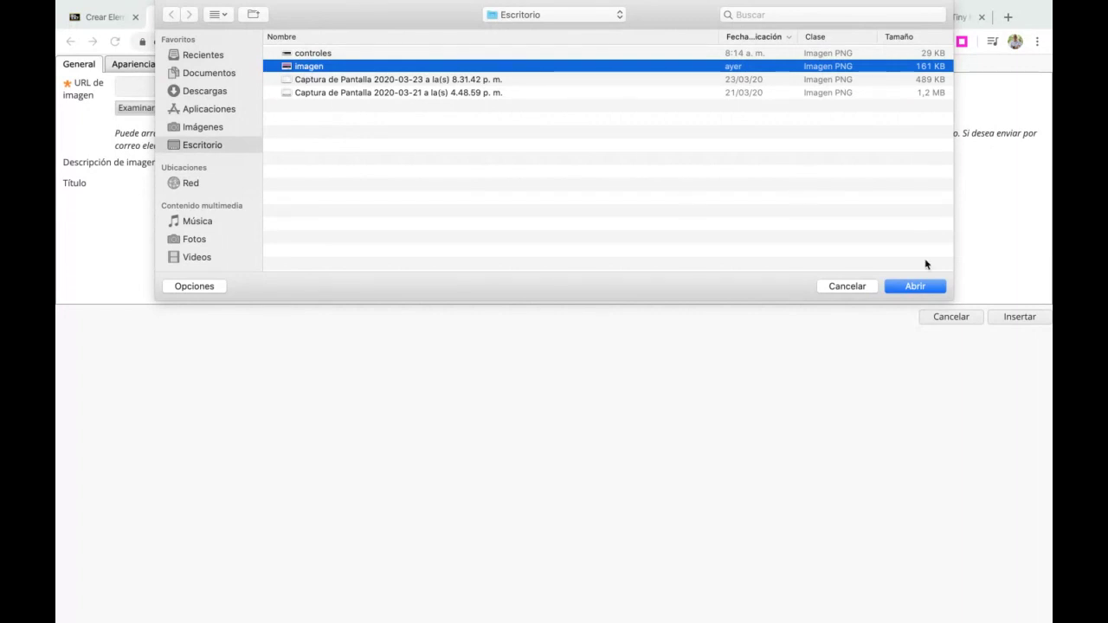
click(916, 286)
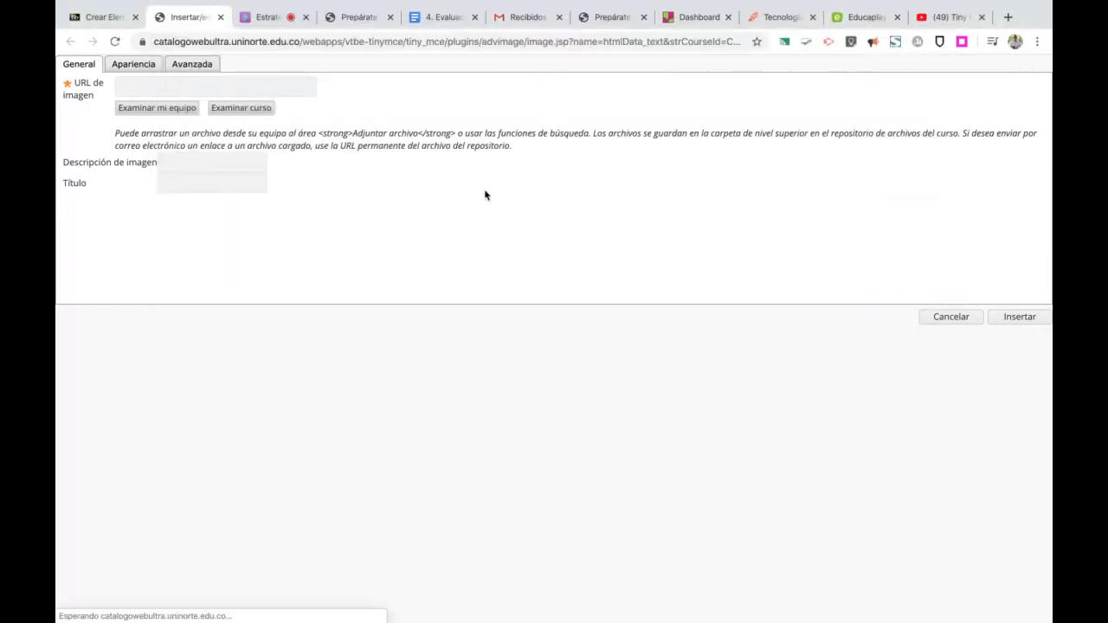
scroll(297, 258, down, 2)
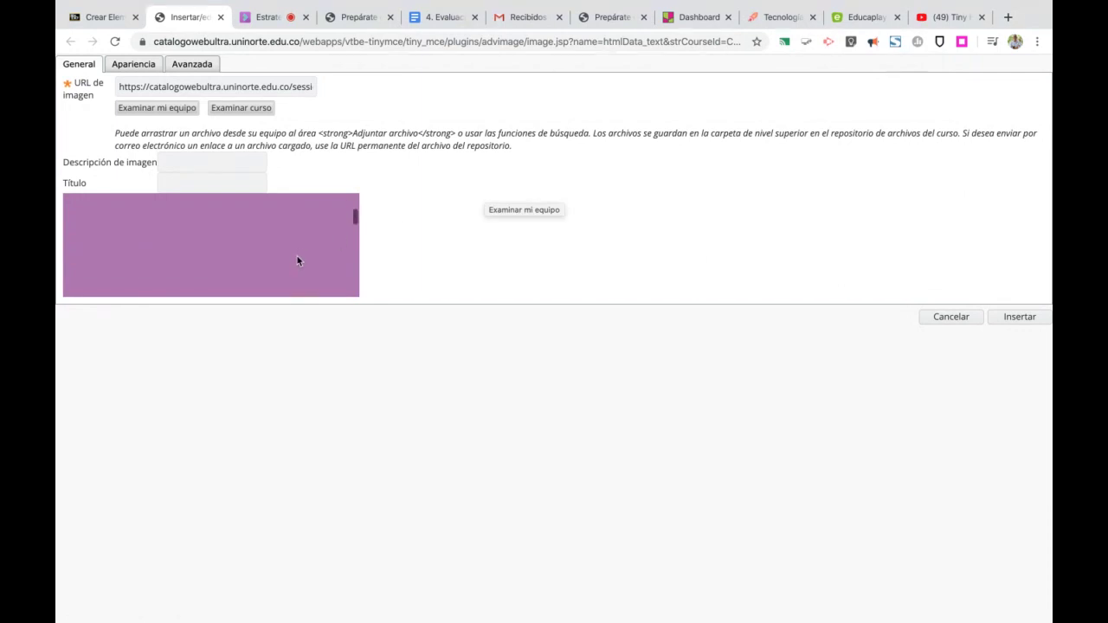
- Set the image's width to 500 px with proportions kept, and insert it without a description
click(136, 69)
double_click(177, 110)
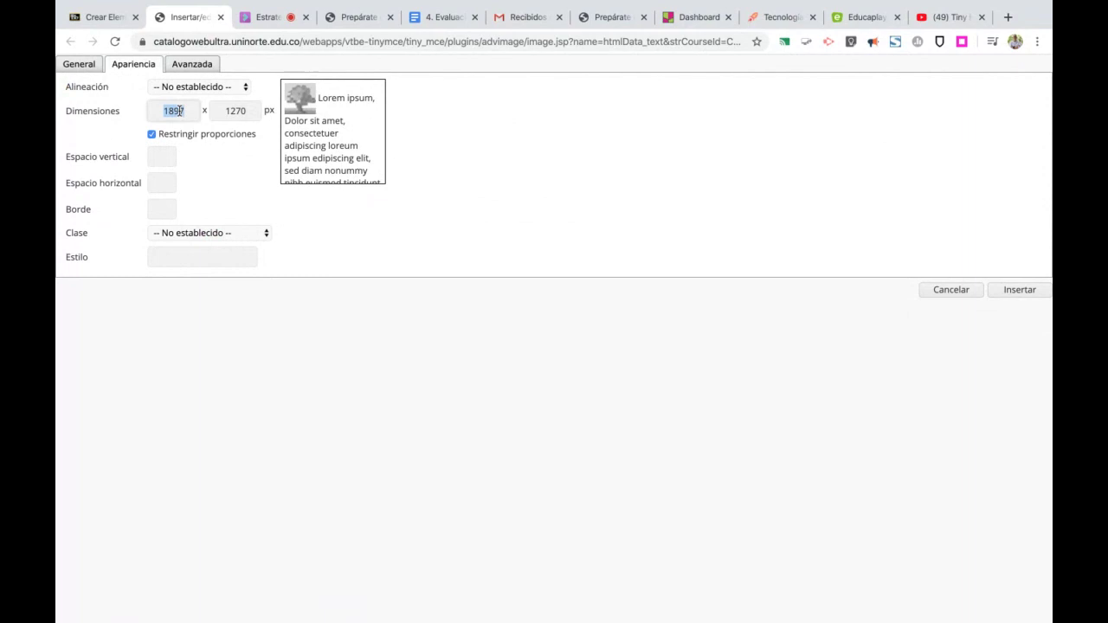
text(500)
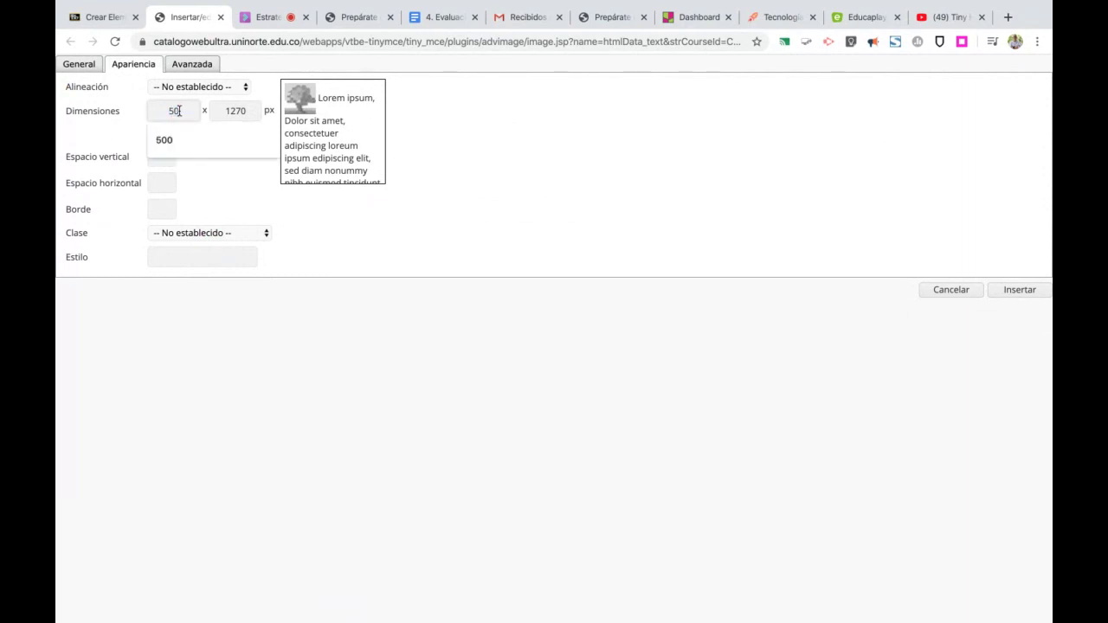
click(247, 165)
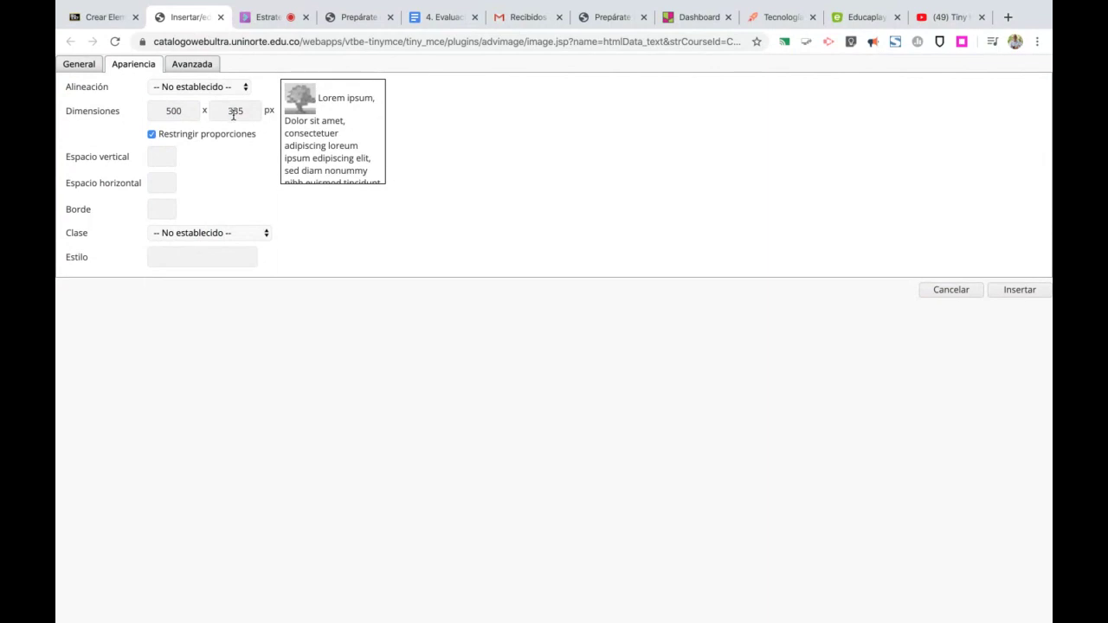
click(1010, 293)
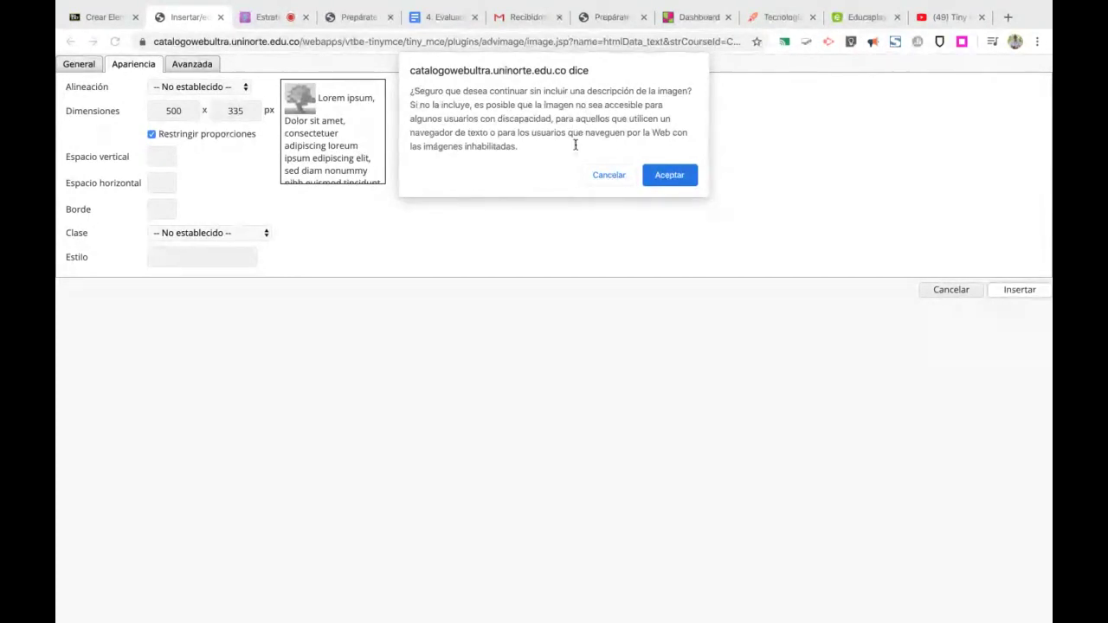
click(675, 176)
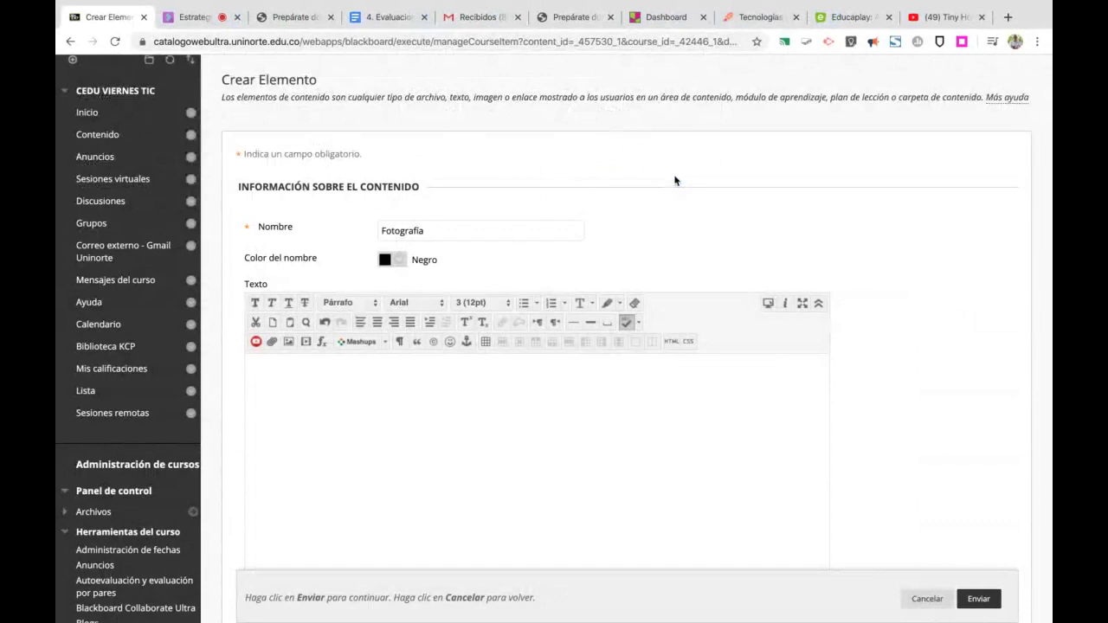
- Check the inserted image in the text editor and submit the "Fotografía" item
scroll(754, 364, down, 4)
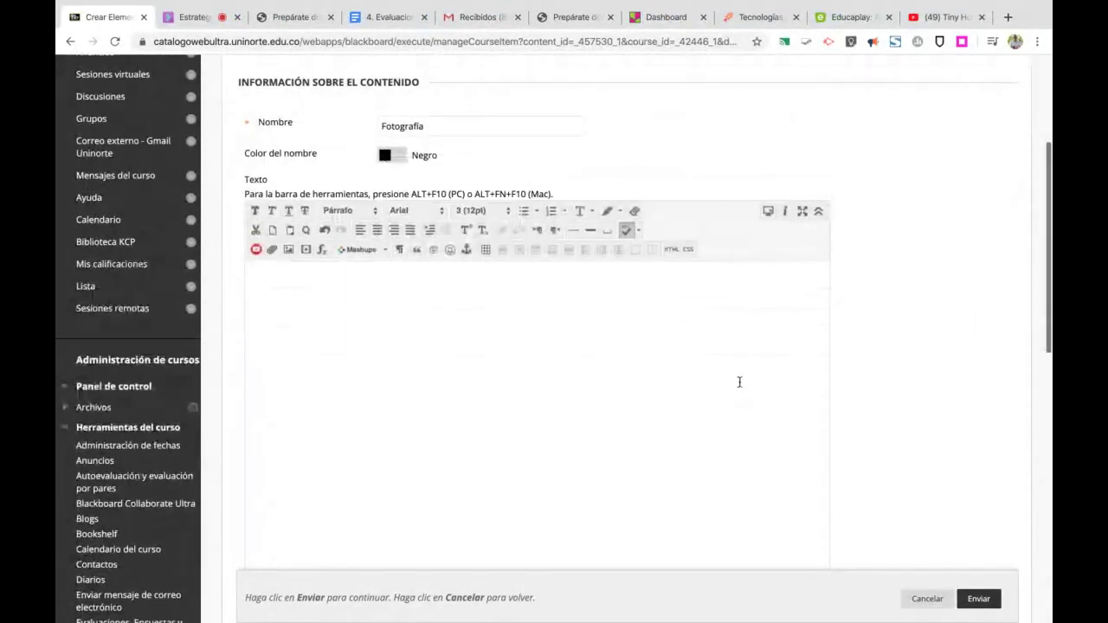
scroll(739, 382, down, 3)
scroll(738, 384, up, 7)
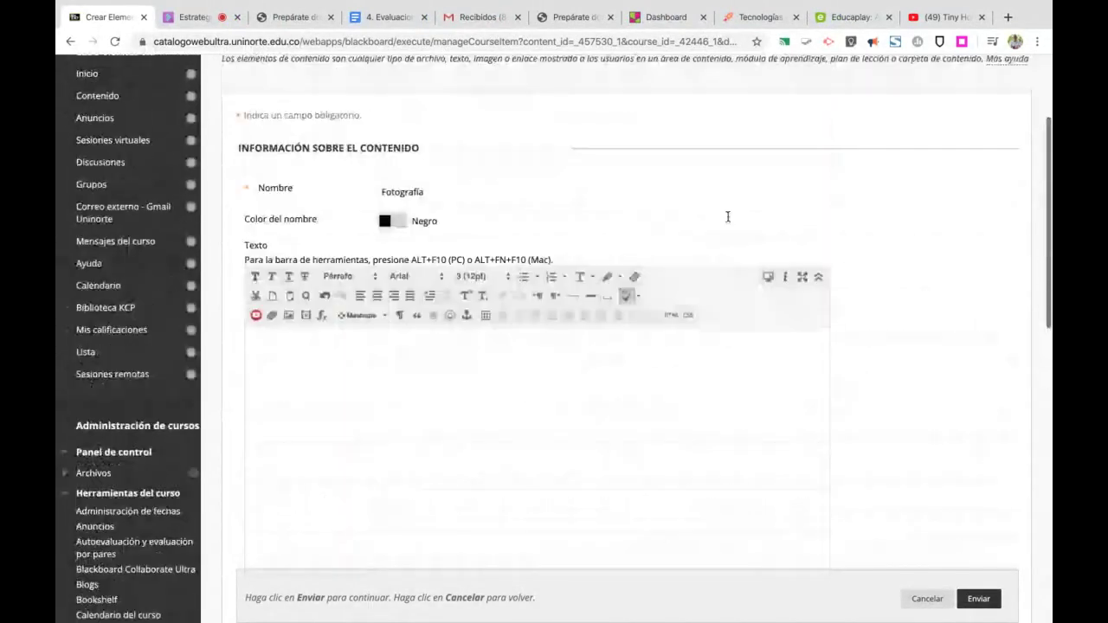
scroll(729, 220, down, 5)
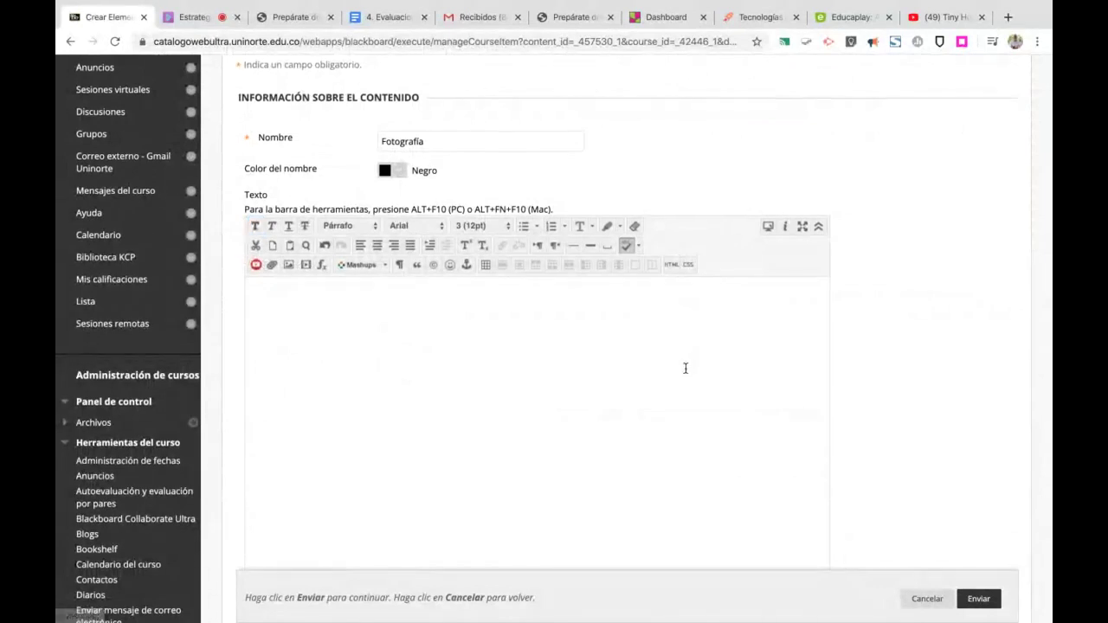
scroll(685, 369, down, 5)
scroll(685, 369, down, 6)
scroll(685, 372, up, 8)
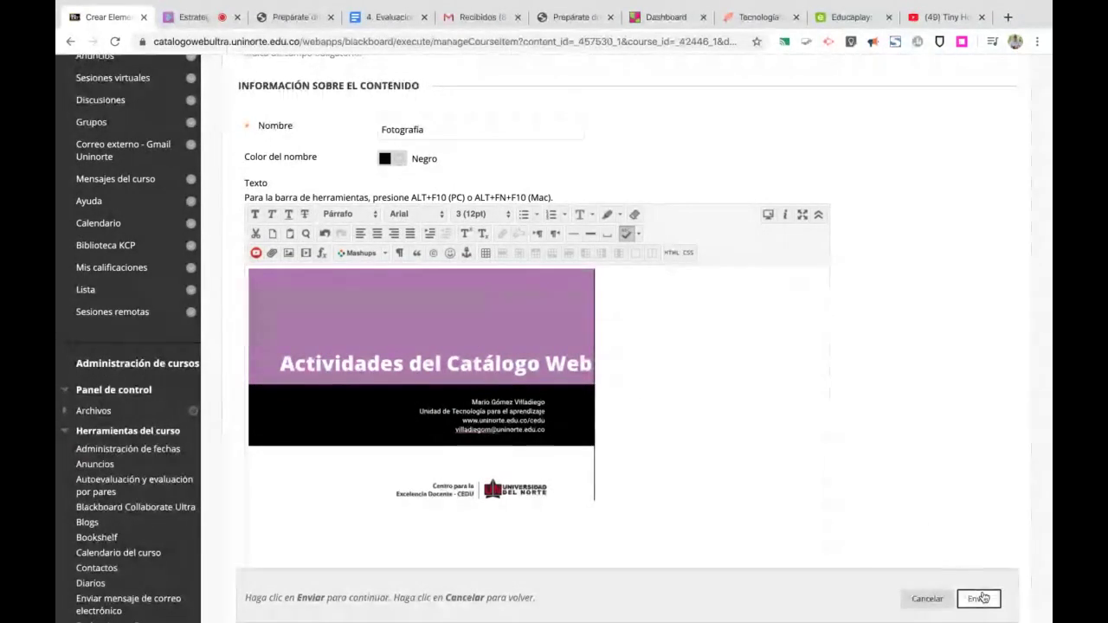
click(980, 598)
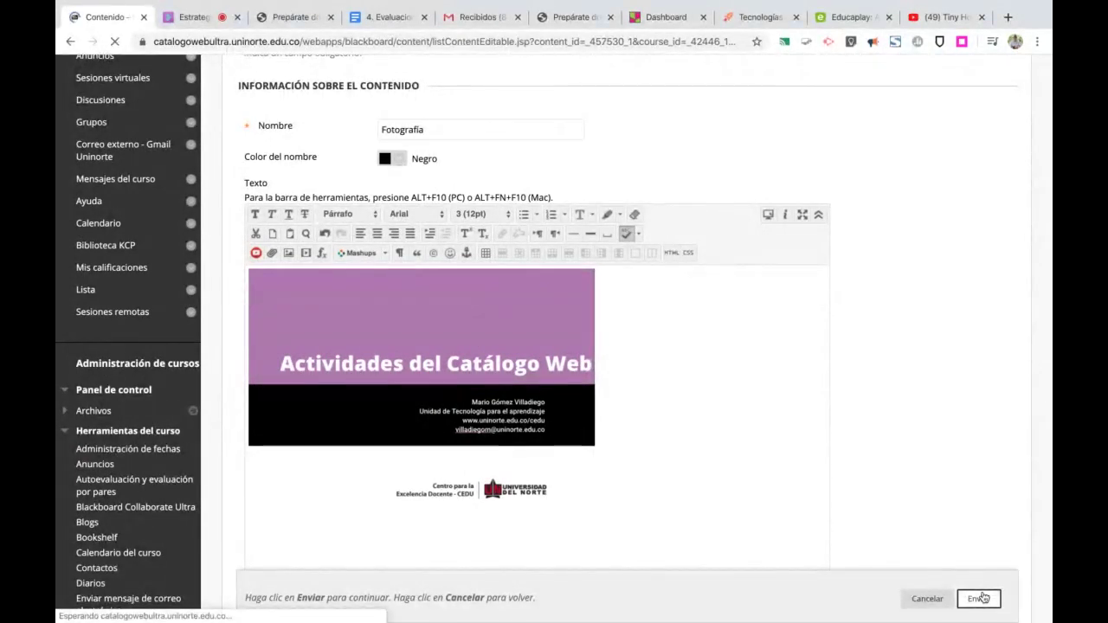
- Review the Fotografía item on the Contenido page, and read the participants' recent questions in the Collaborate session chat
scroll(653, 402, down, 7)
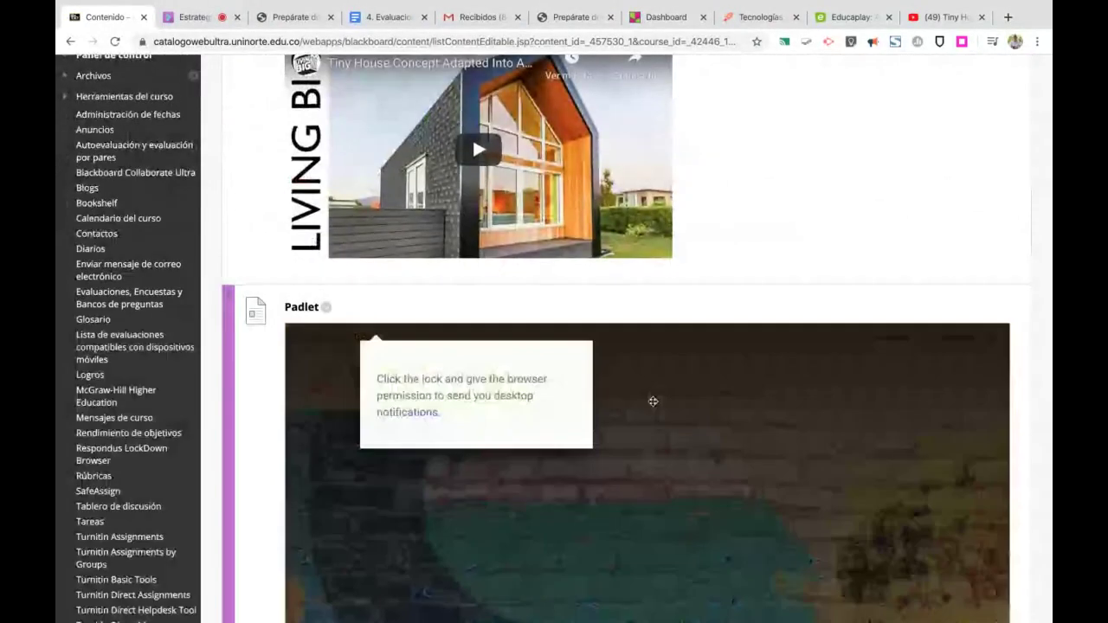
scroll(652, 402, down, 5)
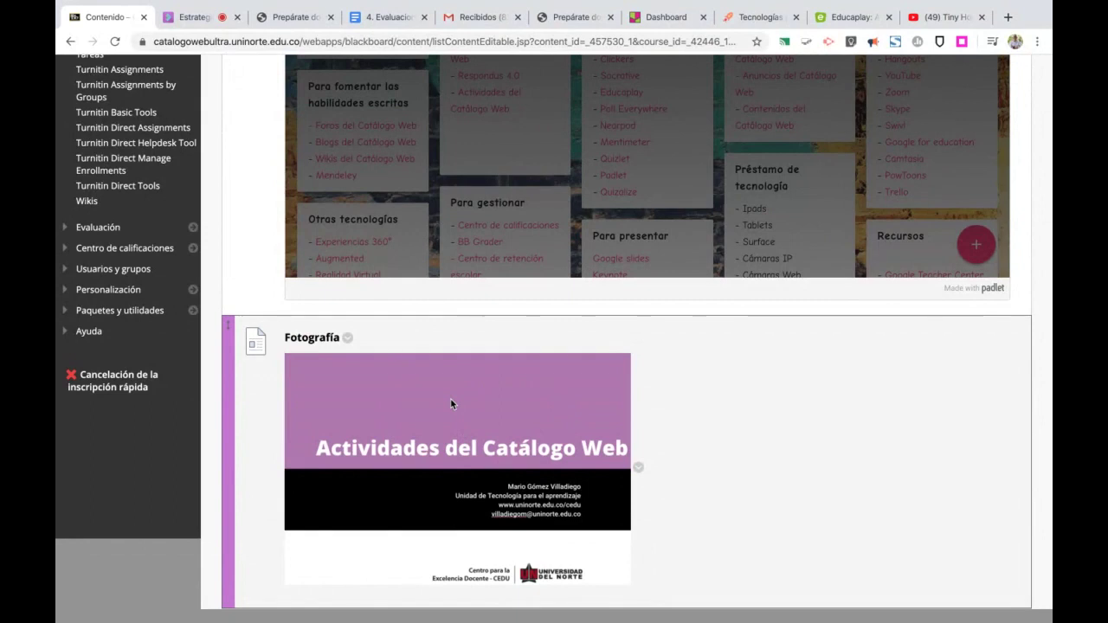
click(183, 24)
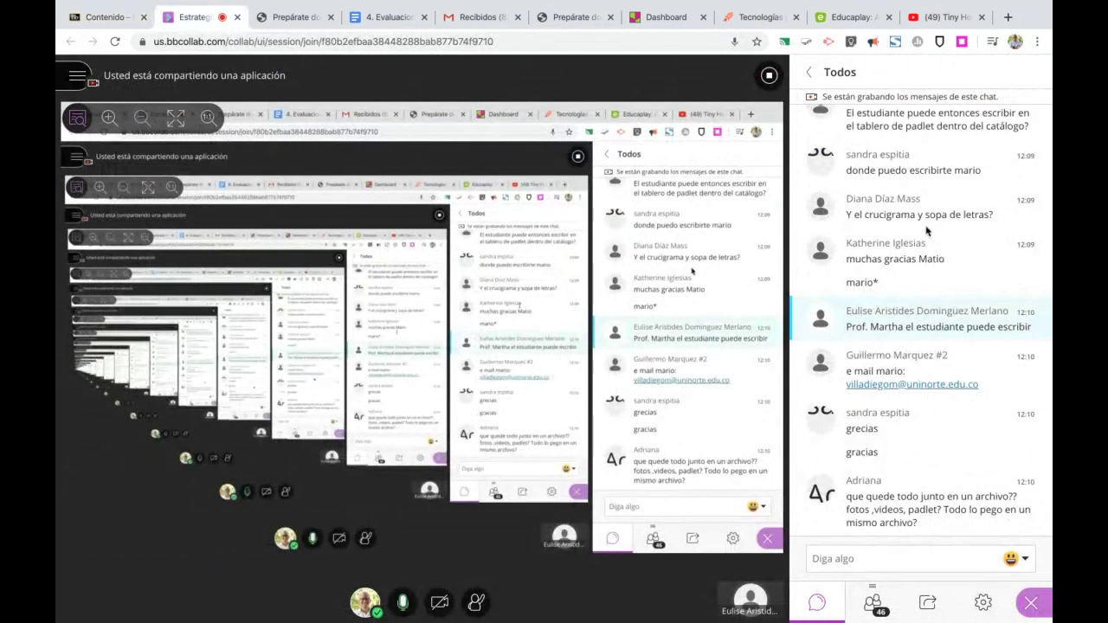
scroll(928, 227, up, 3)
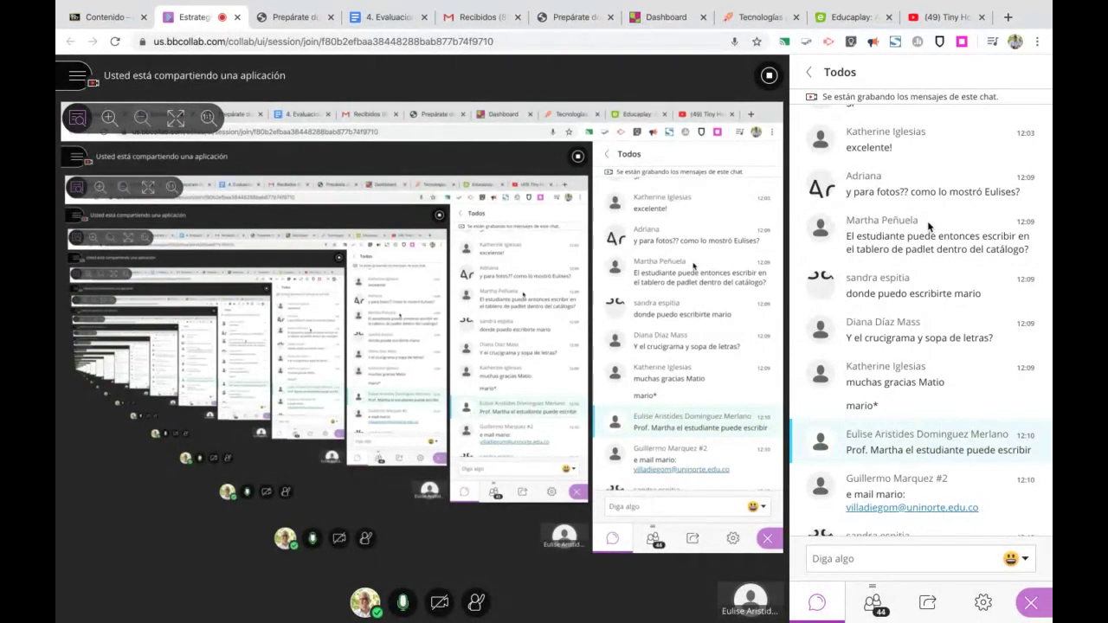
scroll(952, 384, down, 2)
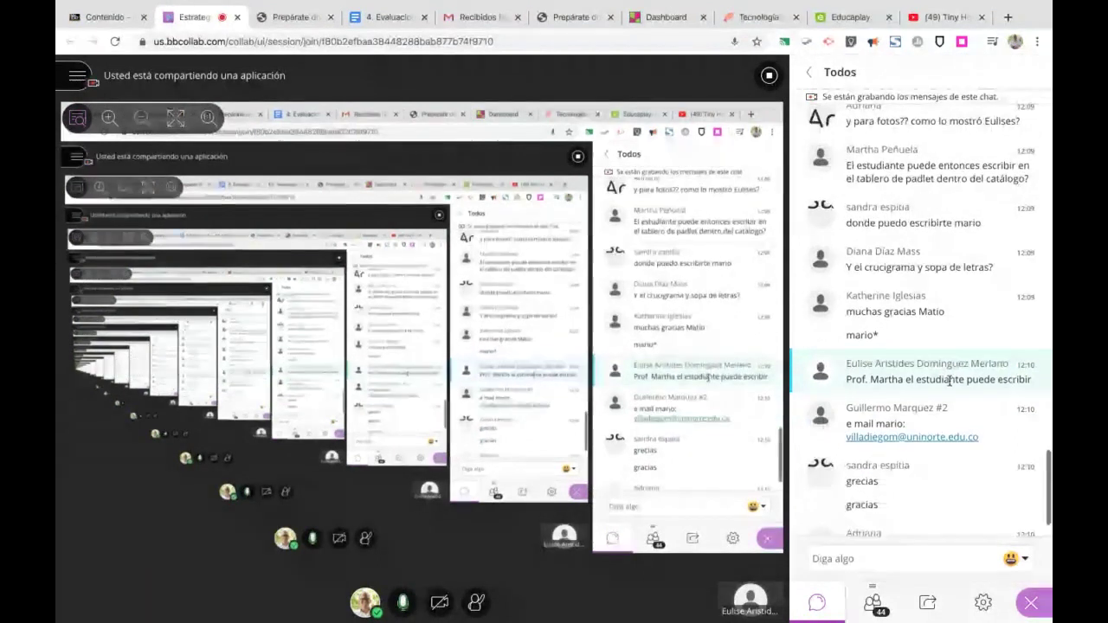
scroll(949, 385, down, 1)
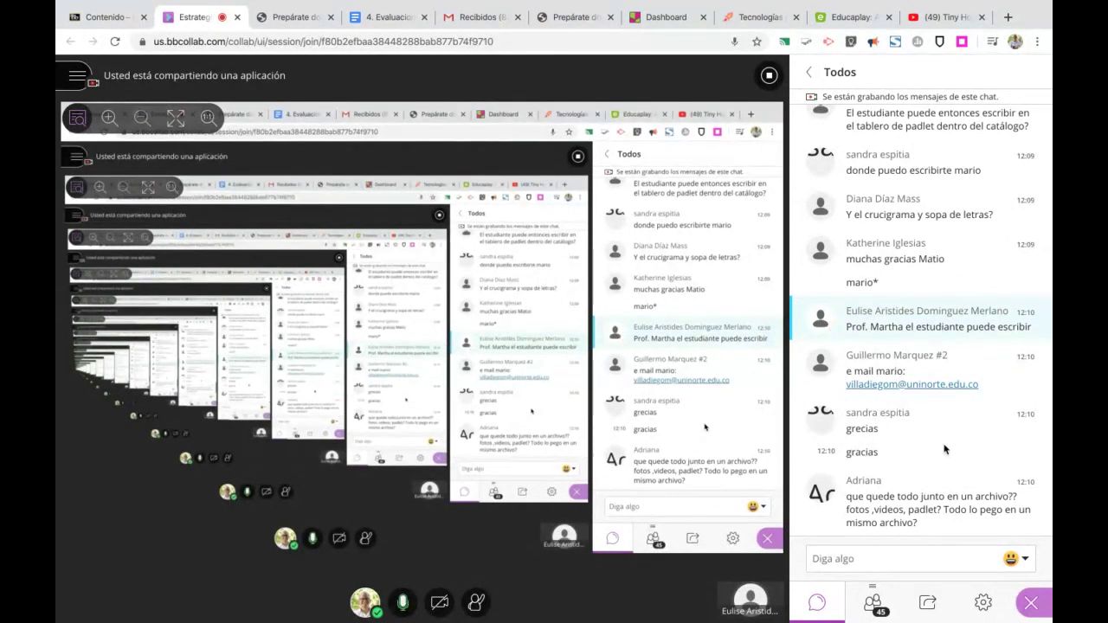
- Return to the Blackboard Contenido page and reorder the Fotografía item to sit directly above Video de la clase
click(103, 16)
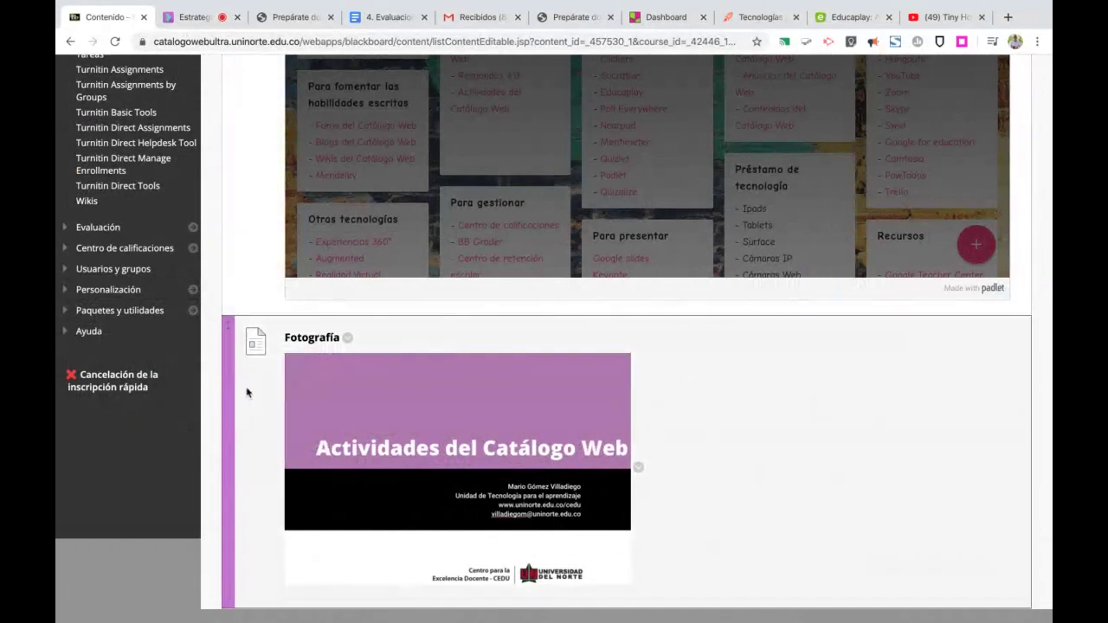
drag(234, 395, 260, 610)
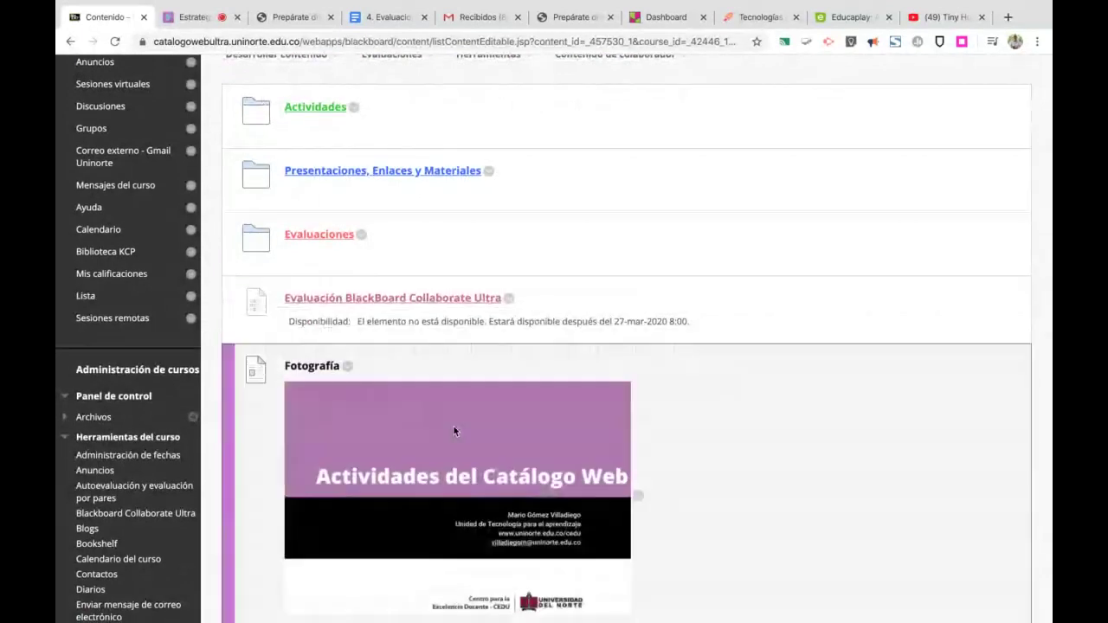
scroll(453, 426, down, 3)
scroll(454, 431, down, 1)
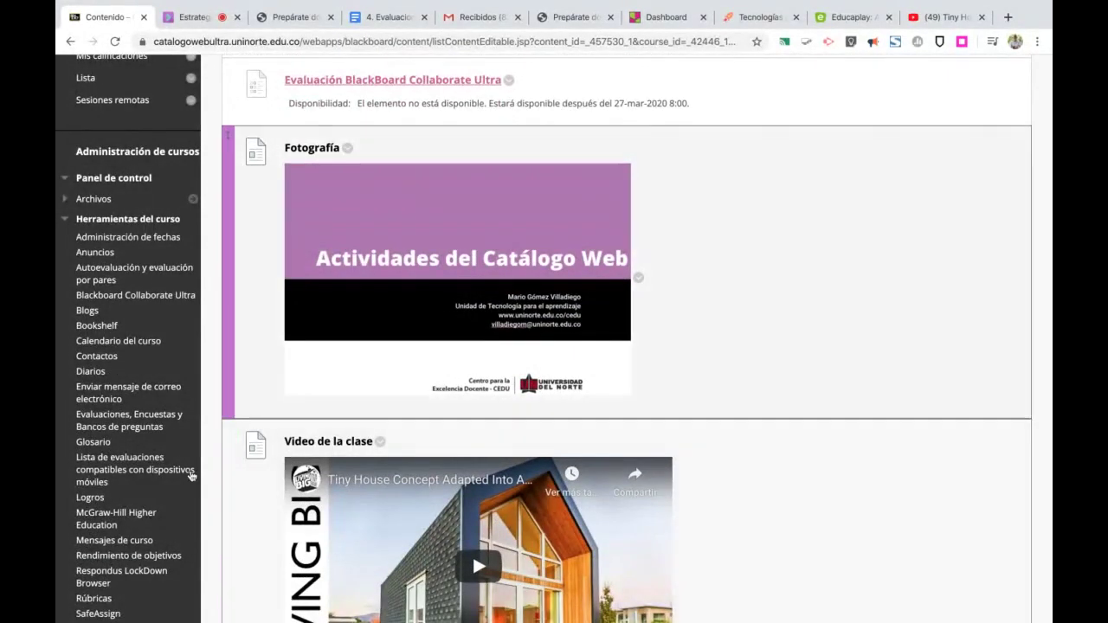
- Review the order of the Fotografía, Video de la clase and Padlet items in the content list
scroll(241, 479, down, 2)
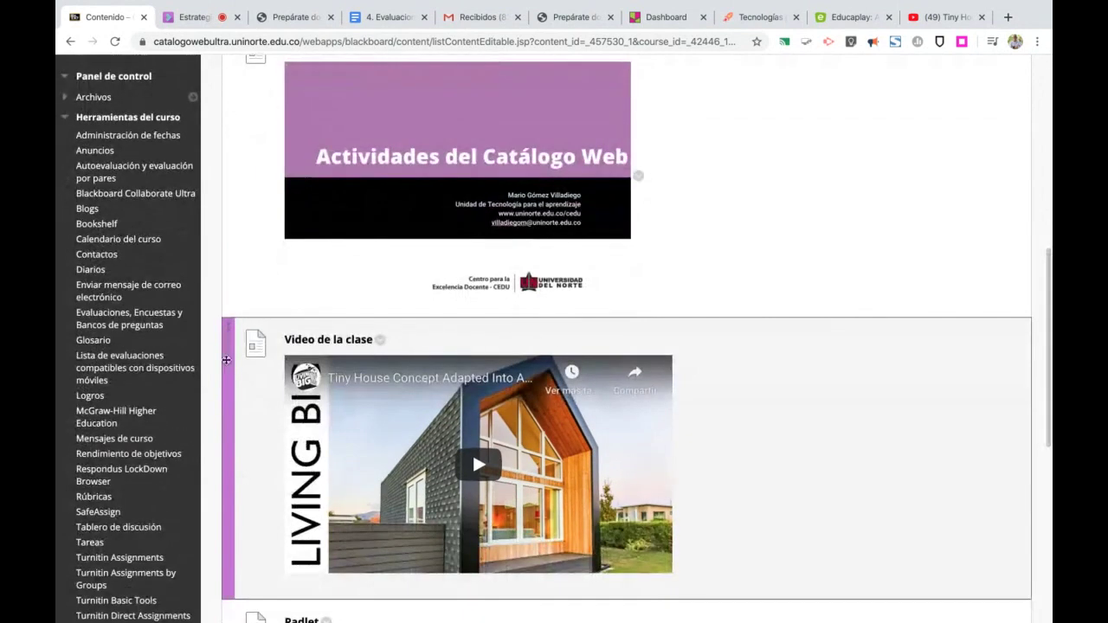
mouse_move(231, 370)
mouse_down()
mouse_move(227, 321)
mouse_move(220, 373)
mouse_move(231, 371)
mouse_move(227, 278)
mouse_move(233, 390)
mouse_up()
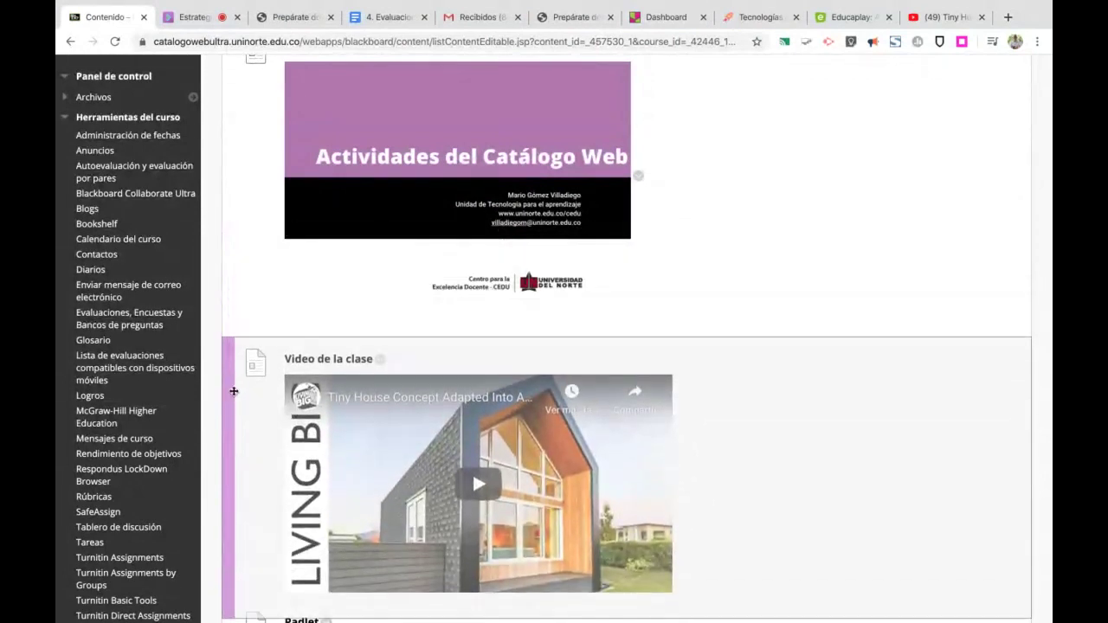
scroll(277, 249, up, 3)
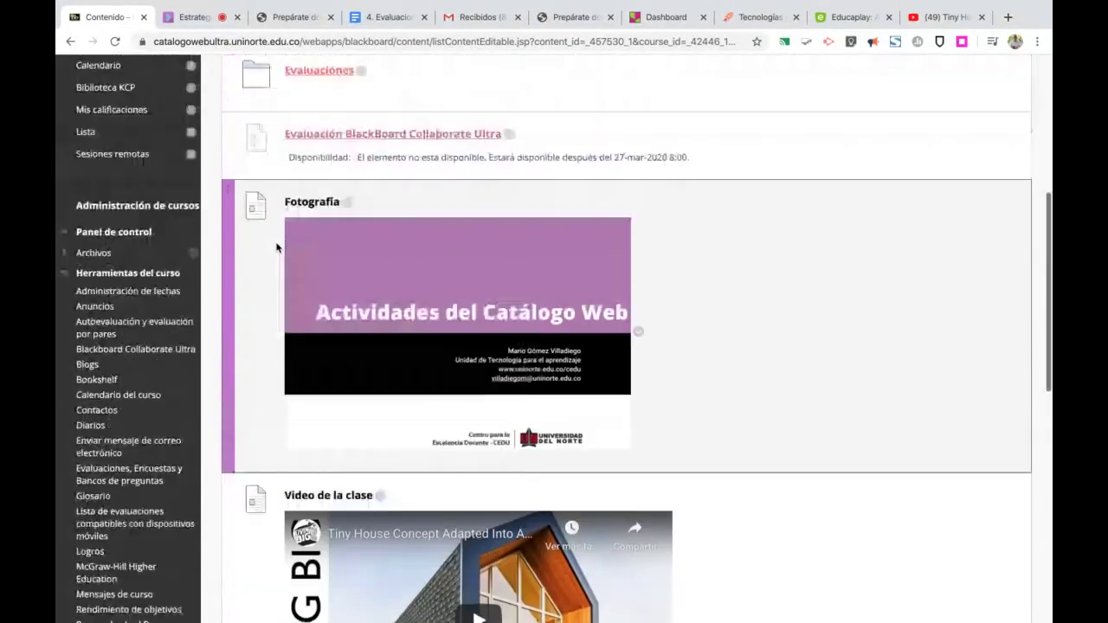
scroll(314, 359, down, 5)
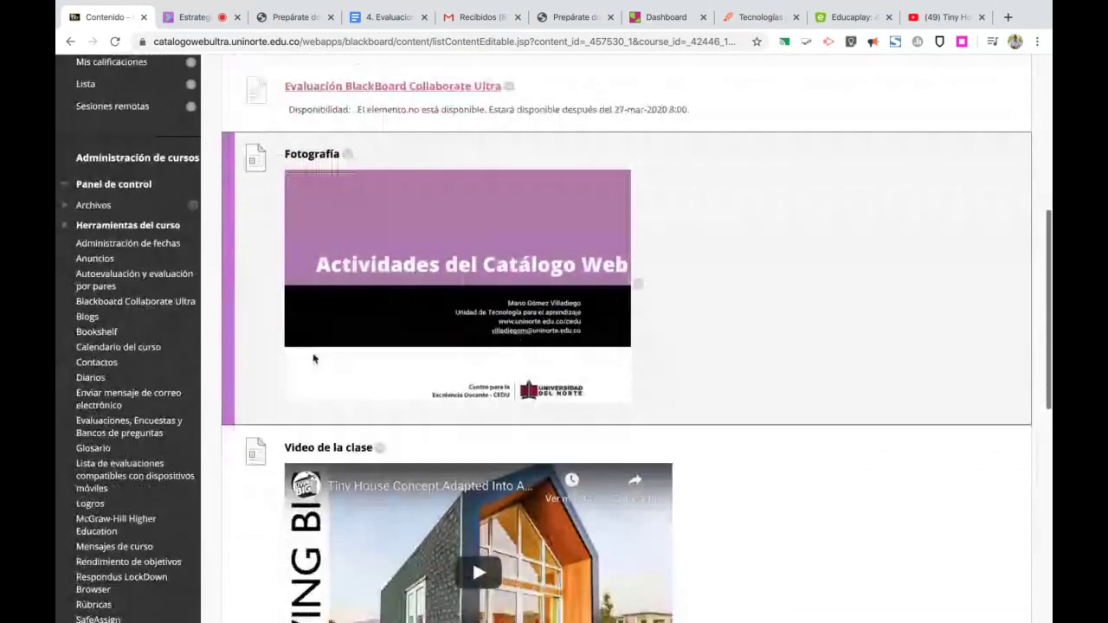
scroll(314, 358, down, 2)
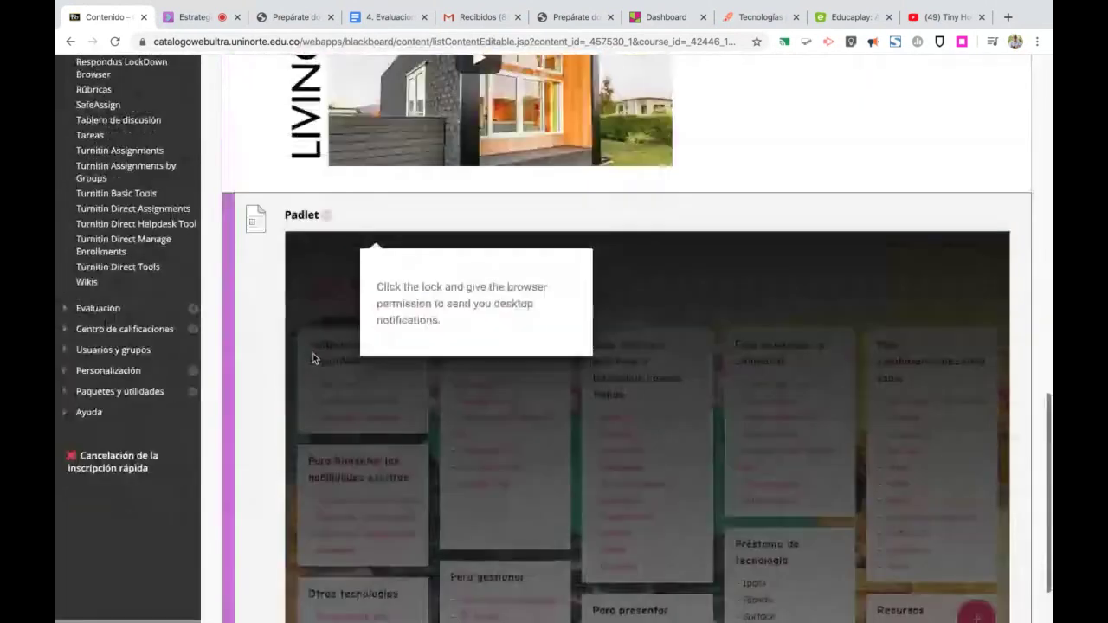
- Start a new Carpeta de contenido in the Contenido area and name it "Semana 1"
scroll(315, 359, up, 8)
scroll(315, 358, up, 3)
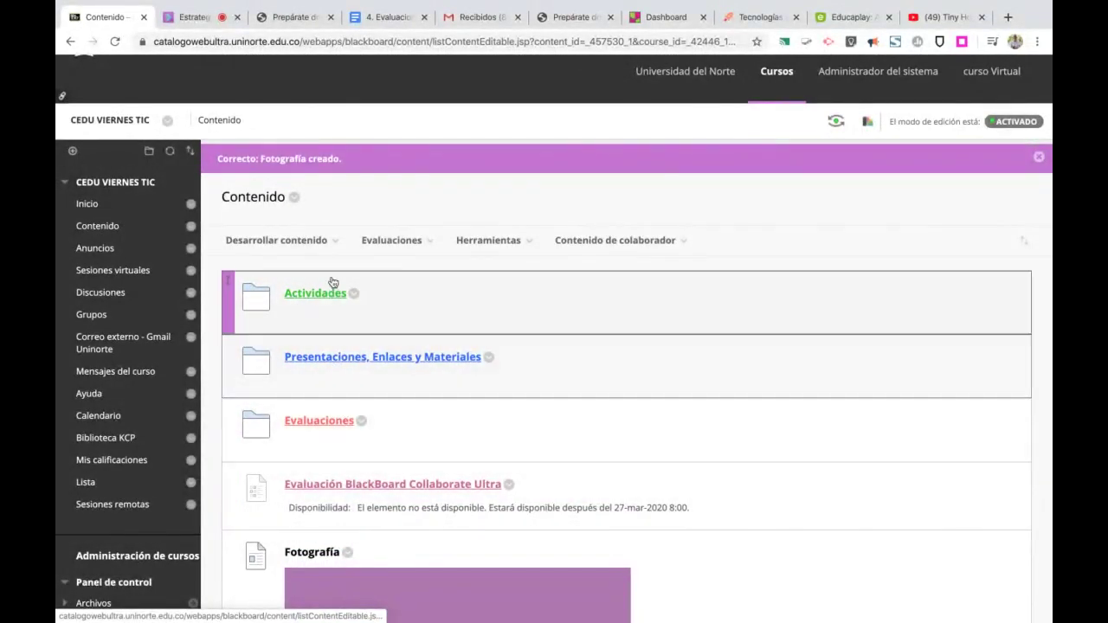
click(316, 248)
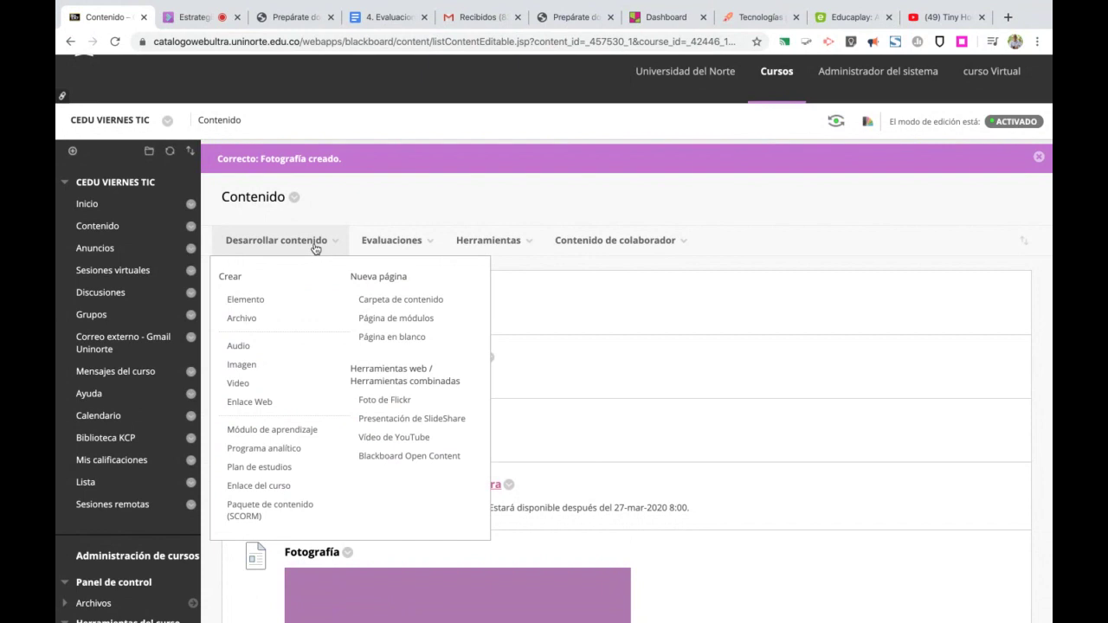
click(401, 300)
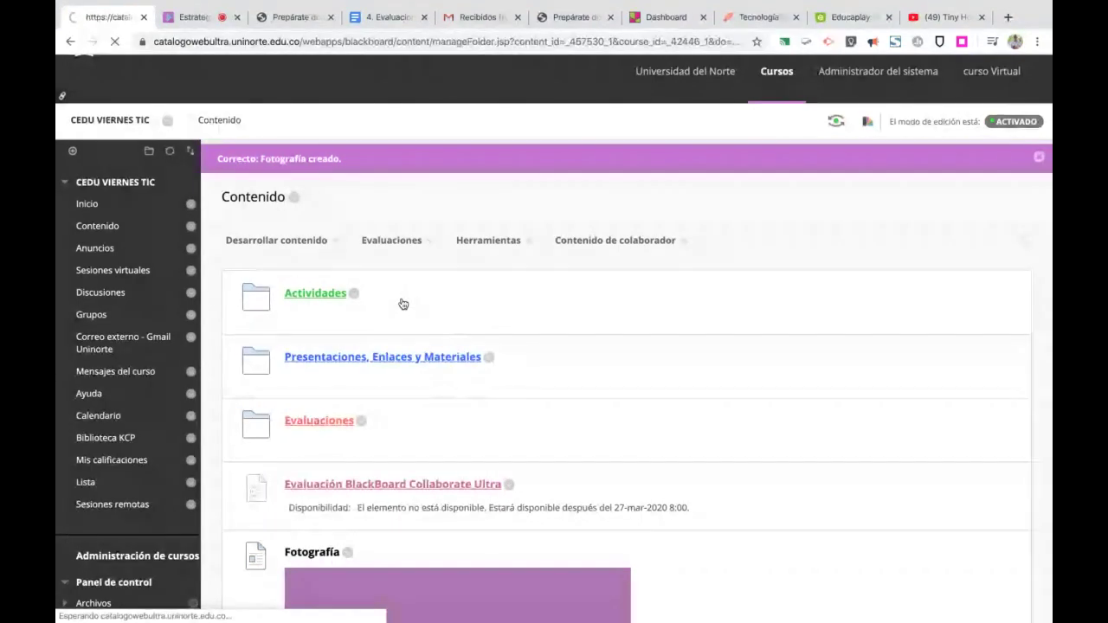
click(445, 361)
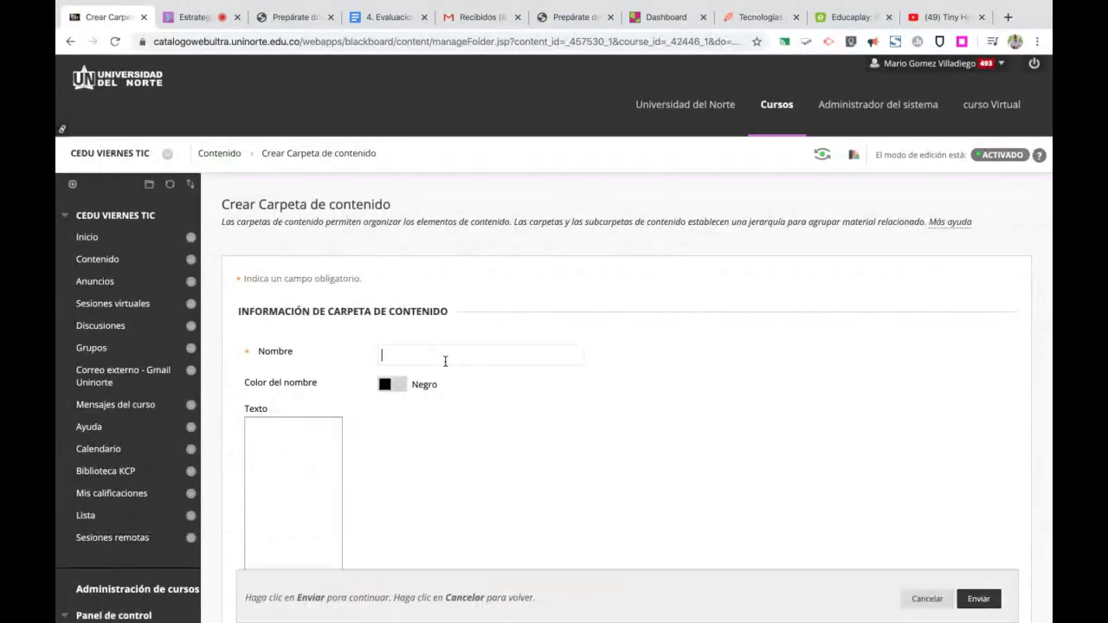
text(Semana 1)
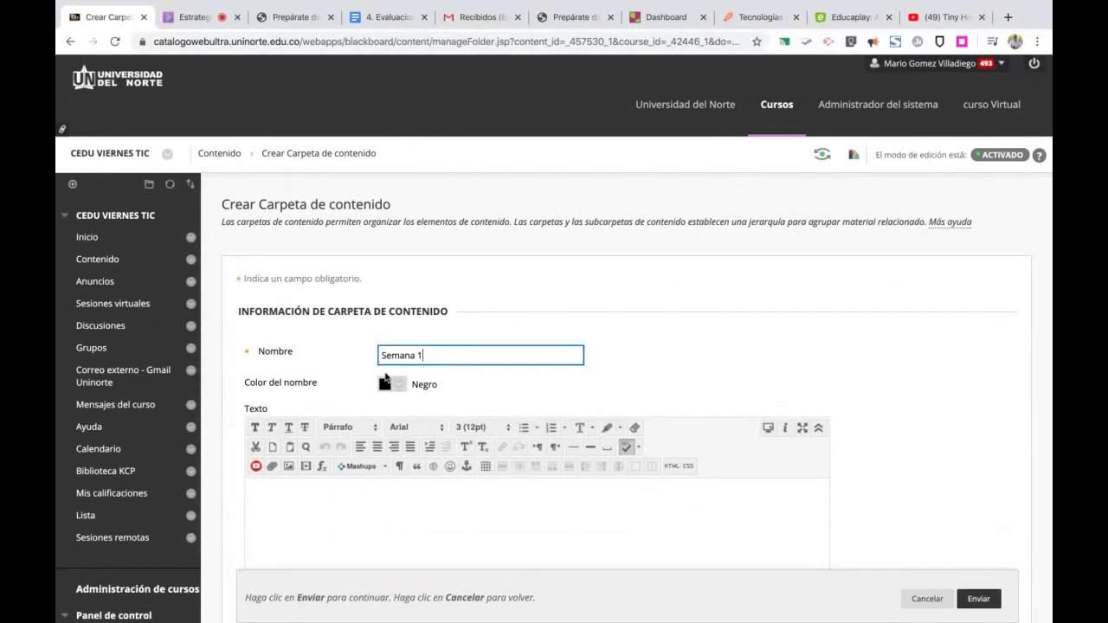
- Set the folder's name colour to dark green (#006600), submit it, and locate the Semana 1 folder in the content list
click(400, 386)
click(400, 386)
click(422, 285)
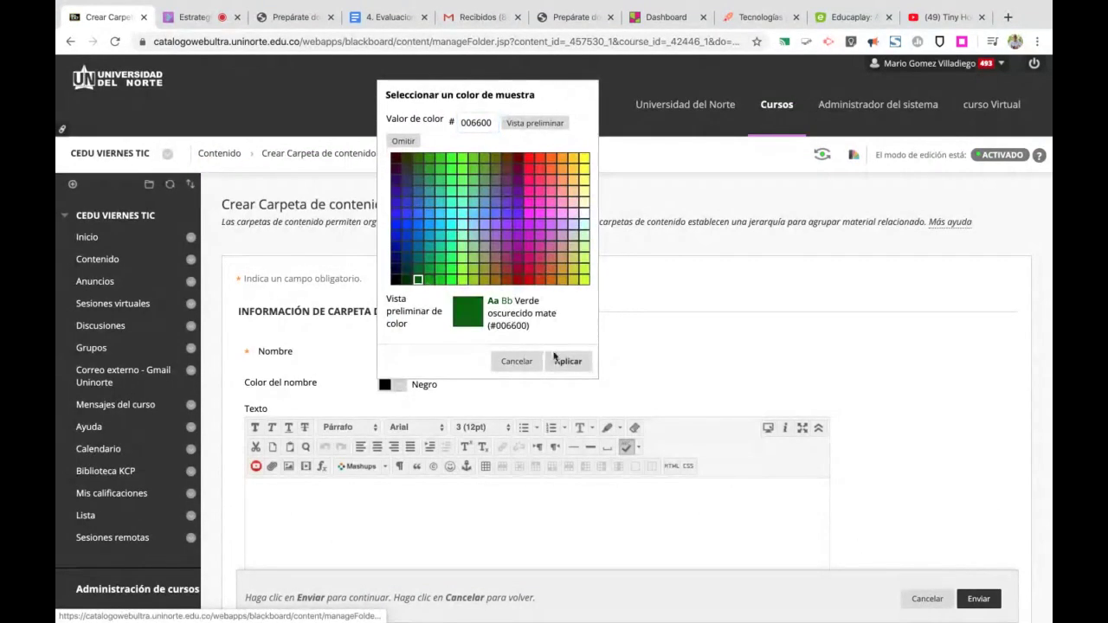
click(571, 360)
click(977, 603)
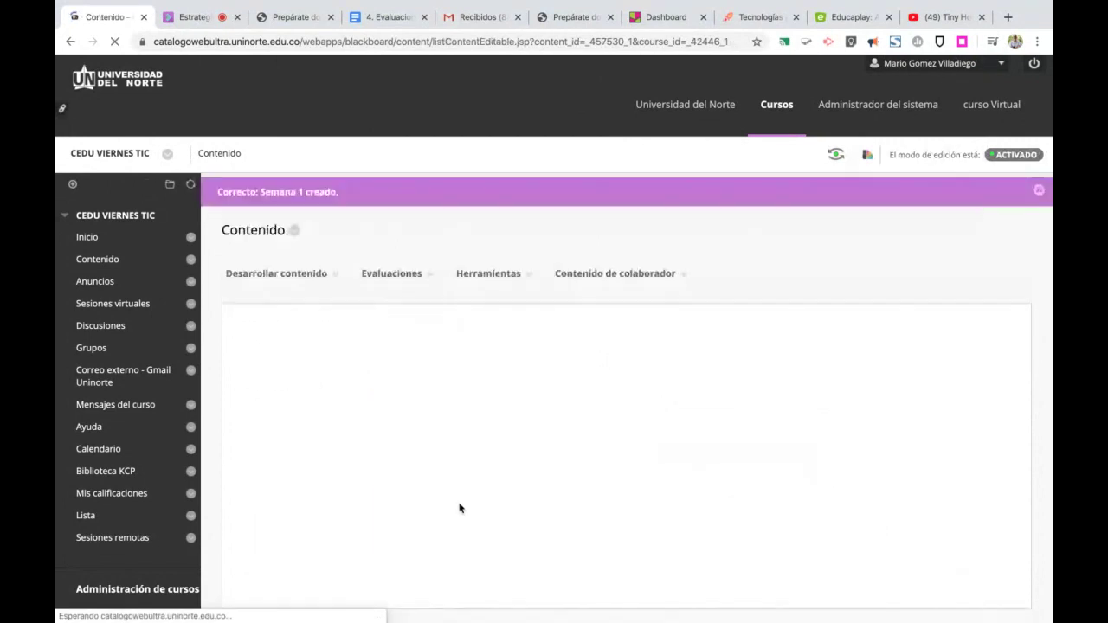
scroll(448, 443, down, 3)
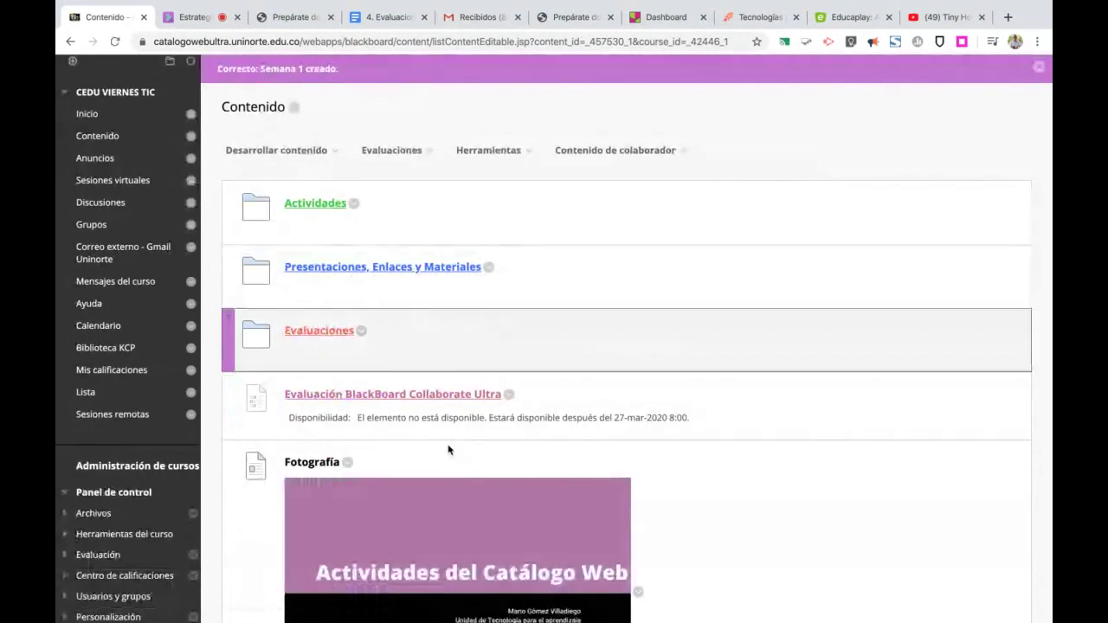
scroll(374, 376, down, 15)
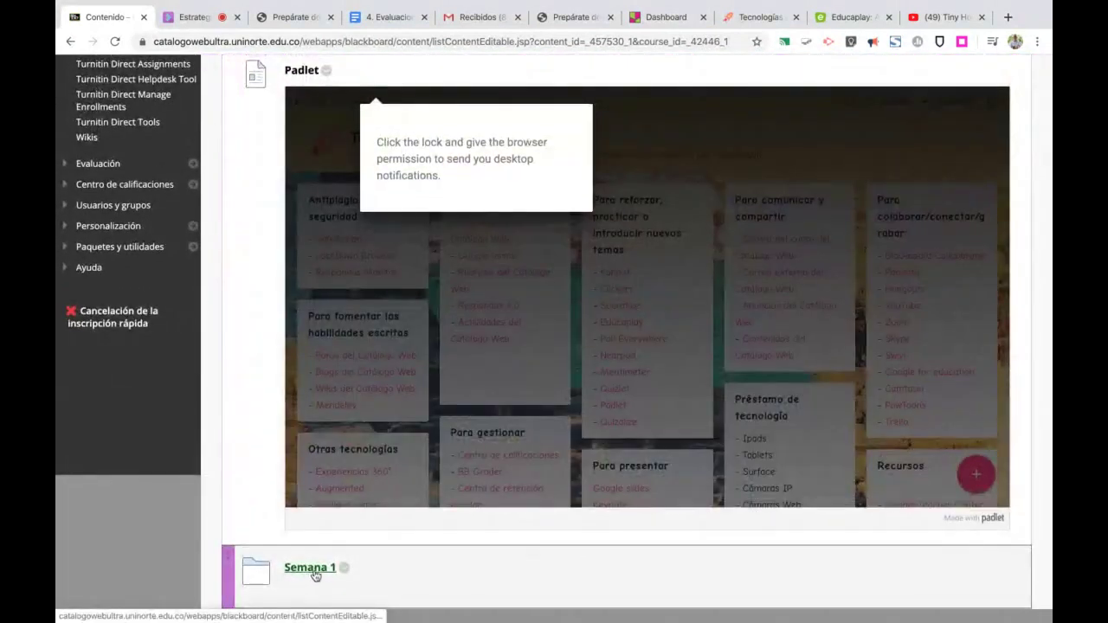
- Move the Fotografía item into the /Contenido/Semana 1 folder of the CEDU VIERNES TIC course
scroll(370, 523, up, 12)
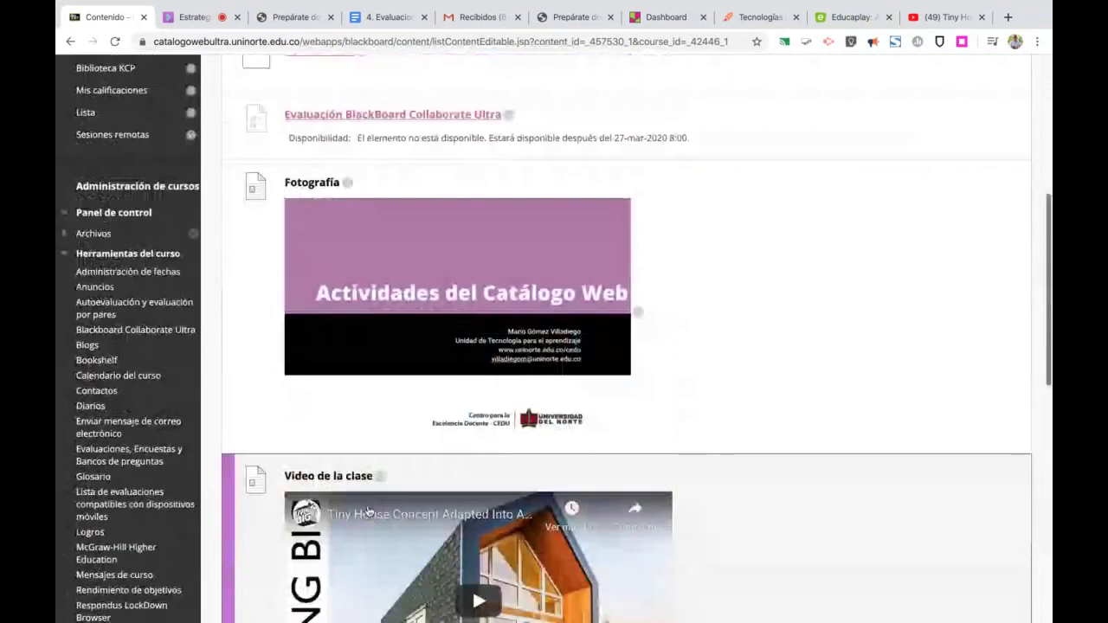
click(347, 183)
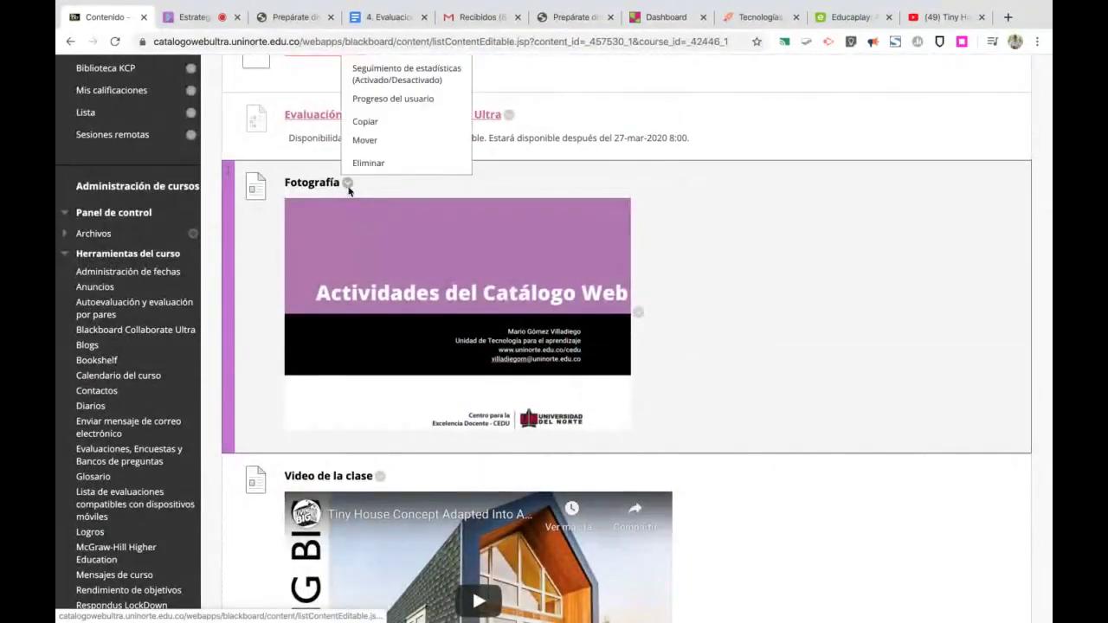
scroll(348, 186, down, 3)
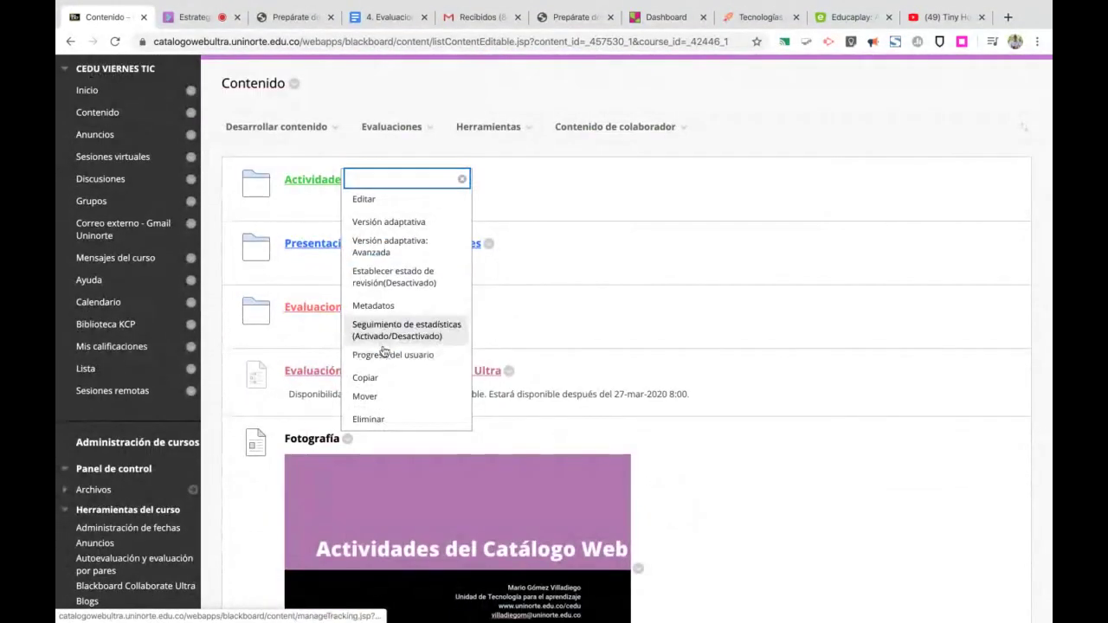
click(373, 399)
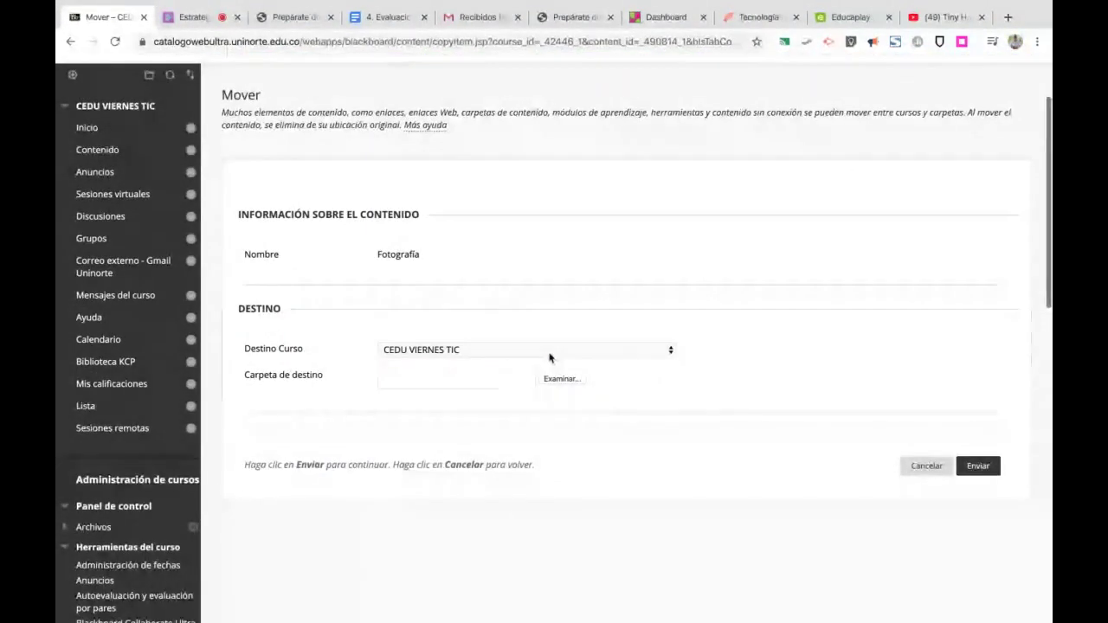
click(561, 381)
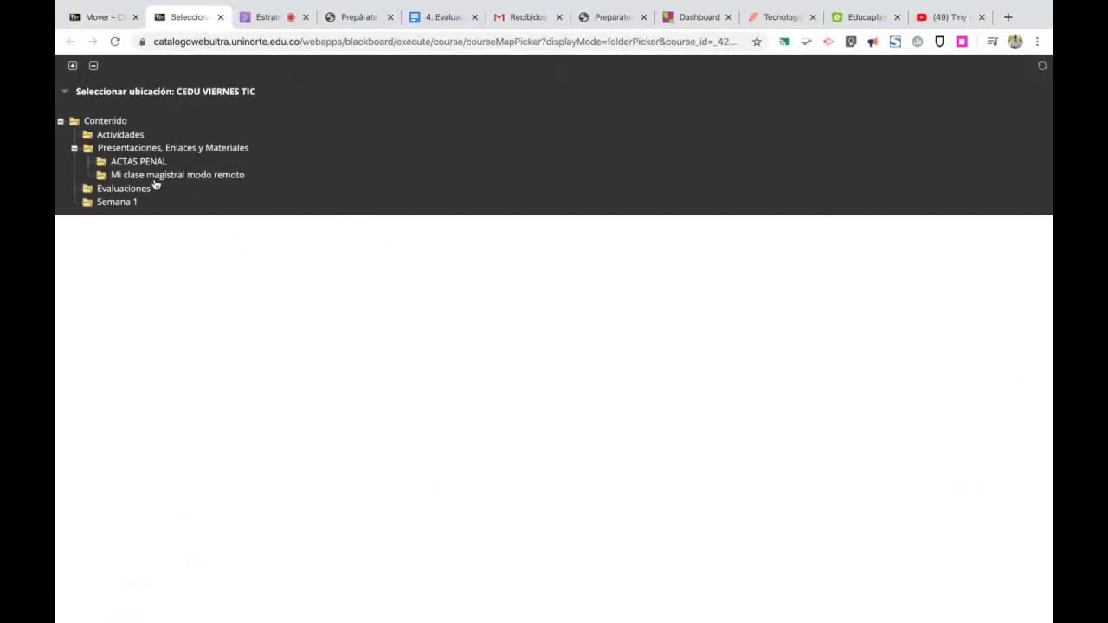
click(124, 204)
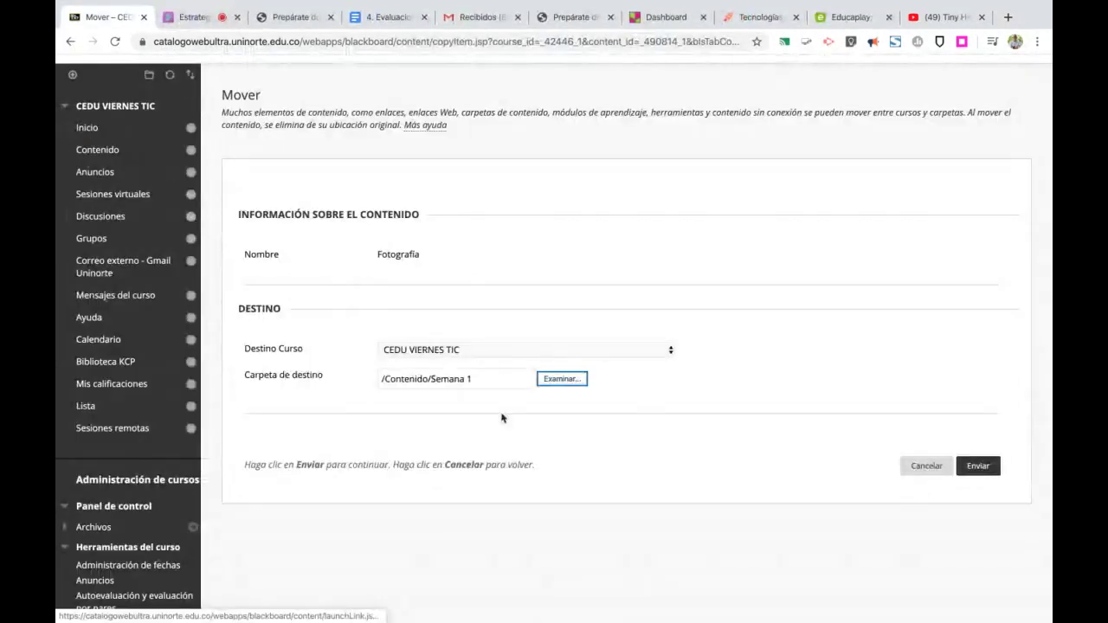
drag(479, 375, 353, 392)
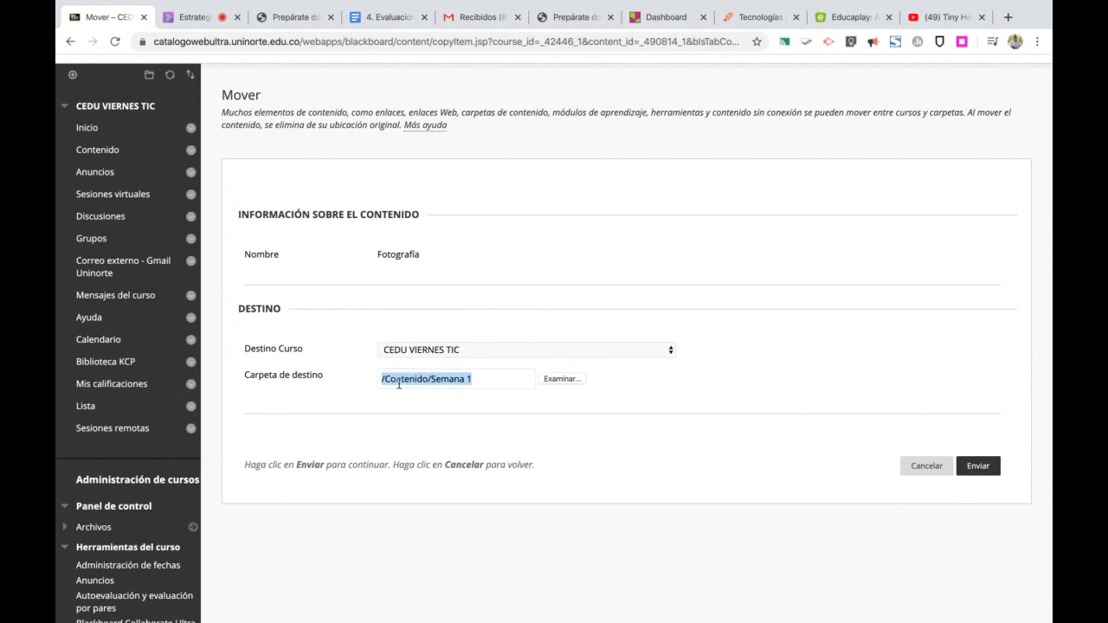
click(976, 468)
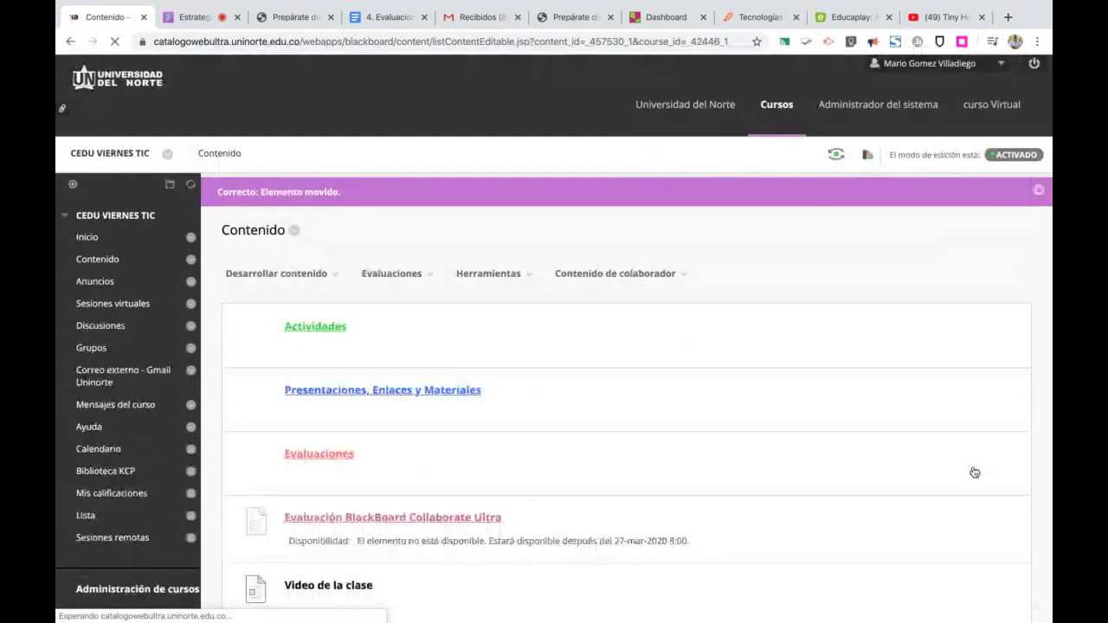
- Move the Video de la clase item into the /Contenido/Semana 1 folder of the CEDU VIERNES TIC course
scroll(606, 468, down, 5)
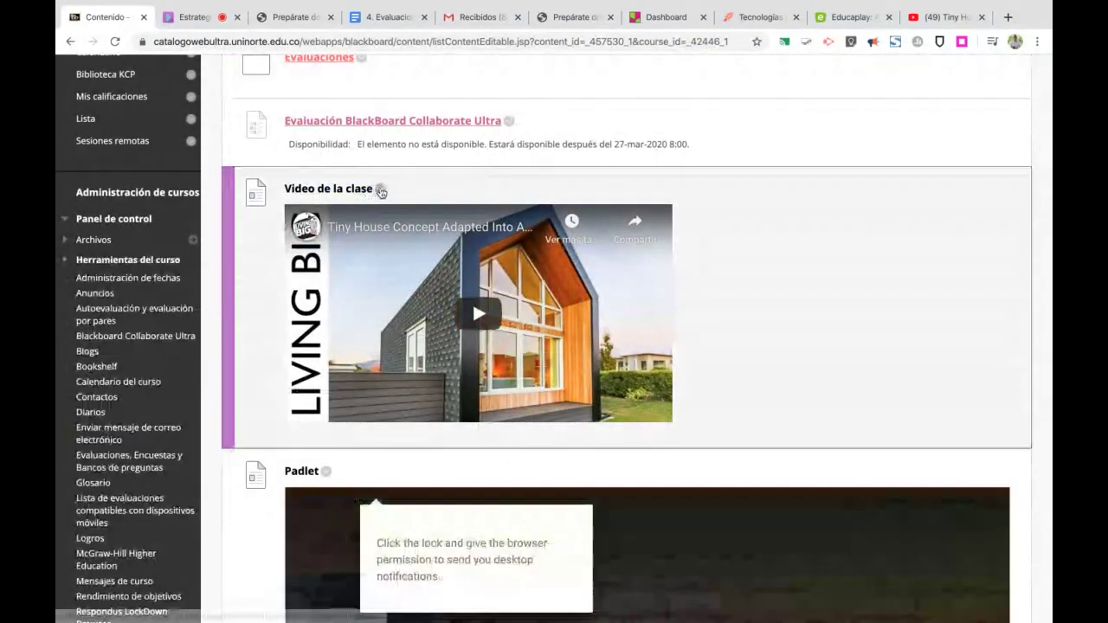
scroll(377, 189, up, 5)
click(354, 326)
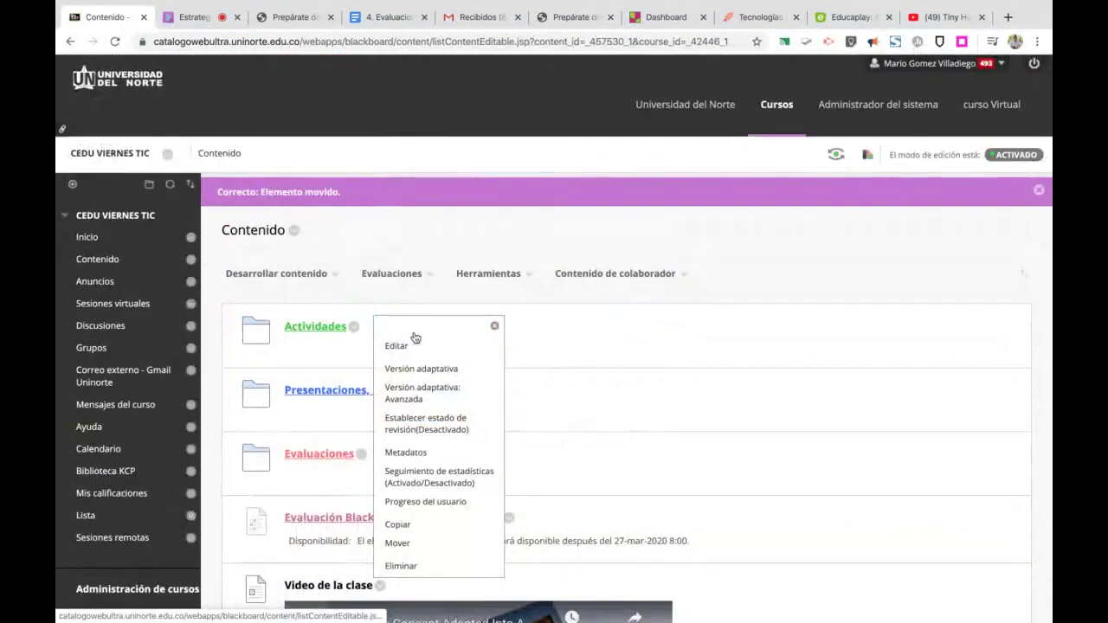
click(415, 542)
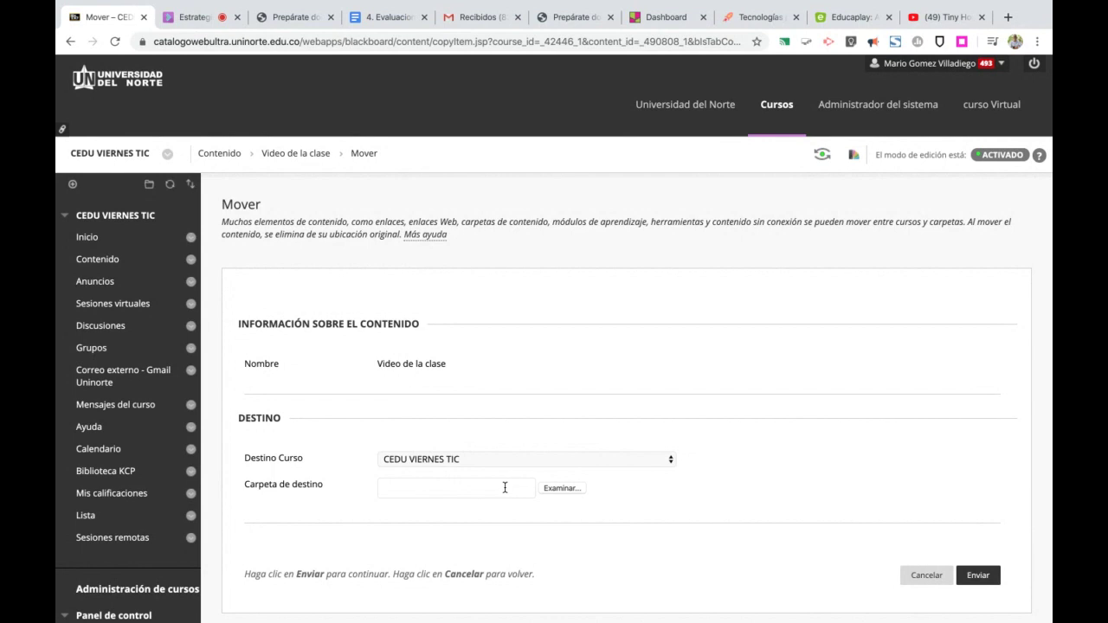
click(562, 488)
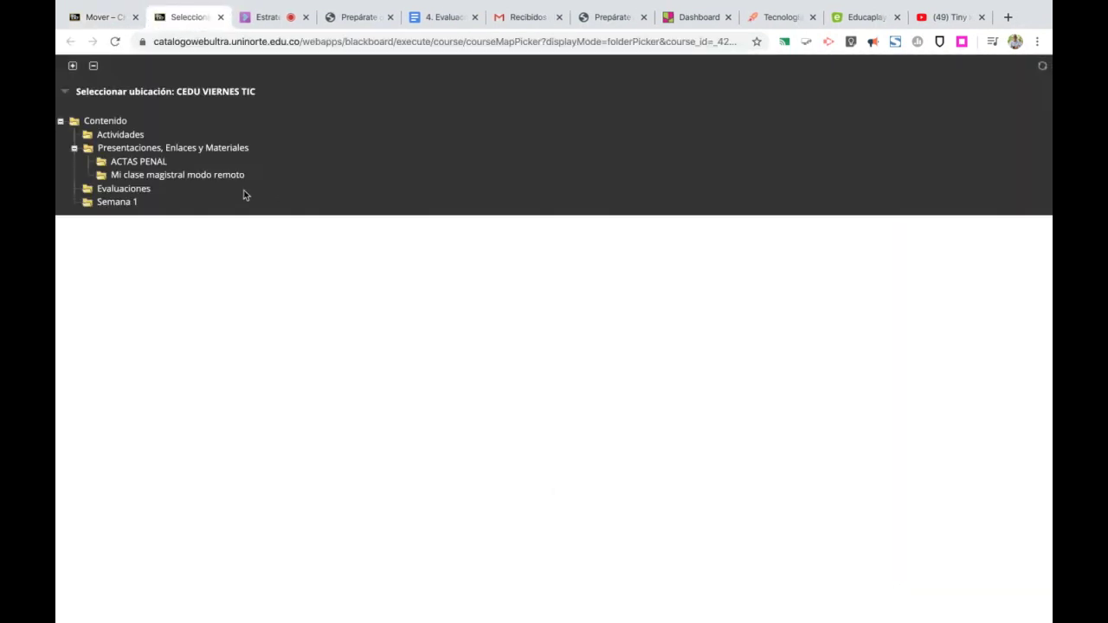
click(122, 202)
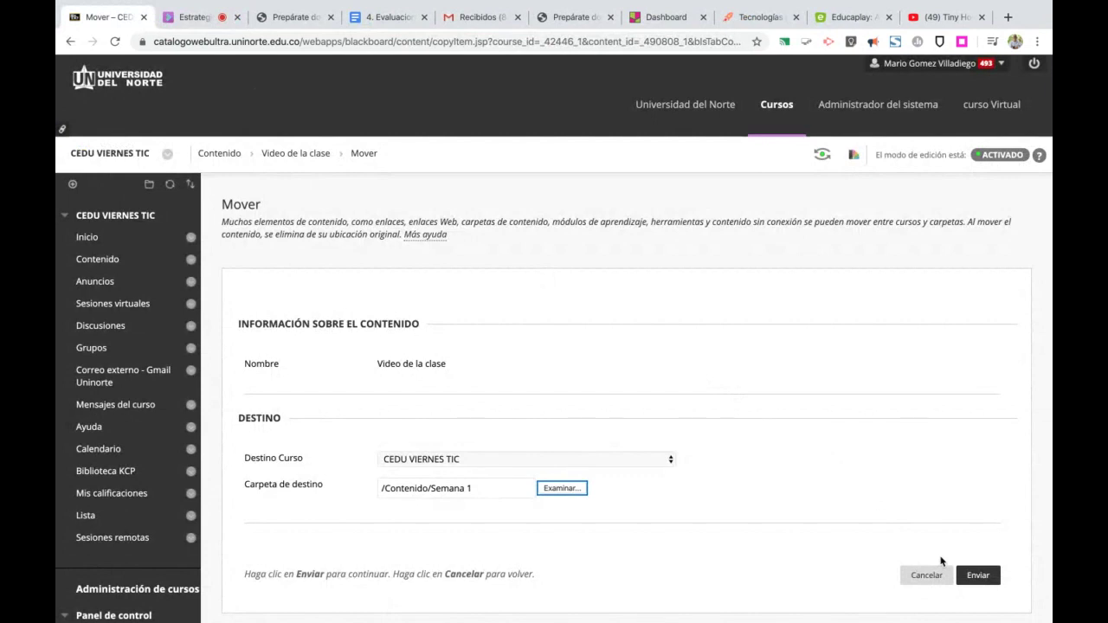
click(975, 576)
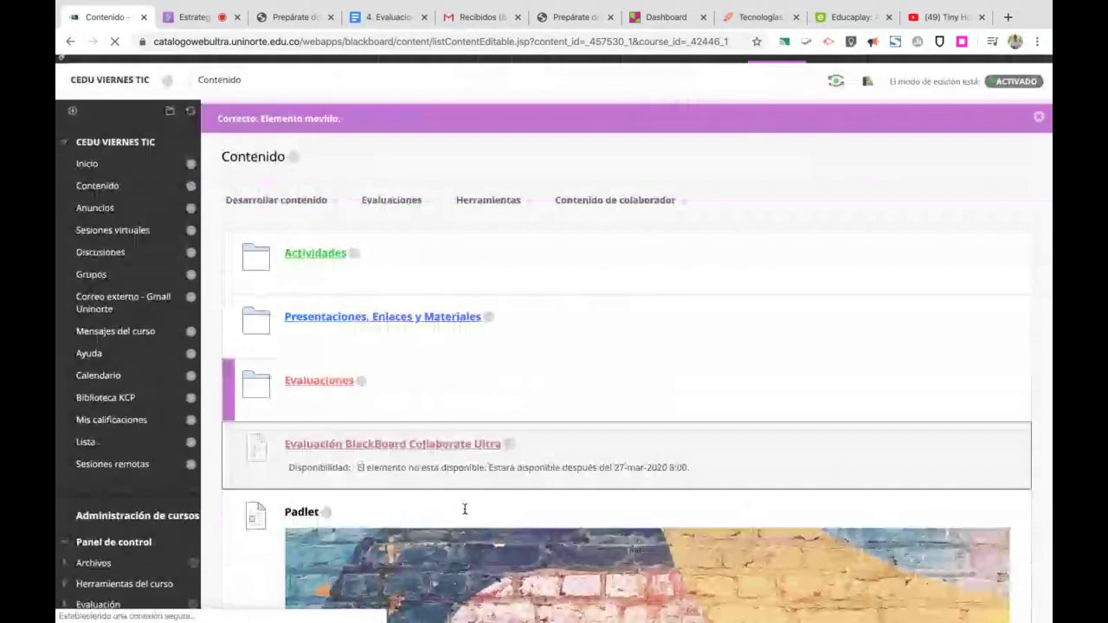
- Move the Padlet item into the Semana 1 folder of the same course
scroll(465, 507, down, 4)
click(327, 284)
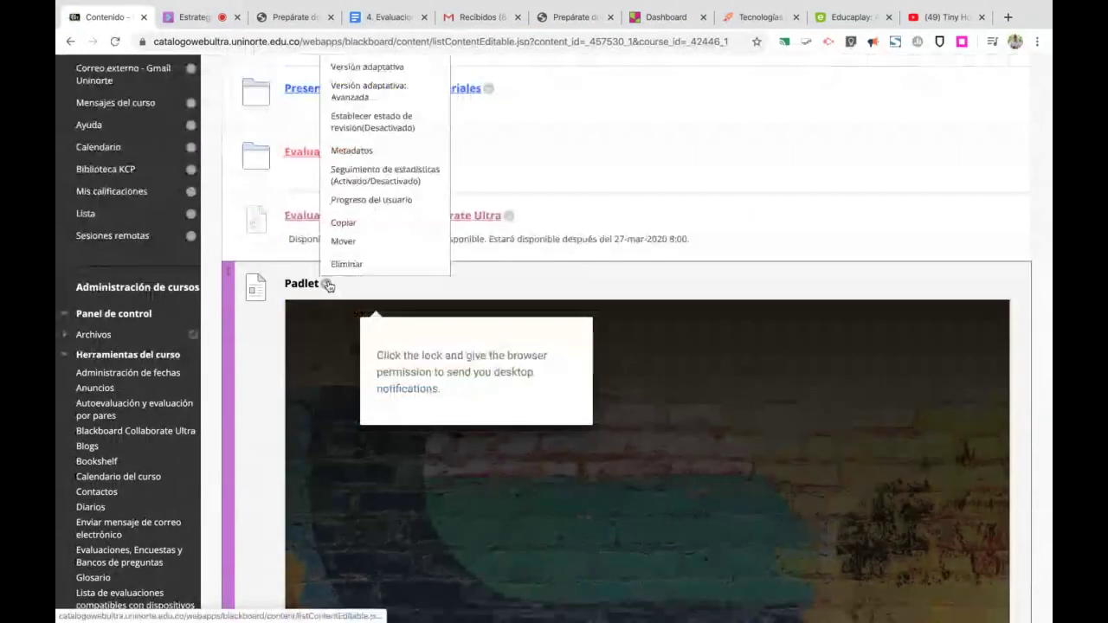
scroll(327, 286, up, 4)
click(361, 540)
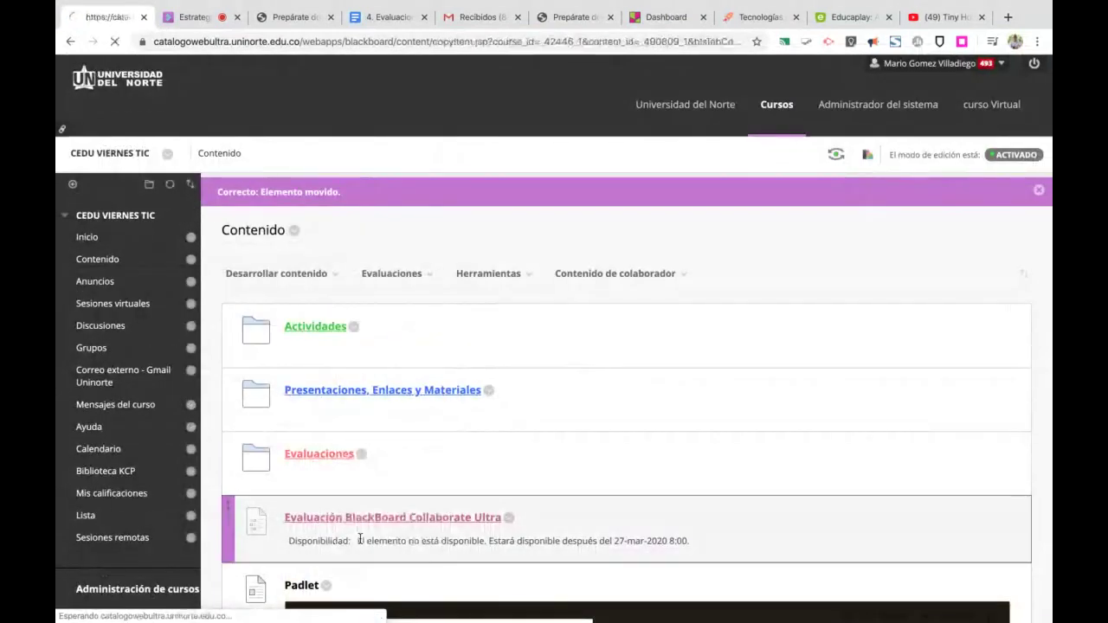
click(567, 490)
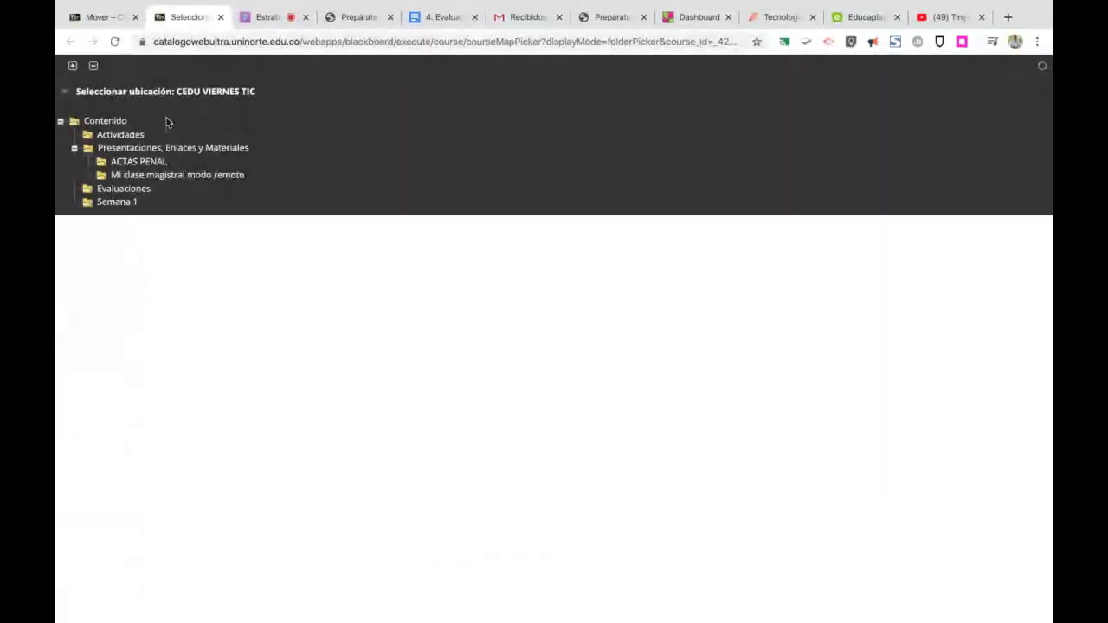
click(128, 203)
click(978, 578)
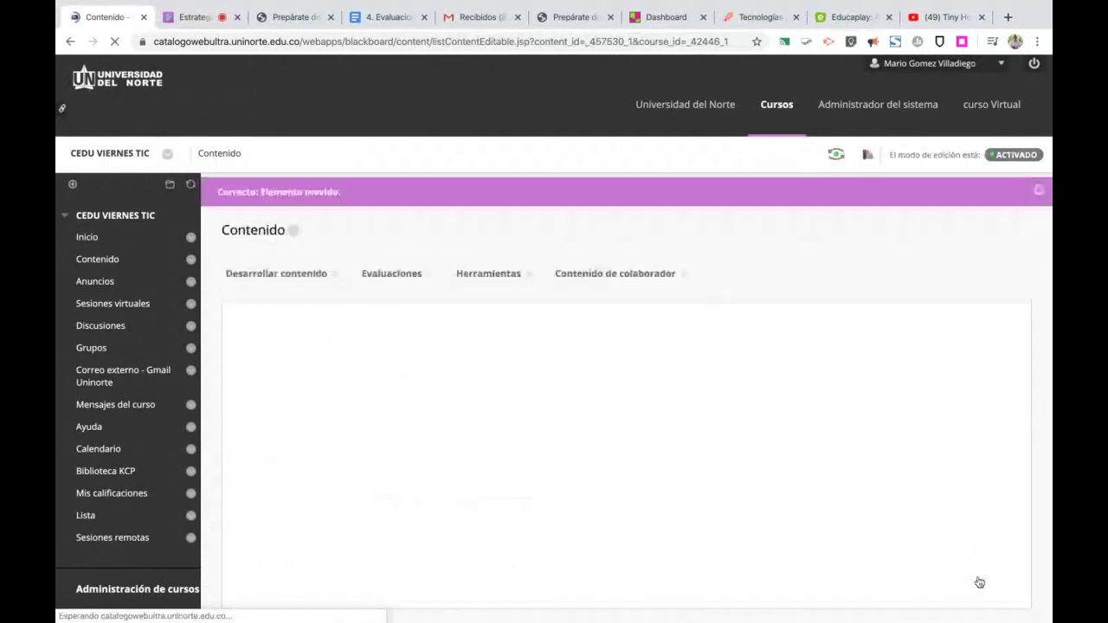
- Reorder the Contenido list so that the Semana 1 folder comes first, above Actividades
scroll(499, 444, down, 1)
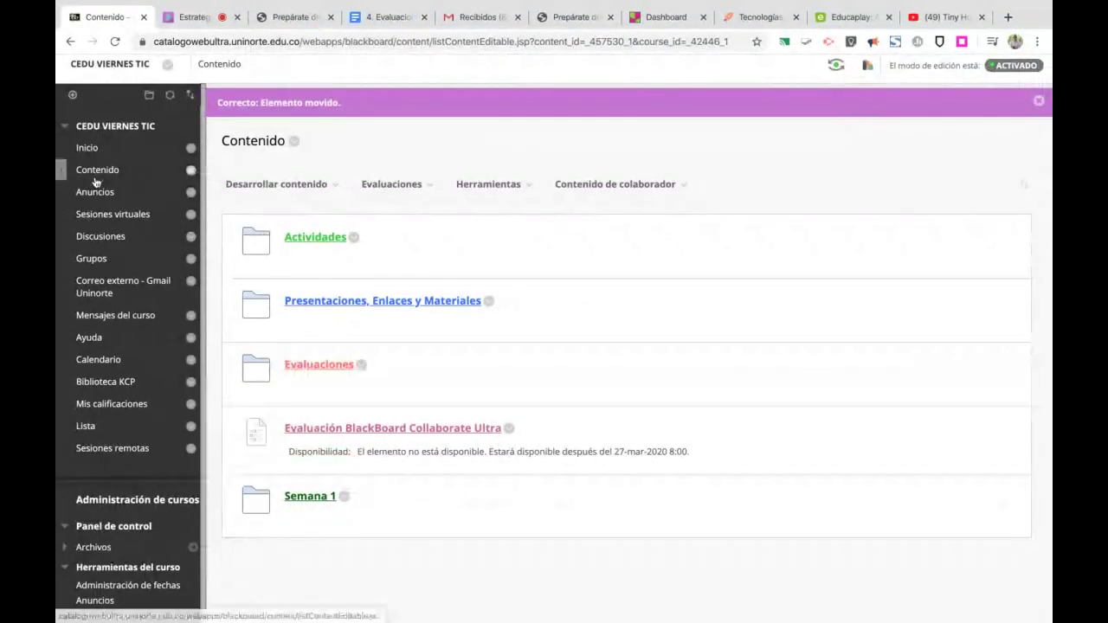
drag(228, 503, 222, 362)
drag(227, 435, 216, 236)
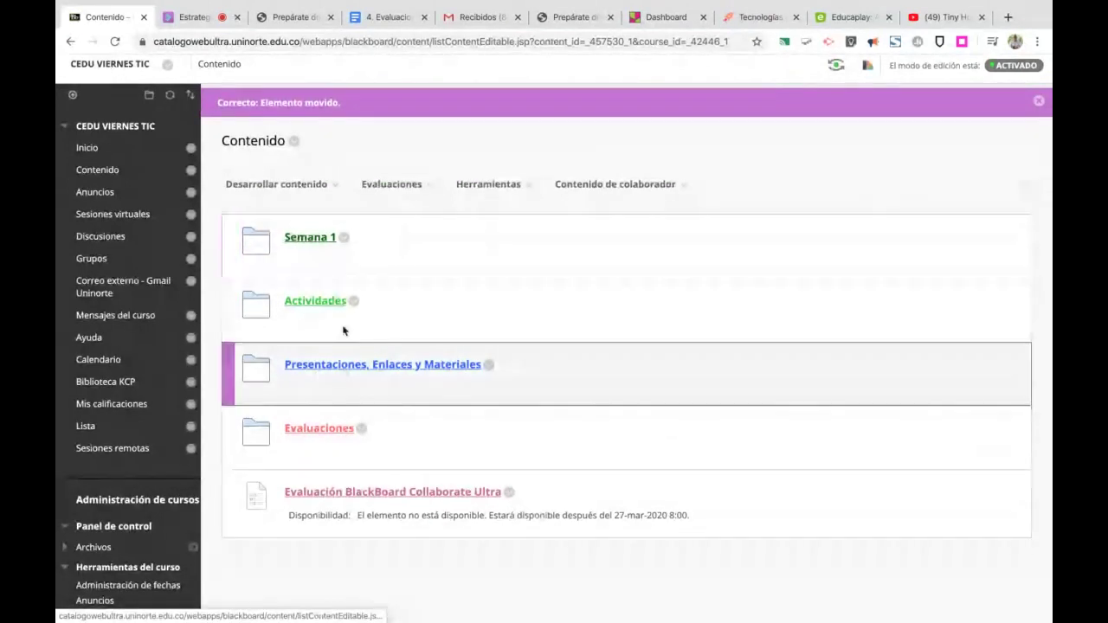
click(282, 184)
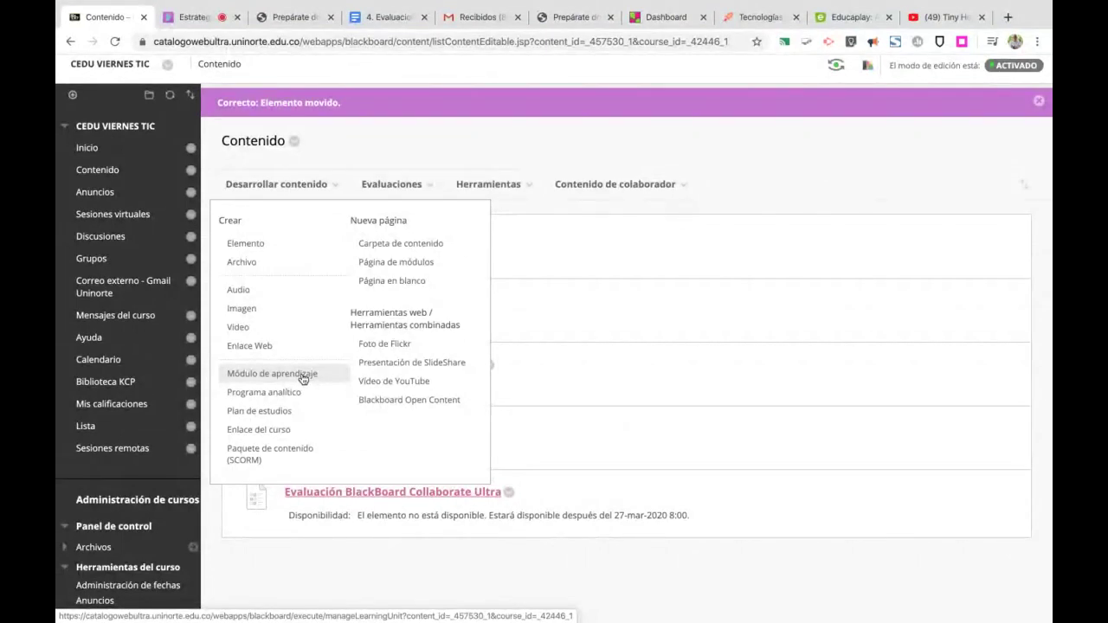
click(303, 379)
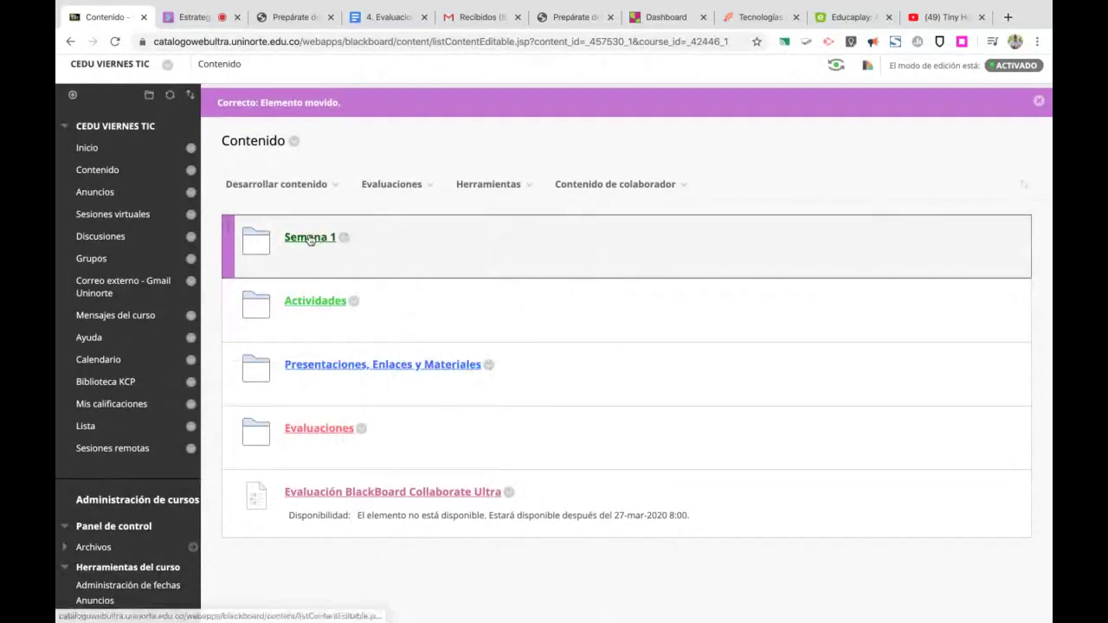
- Open the Semana 1 folder and review the Fotografía, Video de la clase and Padlet items inside it
click(304, 240)
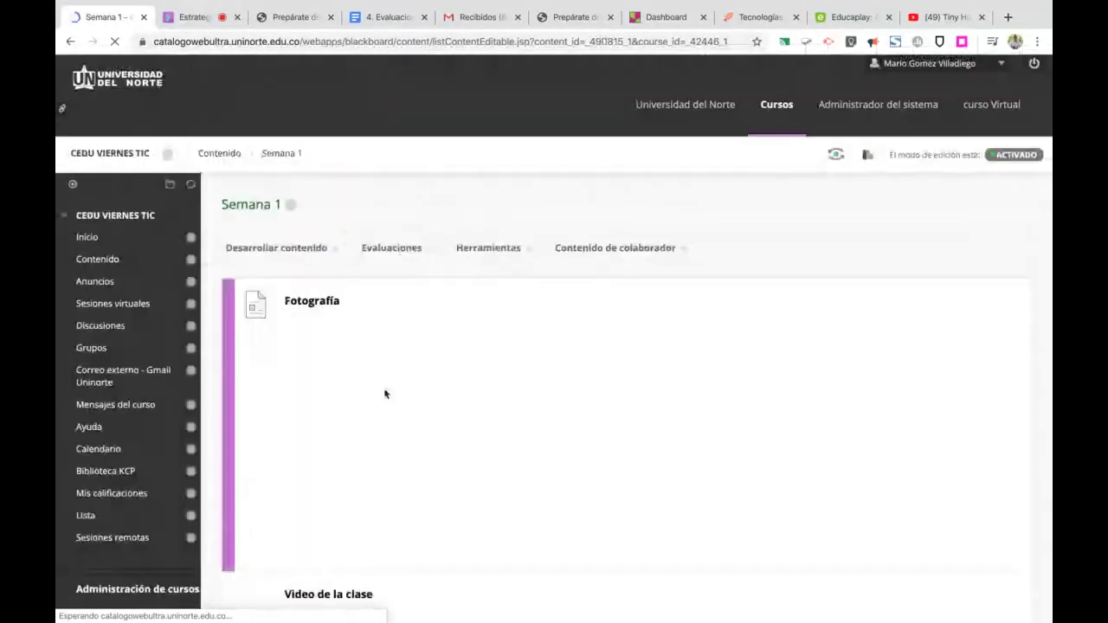
scroll(421, 429, down, 3)
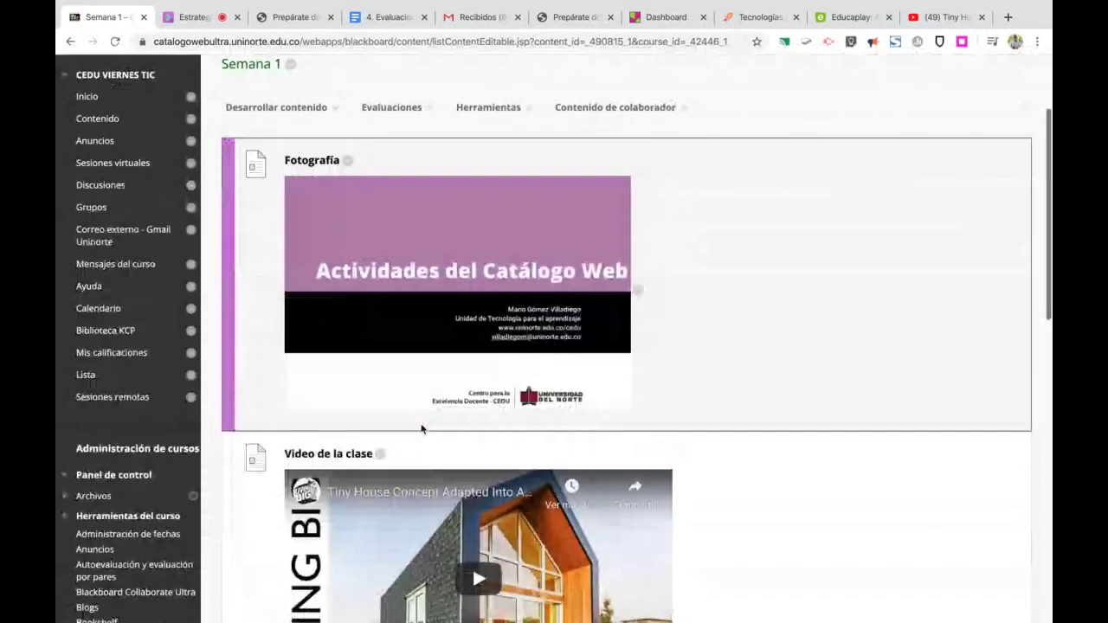
scroll(422, 428, down, 1)
scroll(422, 429, down, 3)
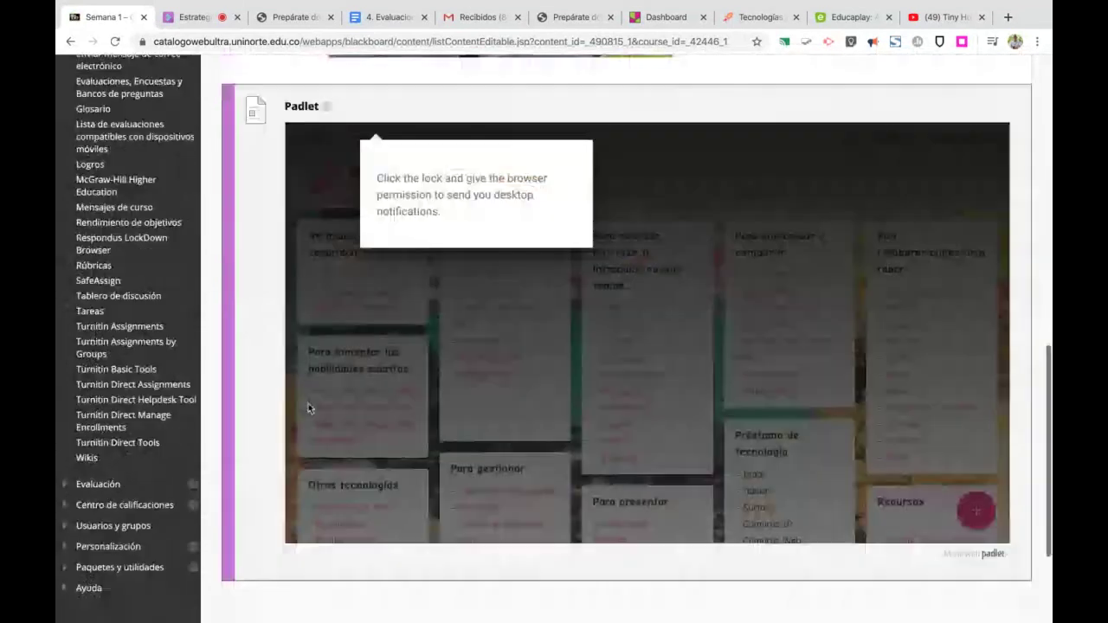
scroll(308, 404, down, 1)
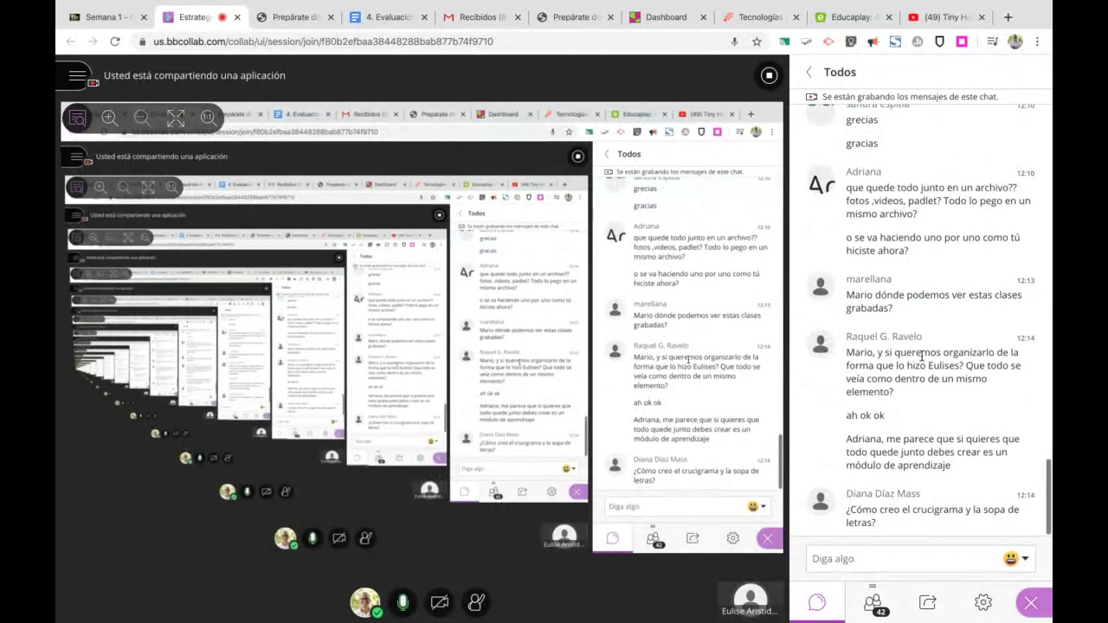
click(277, 17)
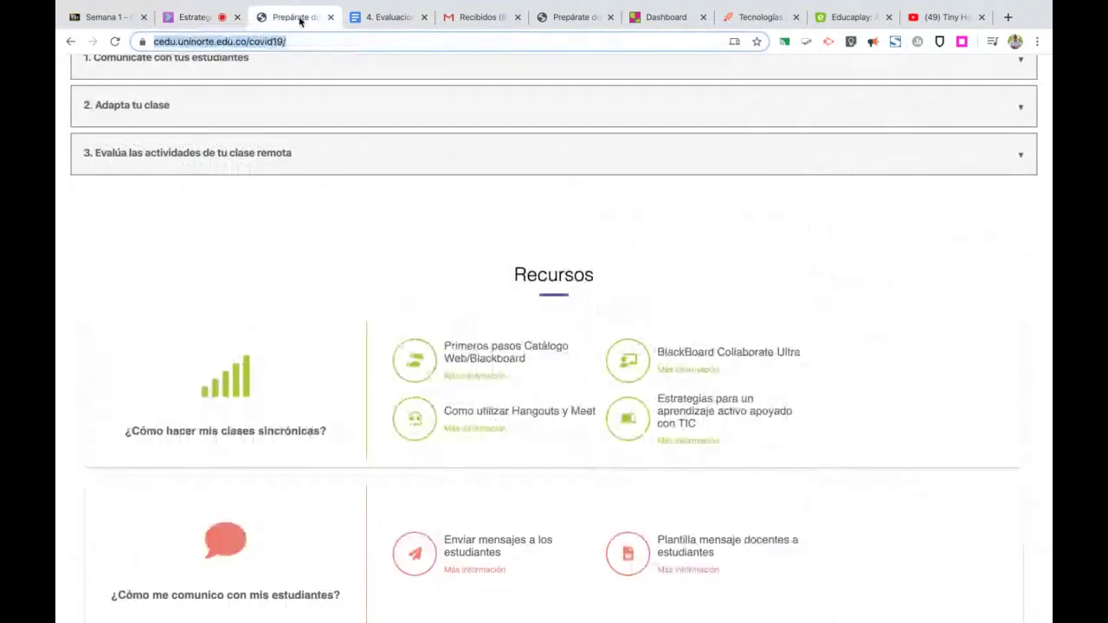
scroll(313, 194, up, 10)
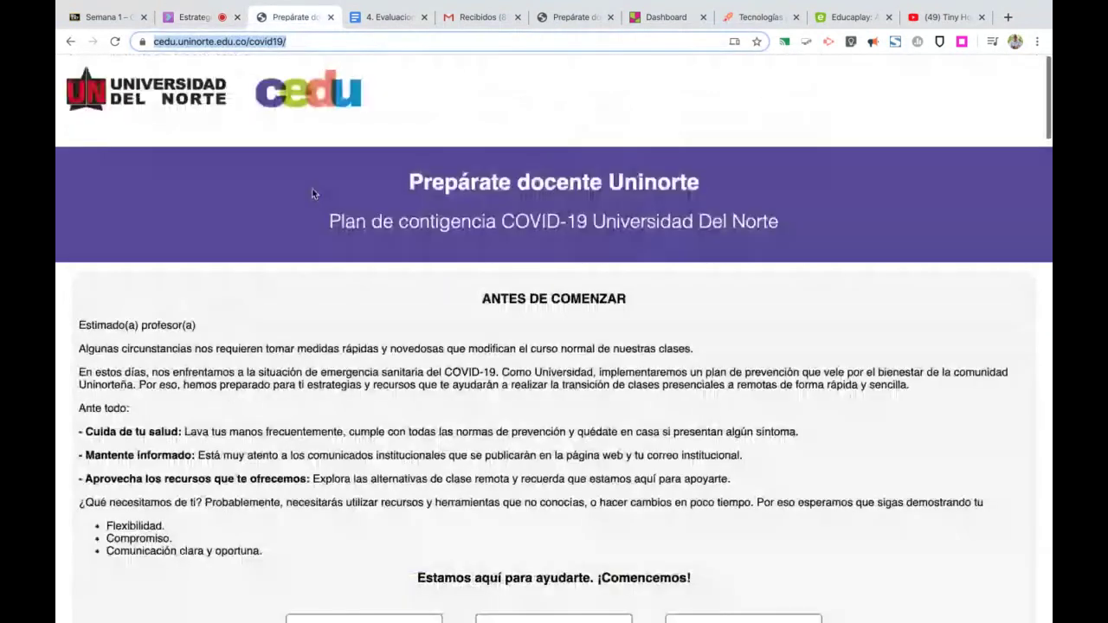
click(314, 42)
text(/)
drag(345, 42, 117, 42)
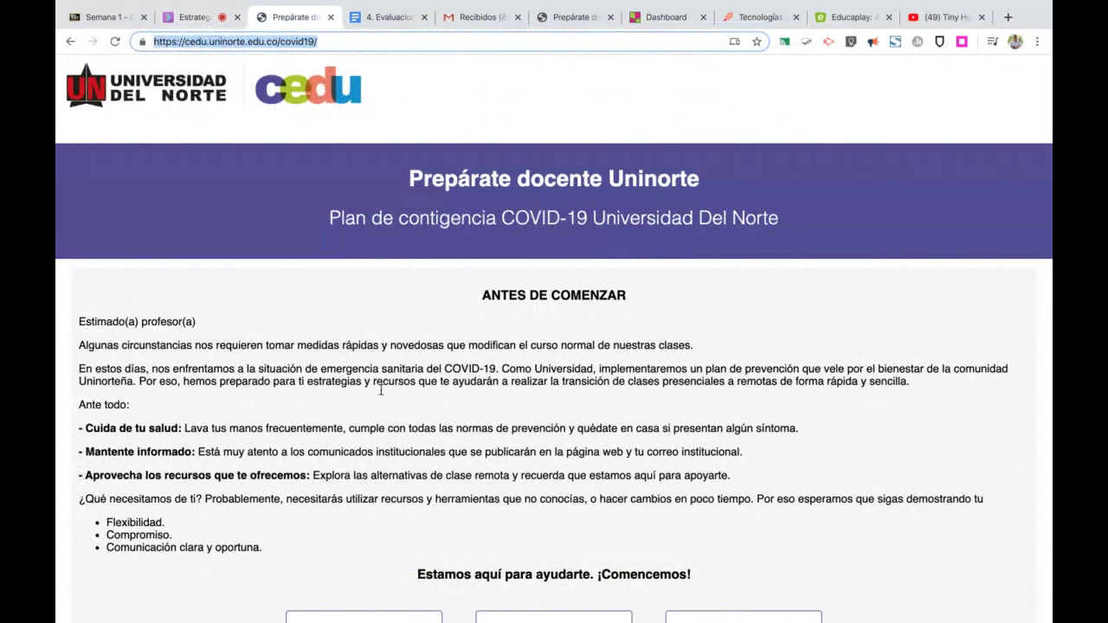
- Look through the Prepárate docente Uninorte page, from its Recursos sections to the educational videos and contact information
scroll(387, 410, down, 1)
scroll(387, 417, down, 10)
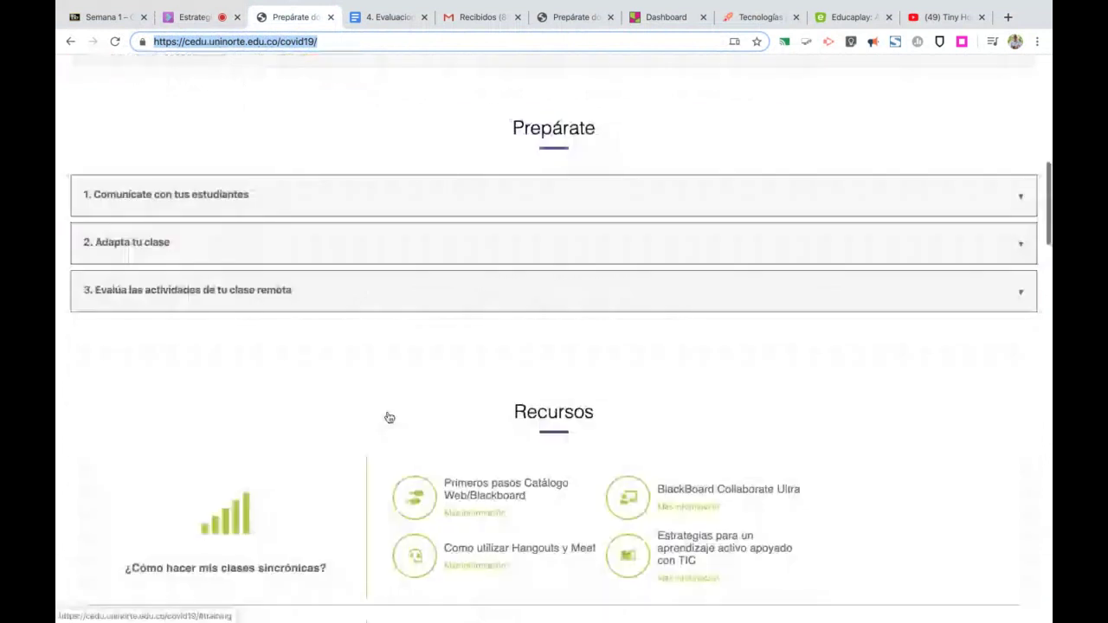
scroll(388, 418, down, 8)
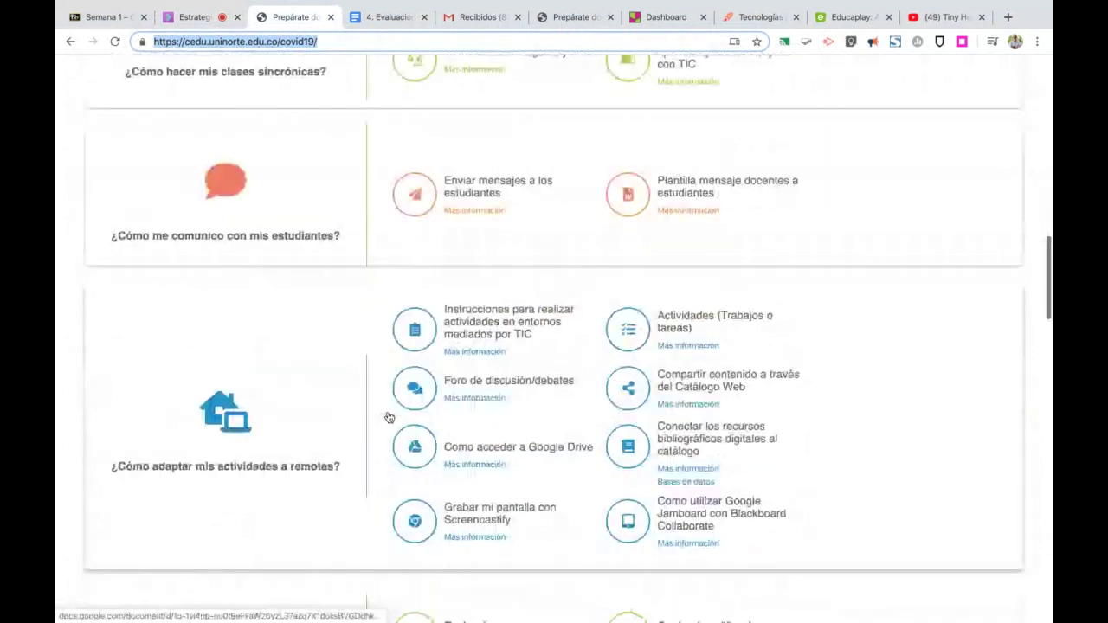
scroll(388, 416, down, 5)
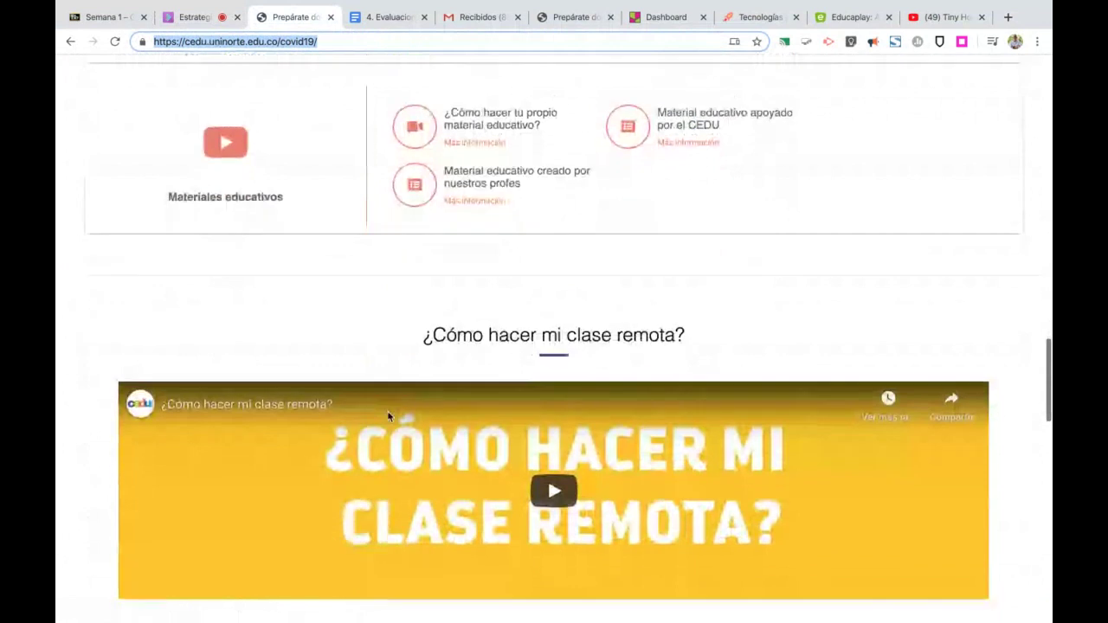
scroll(388, 417, down, 7)
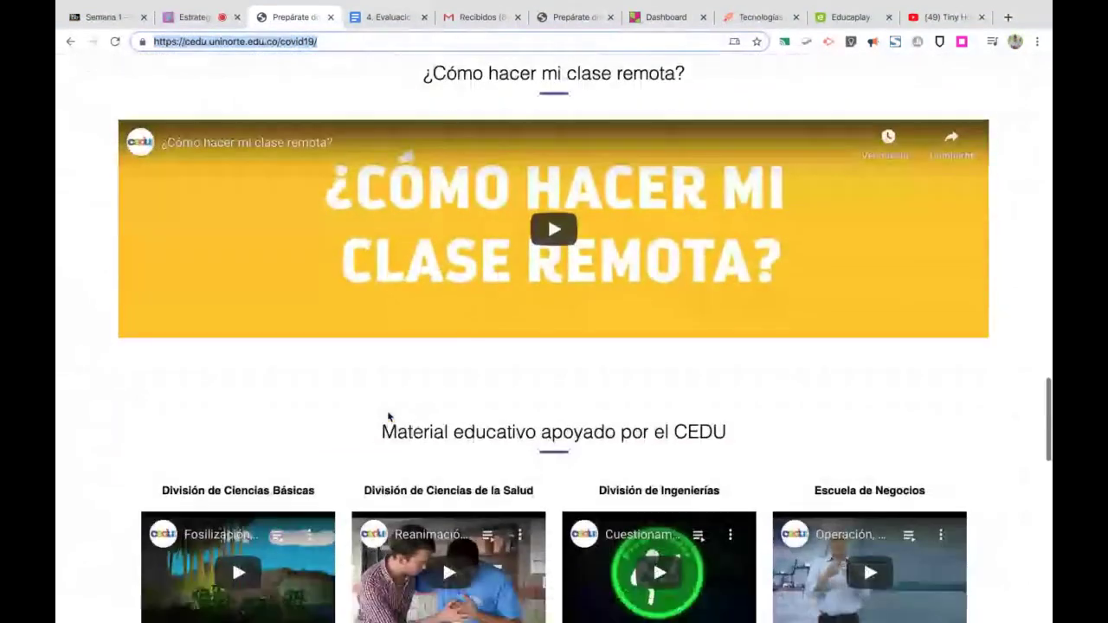
scroll(388, 414, down, 7)
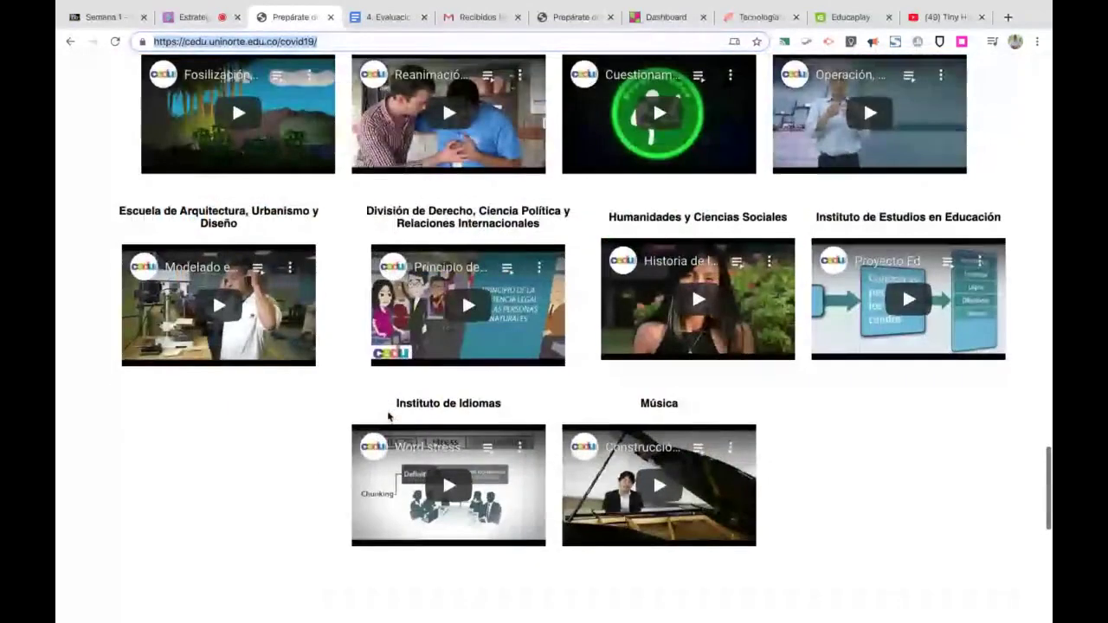
scroll(387, 417, down, 7)
scroll(387, 416, down, 7)
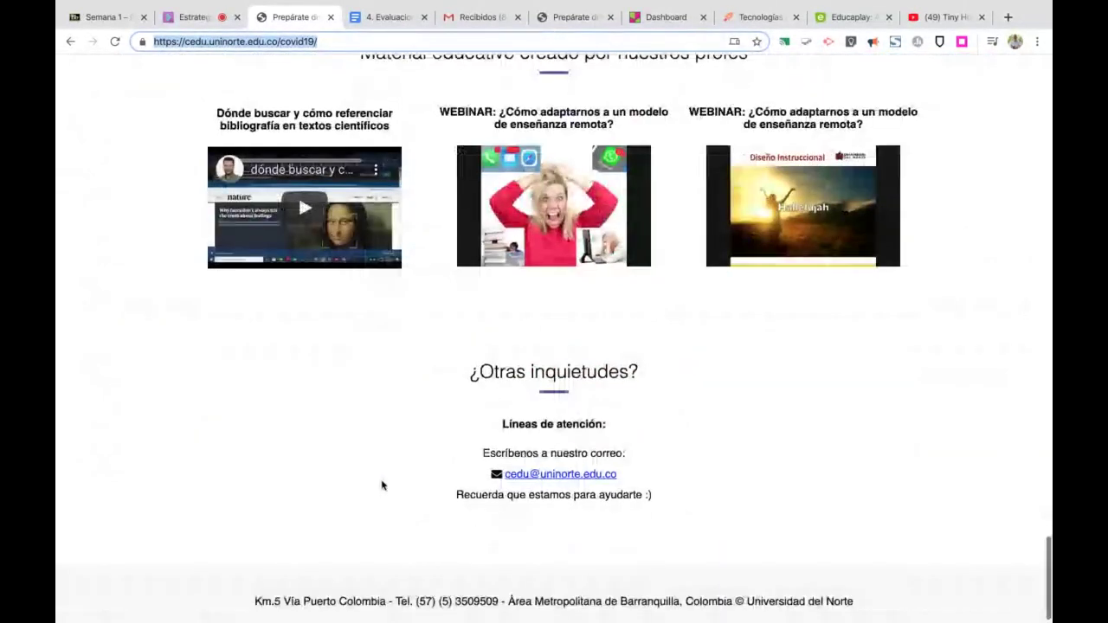
scroll(382, 485, up, 20)
scroll(382, 485, up, 1)
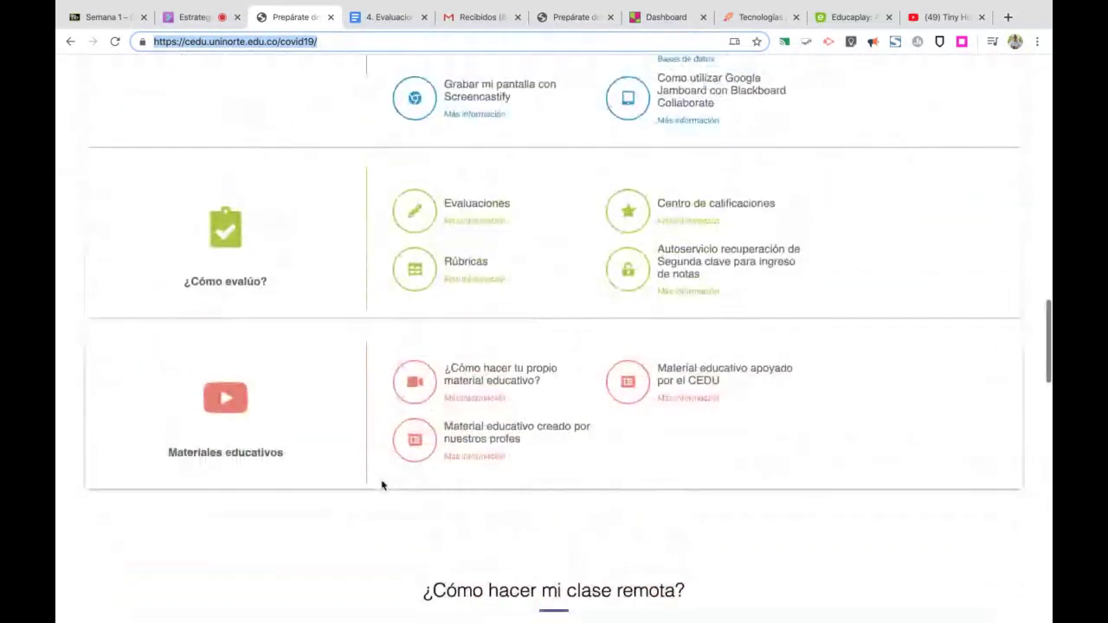
scroll(382, 486, up, 4)
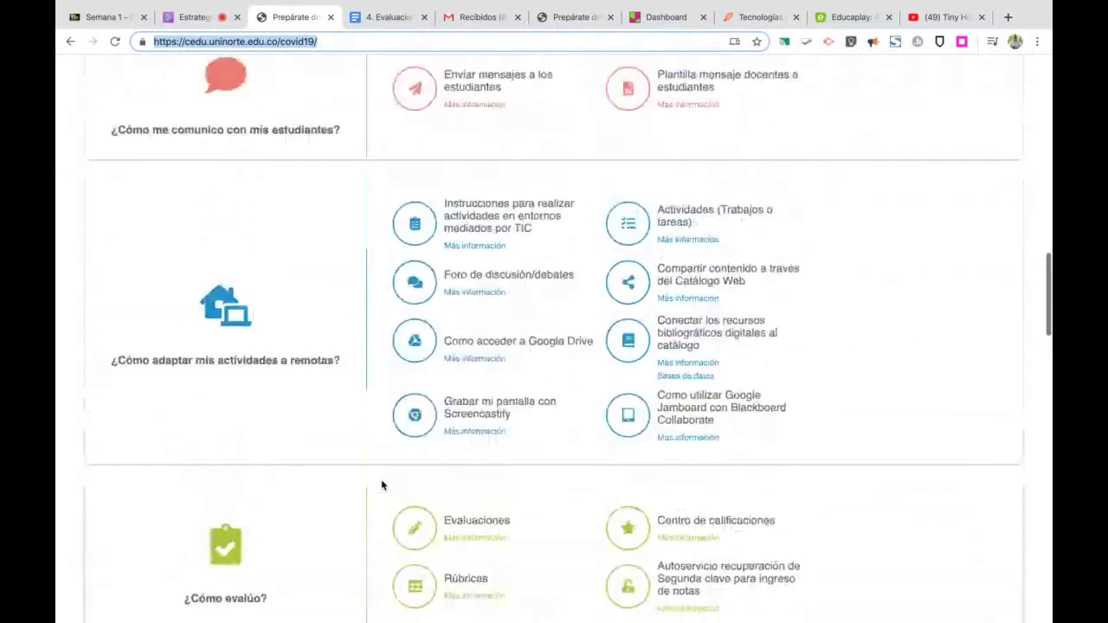
scroll(382, 486, up, 3)
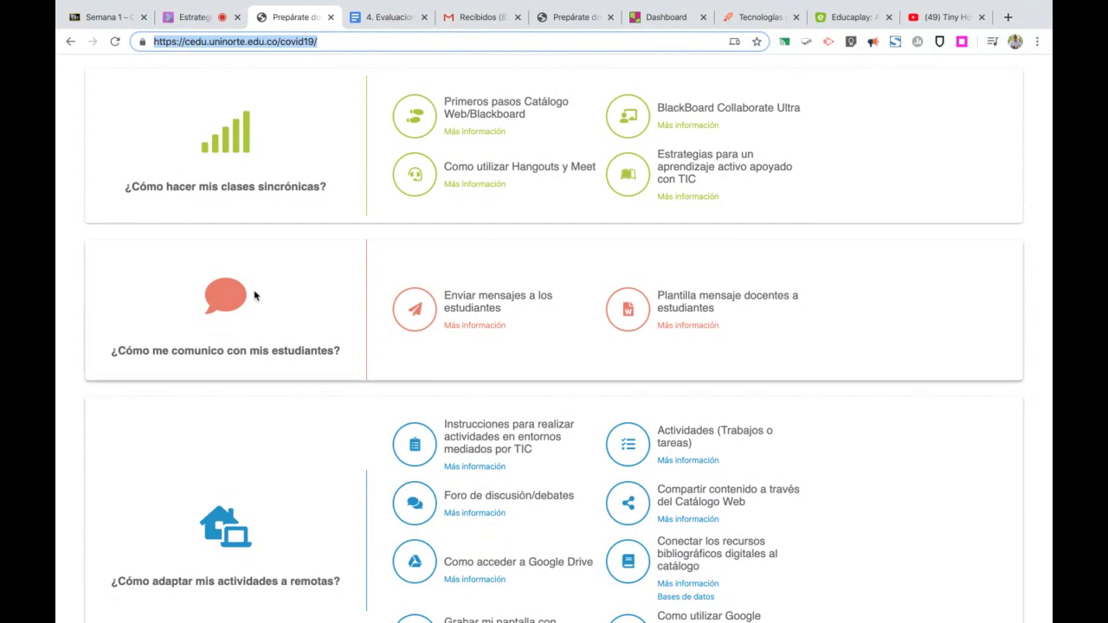
- Switch to the Blackboard Collaborate session and post the cedu.uninorte.edu.co/covid19 link in the Todos chat
click(188, 18)
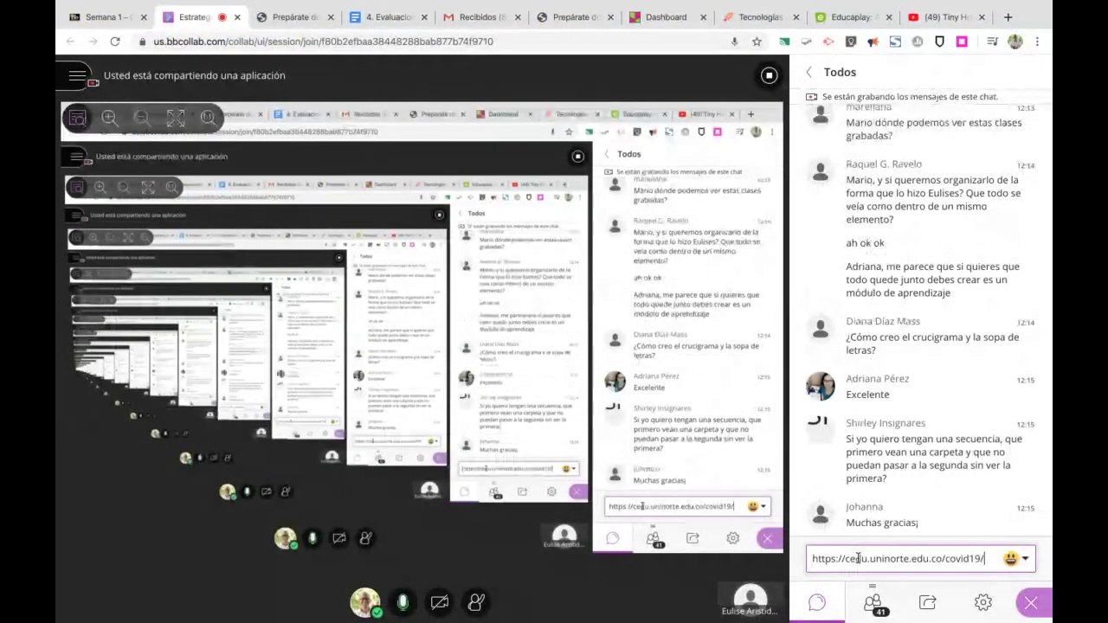
key(ctrl+a)
key(BackSpace)
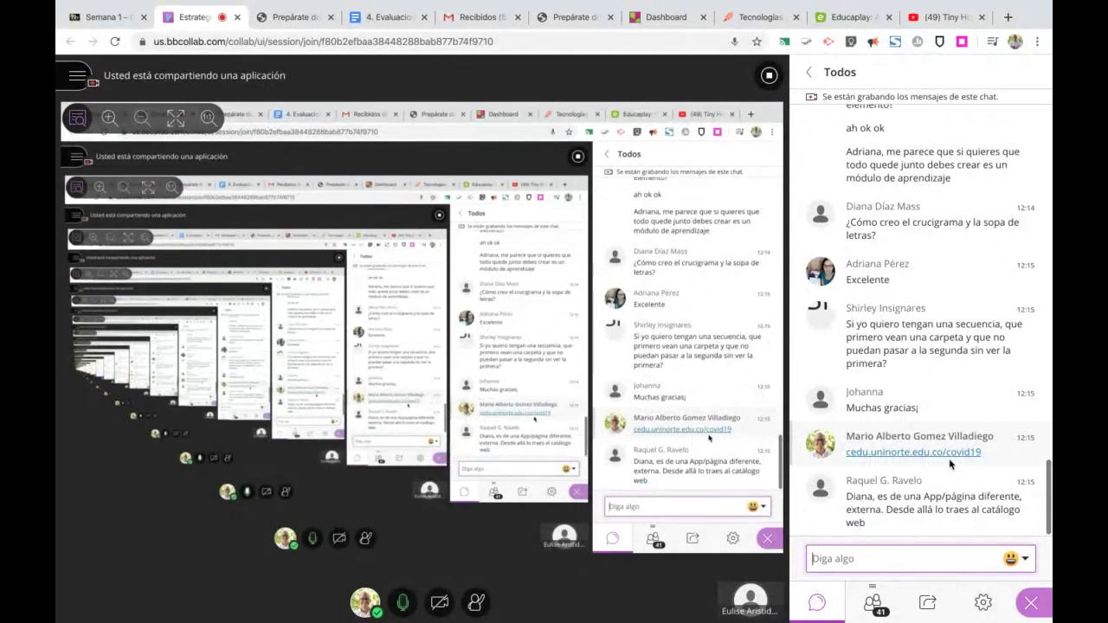
- Return to the course's Contenido page and open the Versión adaptativa settings of the Actividades folder
click(108, 17)
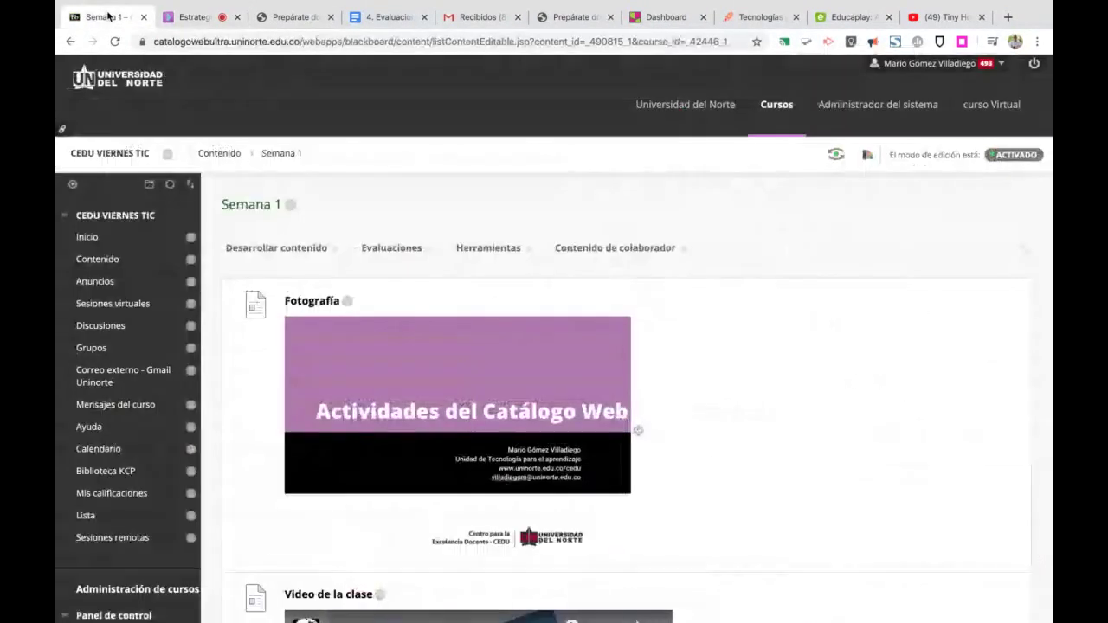
click(226, 153)
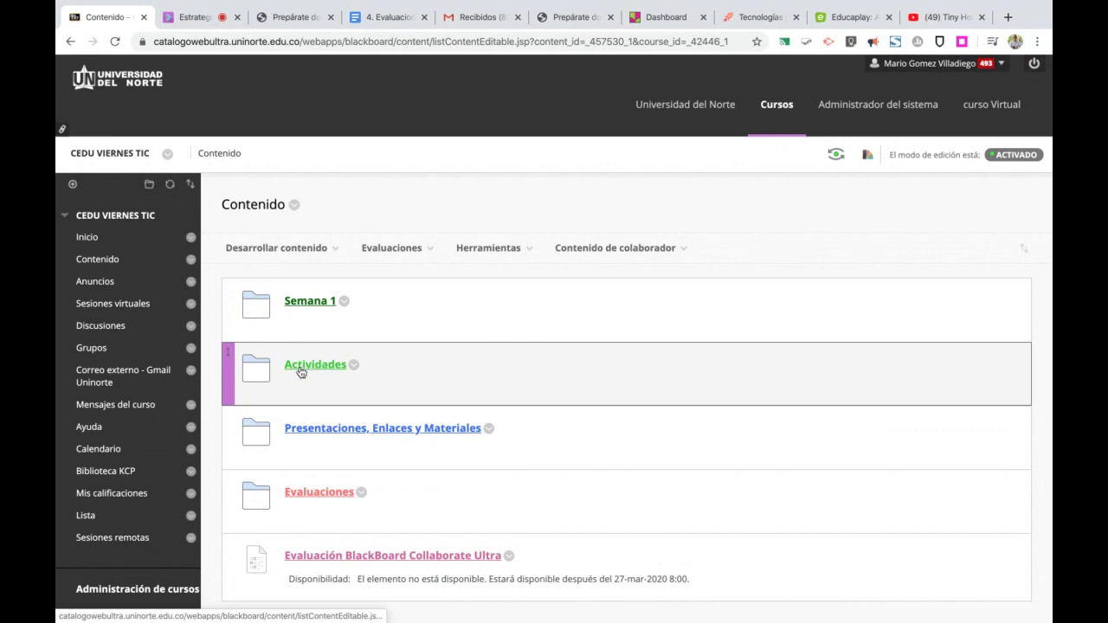
click(355, 366)
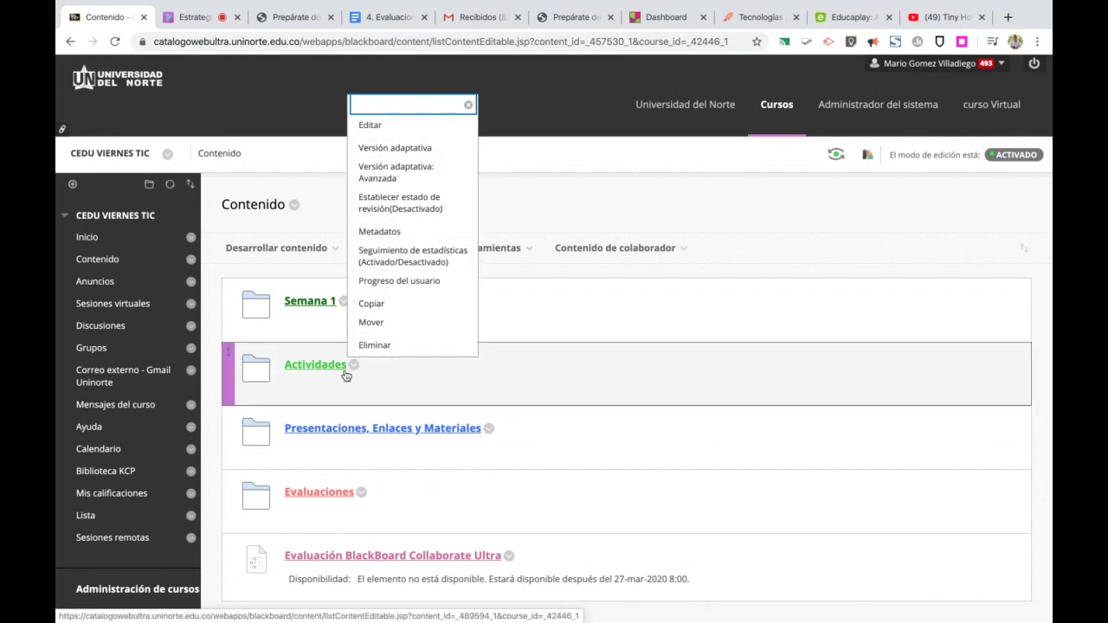
click(395, 156)
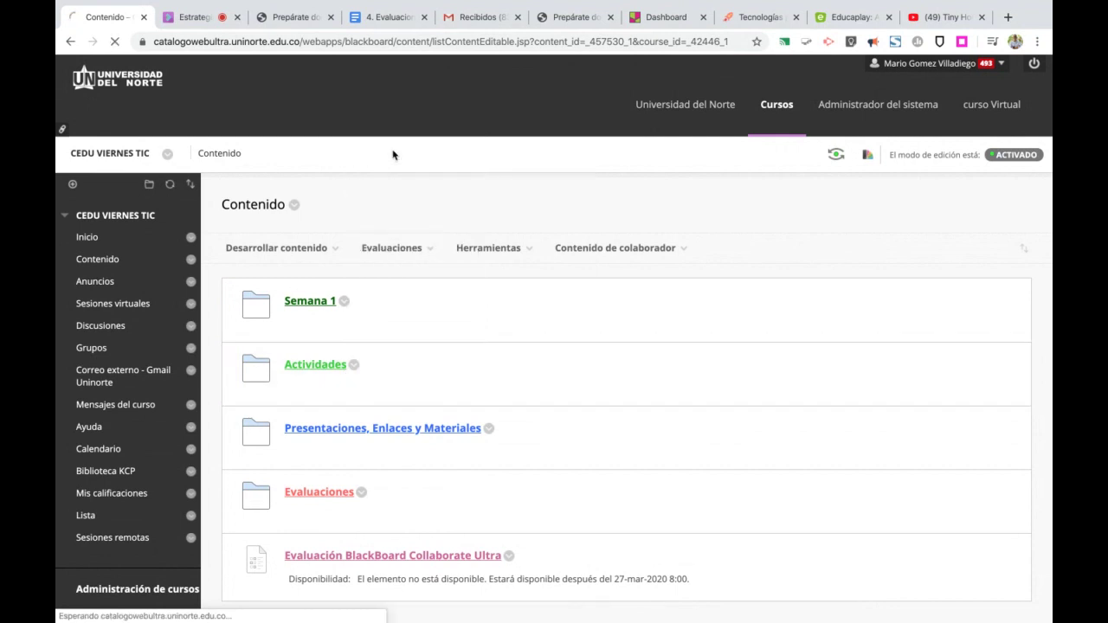
- Choose Evaluación BlackBoard Collaborate Ultra as the grade center column for the folder's Calificar criterion
scroll(364, 408, down, 5)
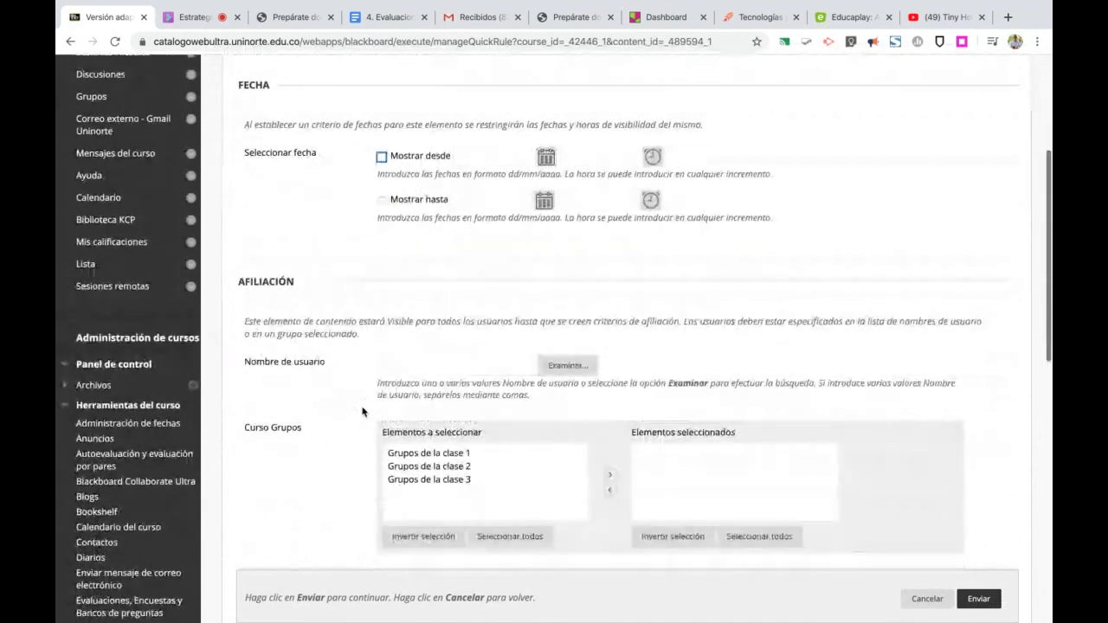
scroll(362, 411, down, 6)
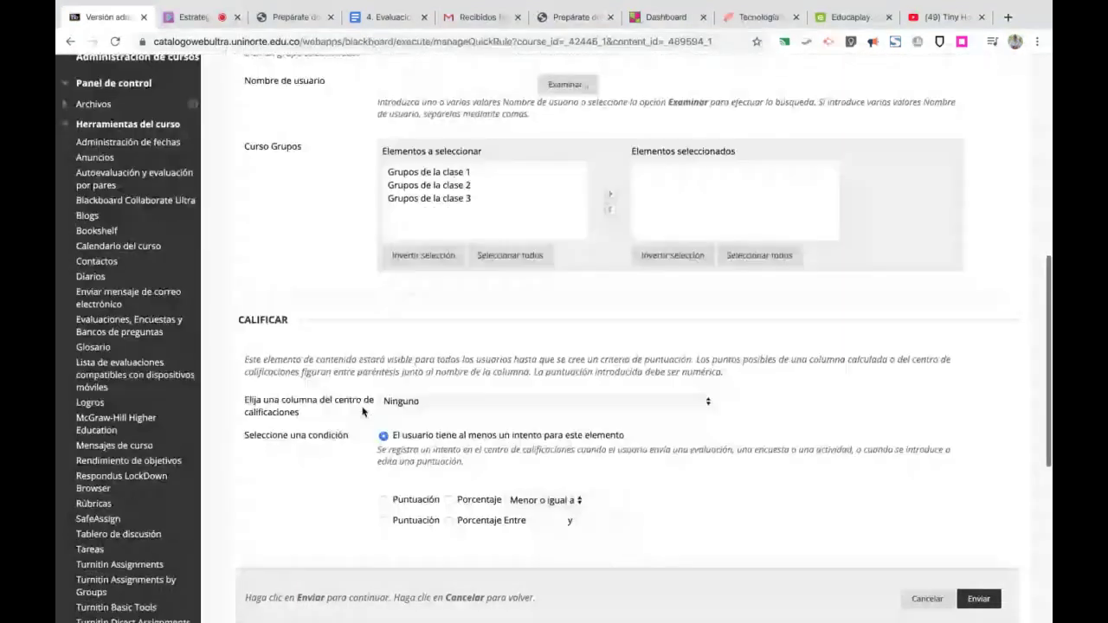
scroll(363, 411, down, 3)
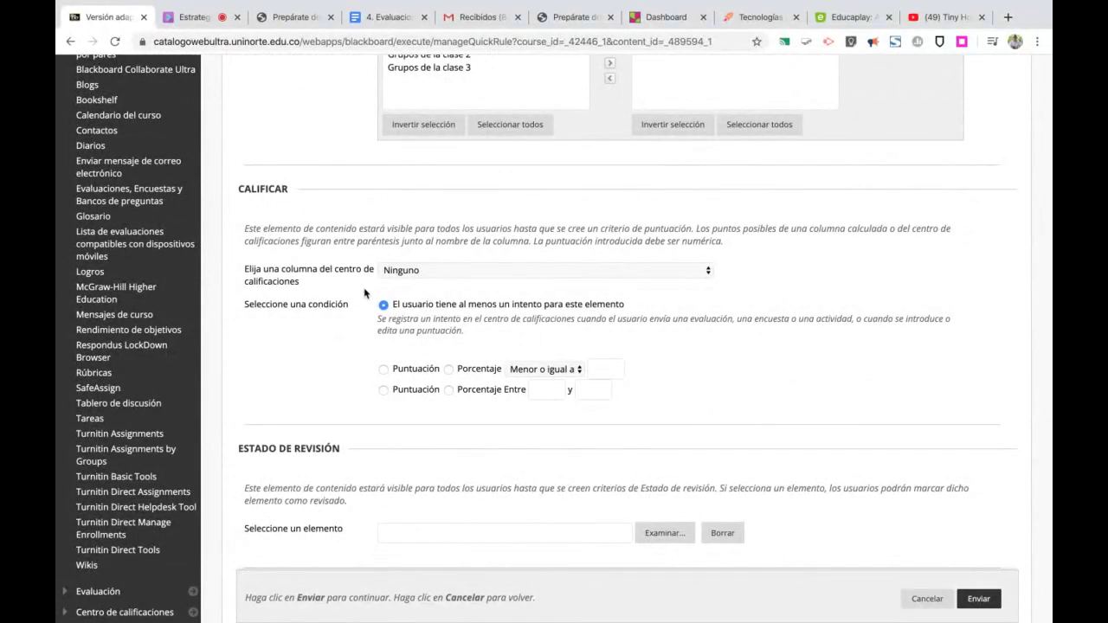
click(424, 271)
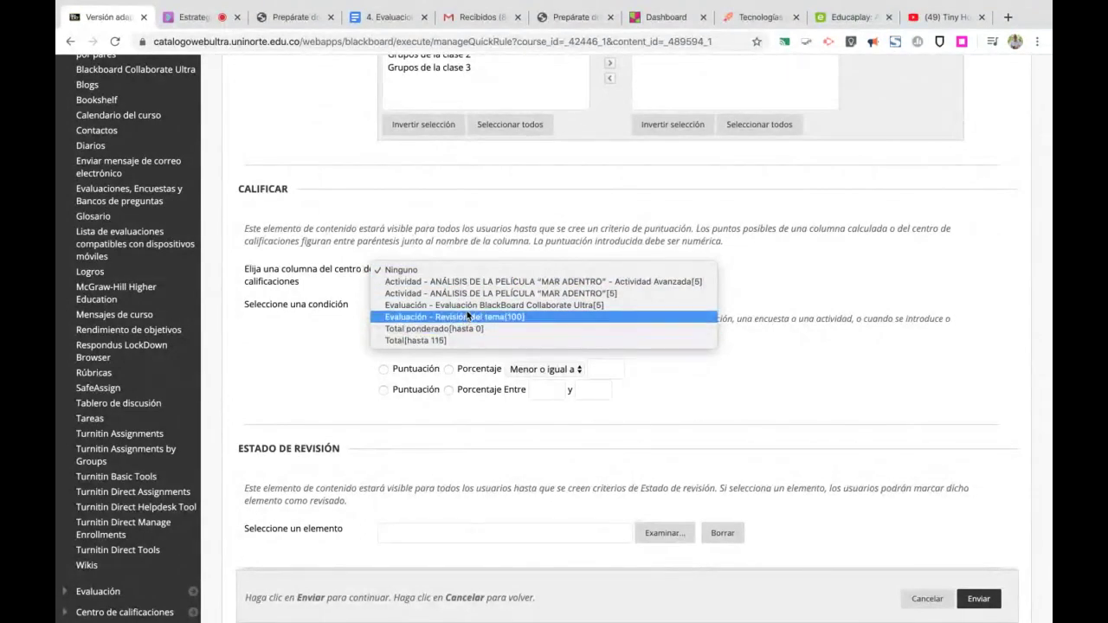
click(465, 304)
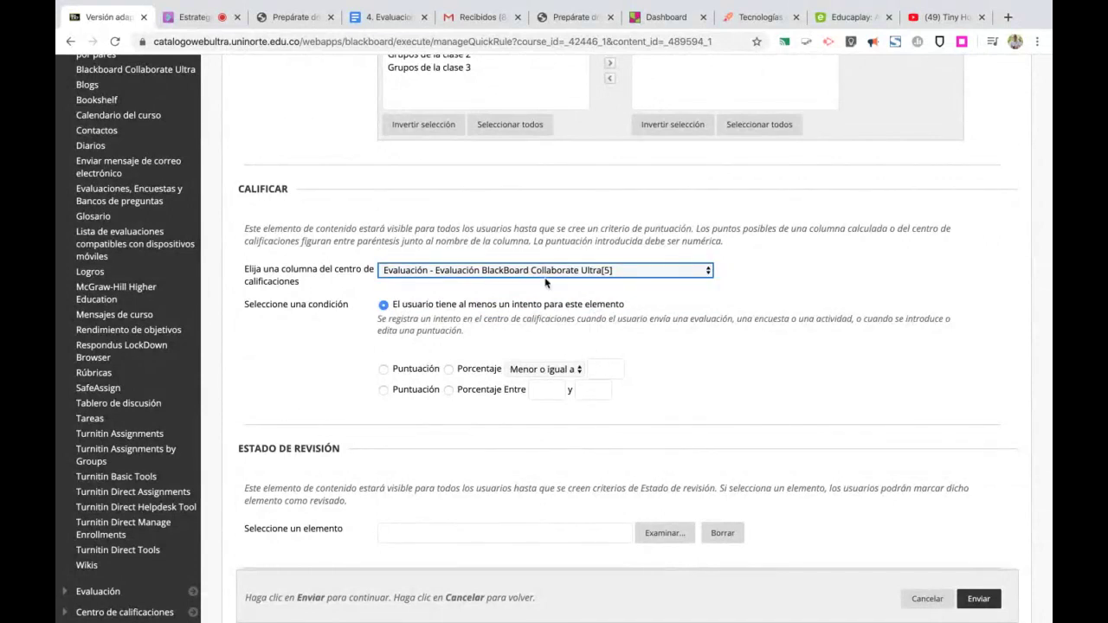
- Set the grade condition to a Puntuación of Mayor o igual a 4
click(394, 378)
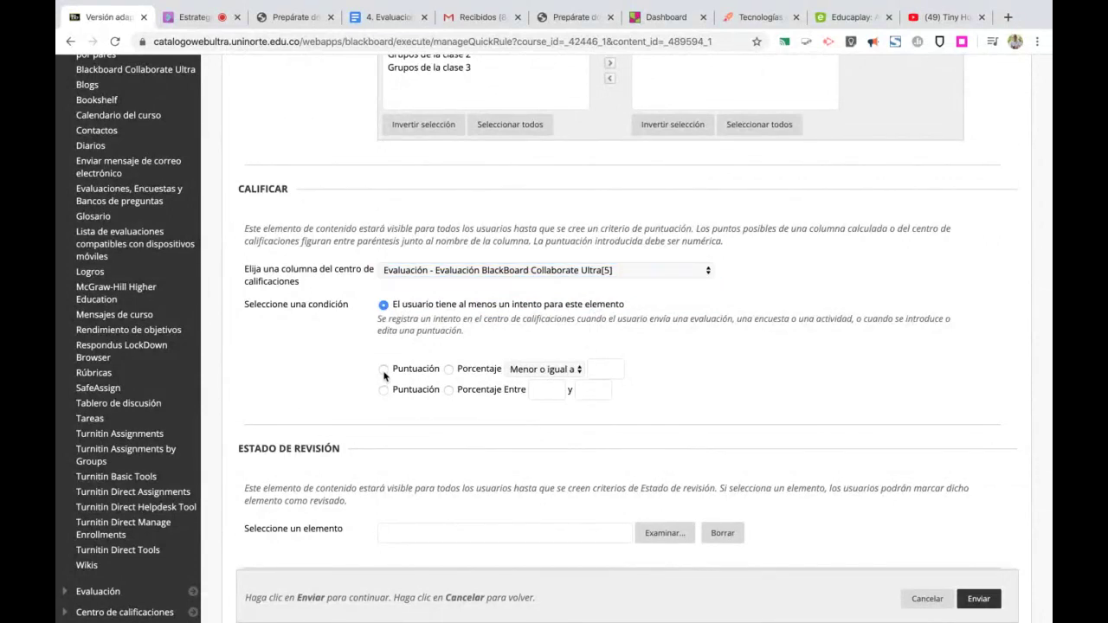
click(383, 370)
click(558, 371)
click(561, 382)
click(628, 369)
text(4)
click(718, 364)
double_click(594, 369)
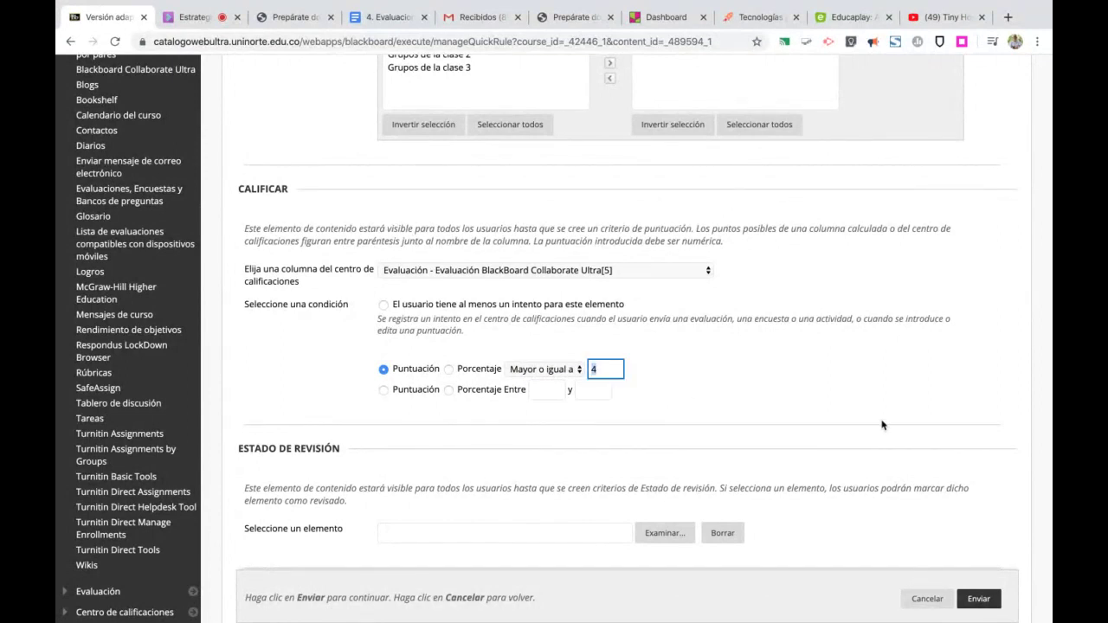
- Add Grupos de la clase 1 to the selected course groups in the Afiliación criteria
scroll(882, 427, up, 6)
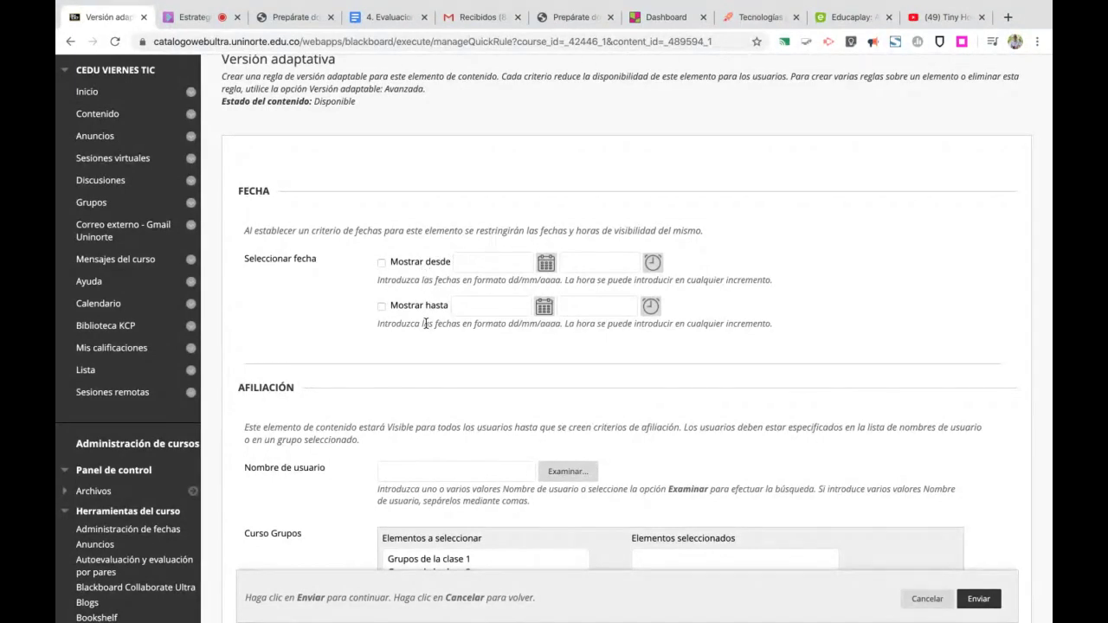
scroll(425, 323, down, 3)
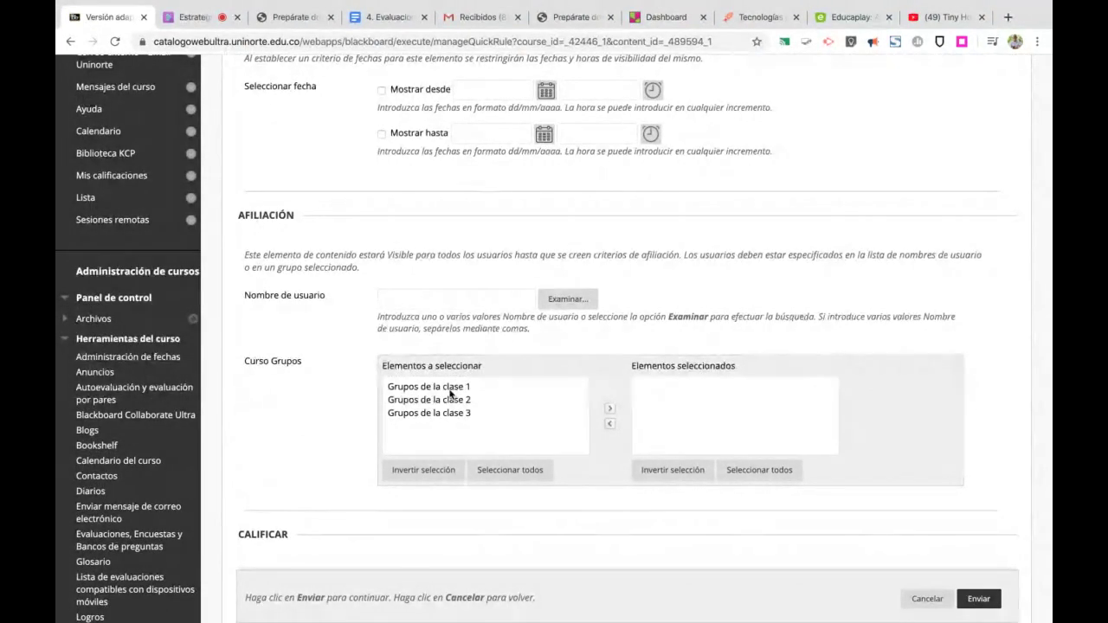
click(446, 387)
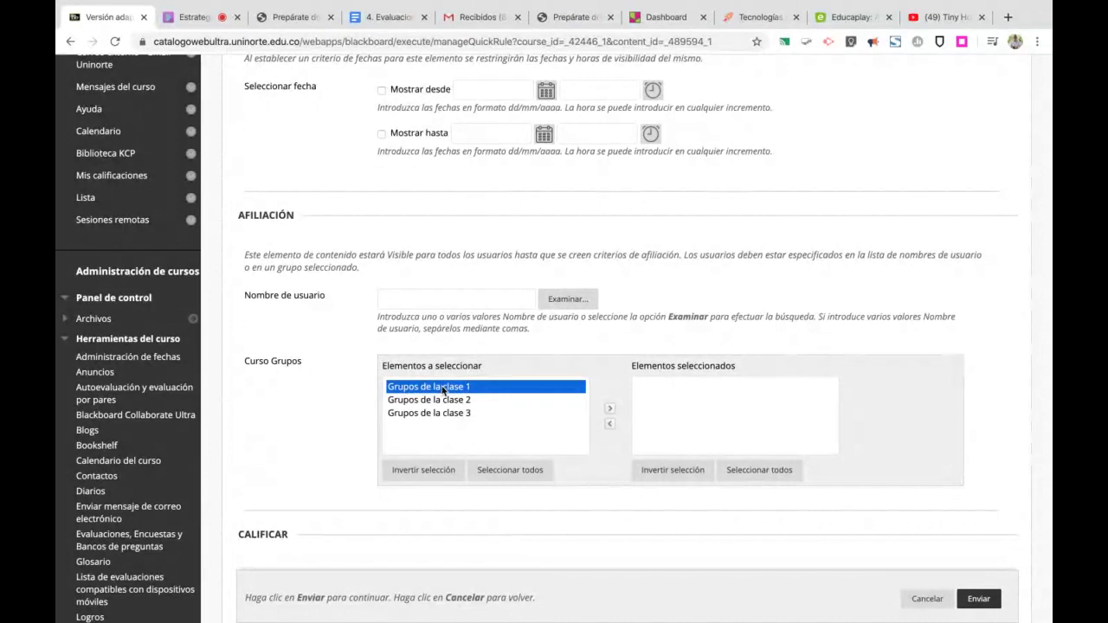
click(611, 411)
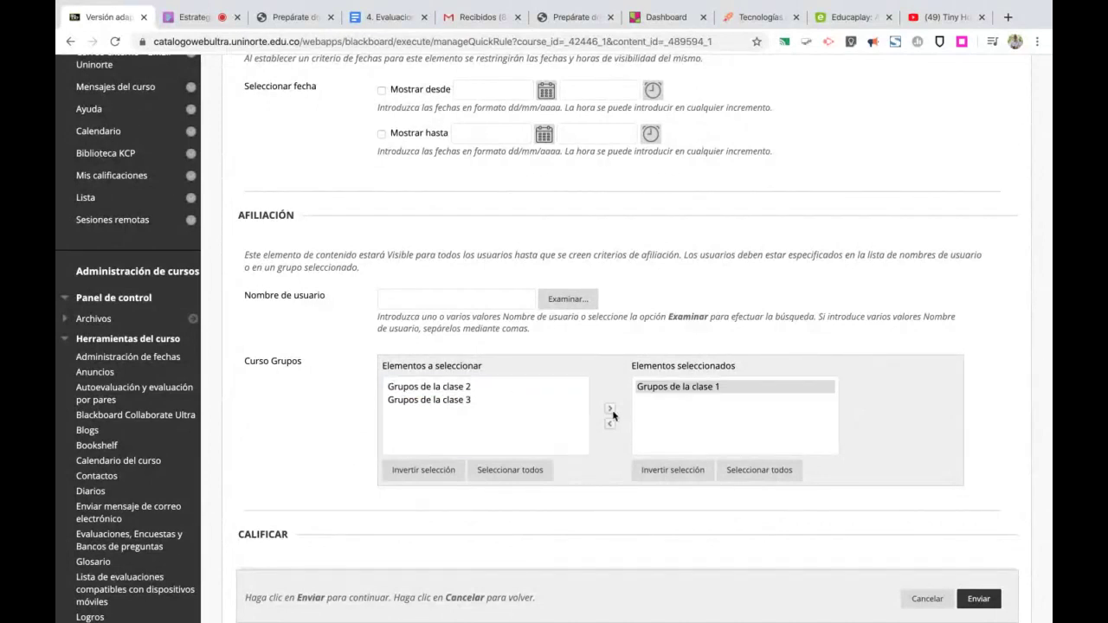
- Review the Estado de revisión criterion of the adaptive release rule, and switch to the Collaborate session to check the Todos chat
scroll(702, 436, down, 5)
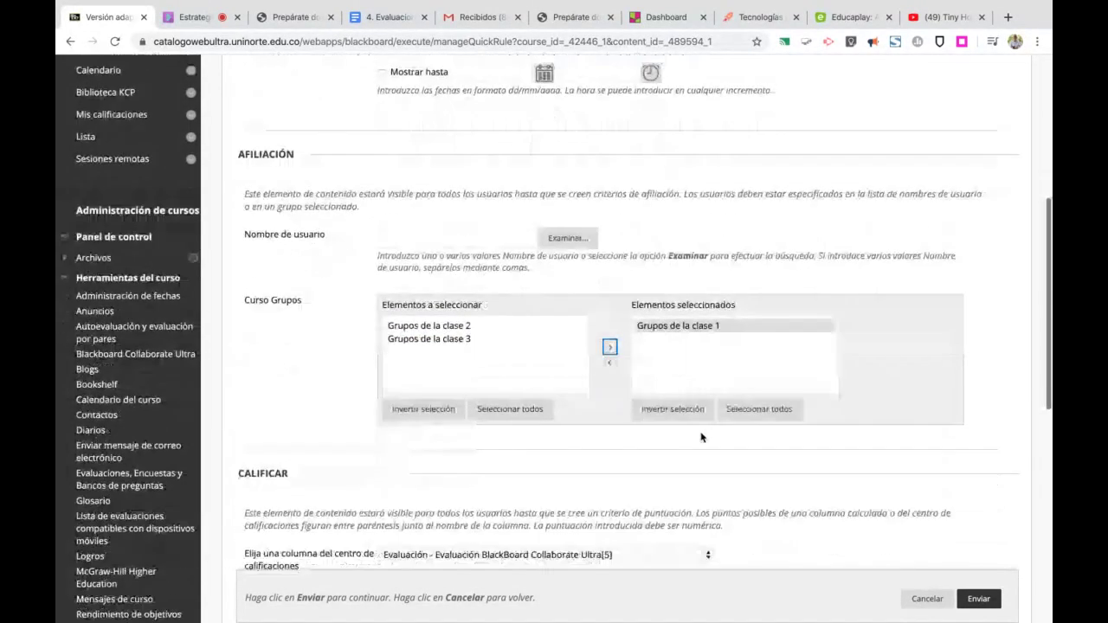
scroll(701, 437, down, 5)
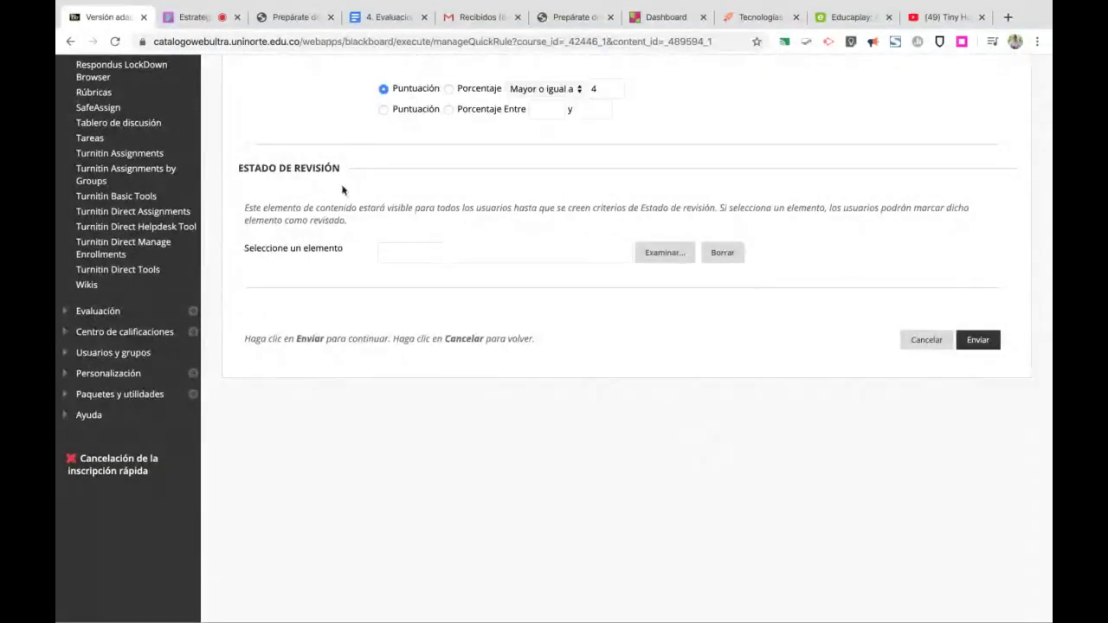
drag(245, 210, 351, 223)
drag(238, 166, 353, 175)
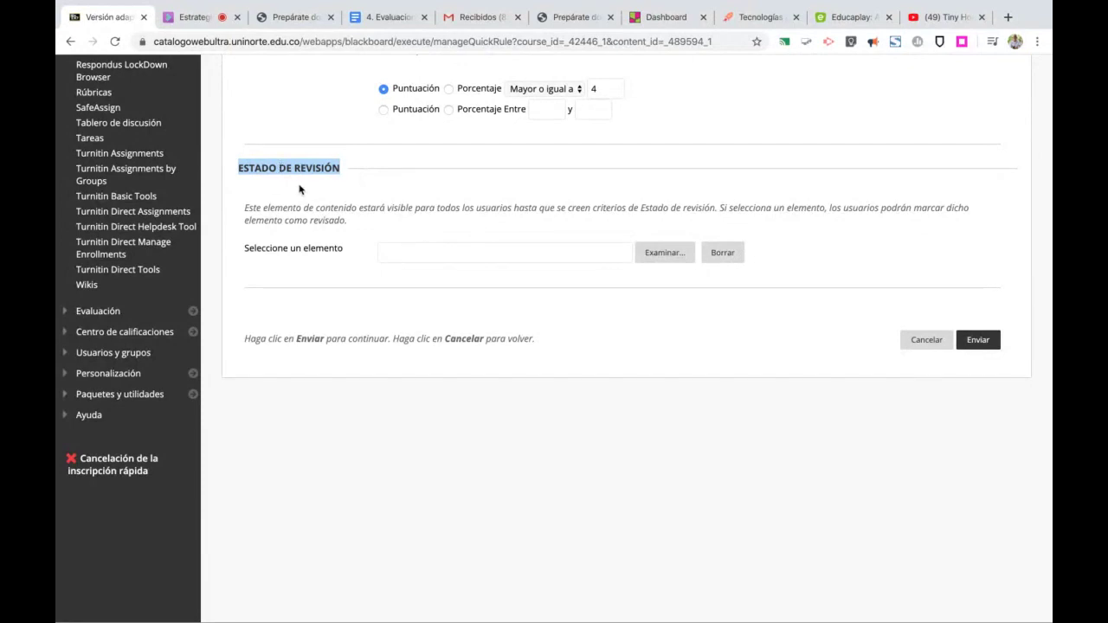
click(188, 17)
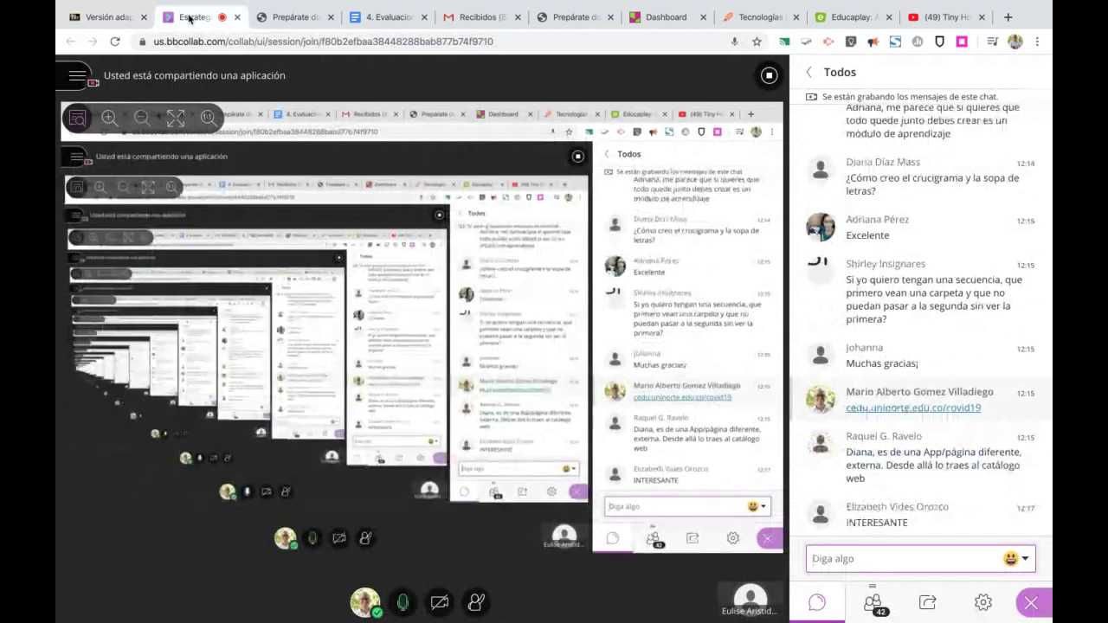